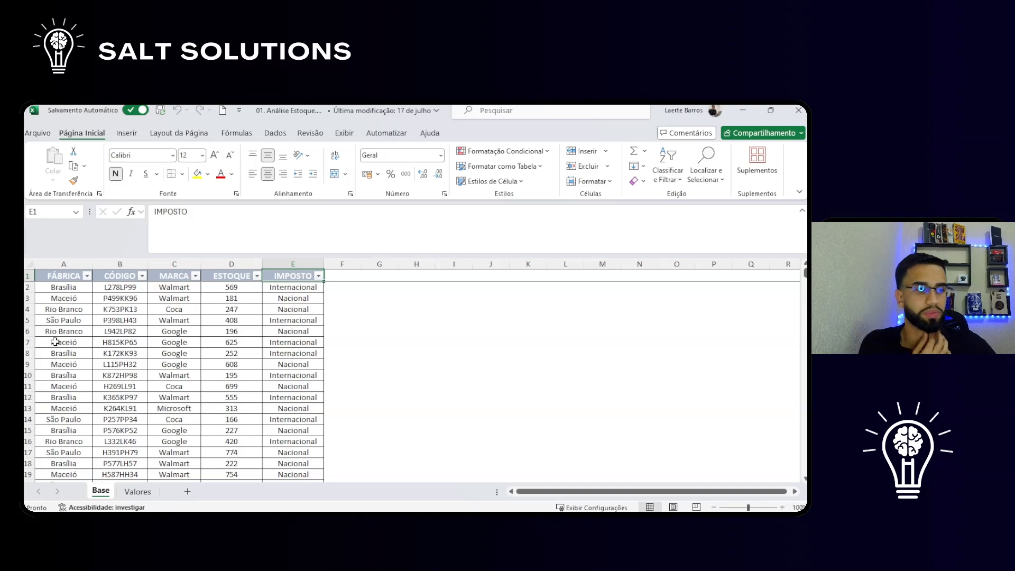
Examine the Código and Valor columns on the Valores sheet of the stock workbook
{"action": "left_click", "coordinate": [138, 491]}
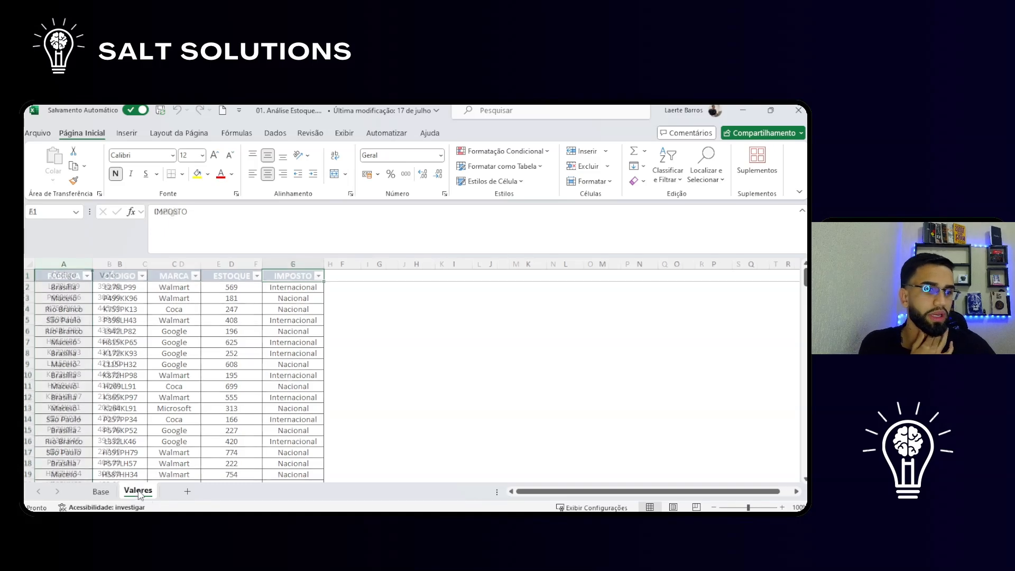
{"action": "left_click", "coordinate": [70, 298]}
{"action": "left_click_drag", "start_coordinate": [71, 264], "coordinate": [114, 264]}
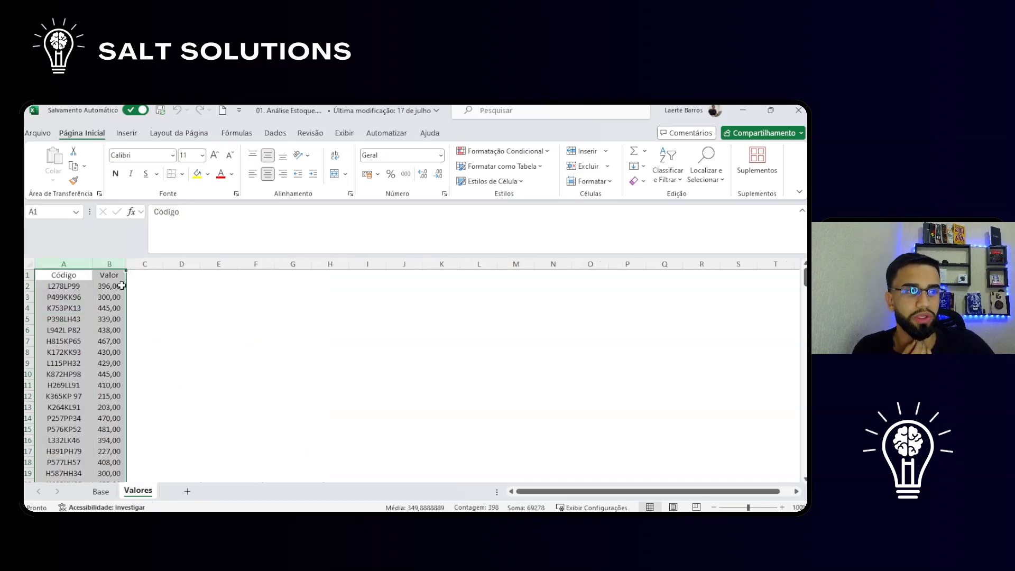
{"action": "left_click", "coordinate": [79, 296]}
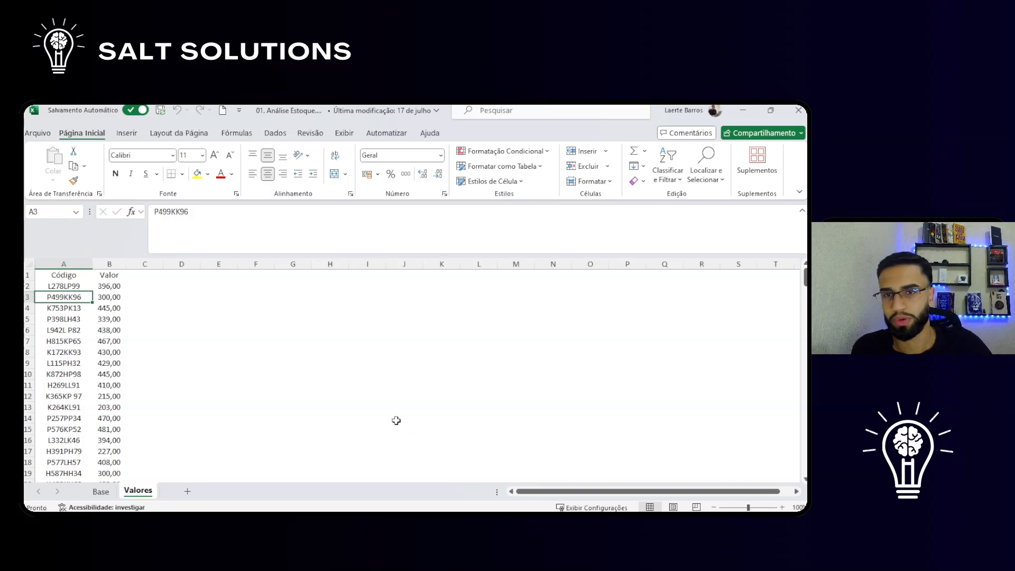
{"action": "left_click", "coordinate": [253, 385]}
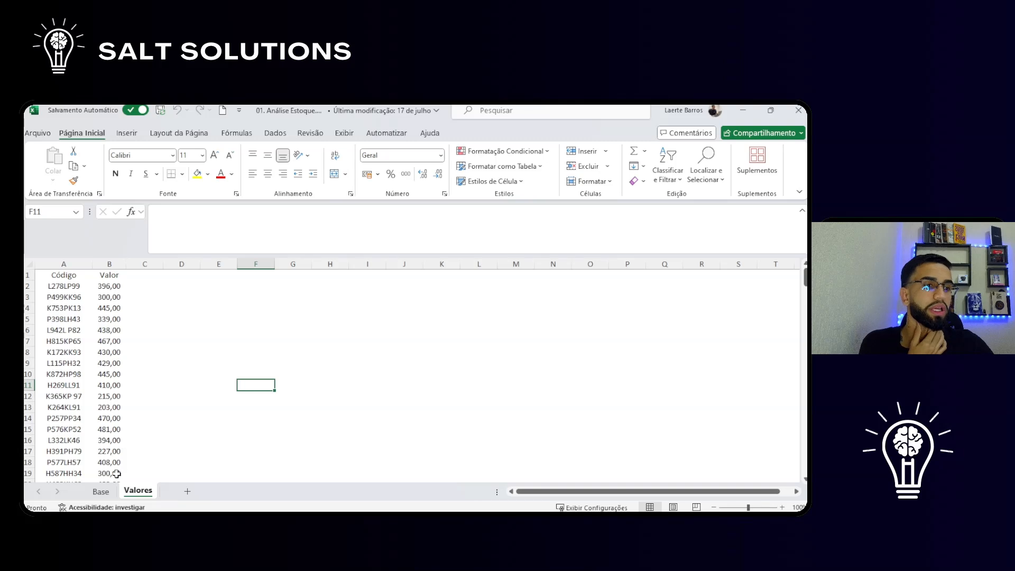
Return to the Base sheet and close the stock analysis workbook
{"action": "left_click", "coordinate": [101, 491]}
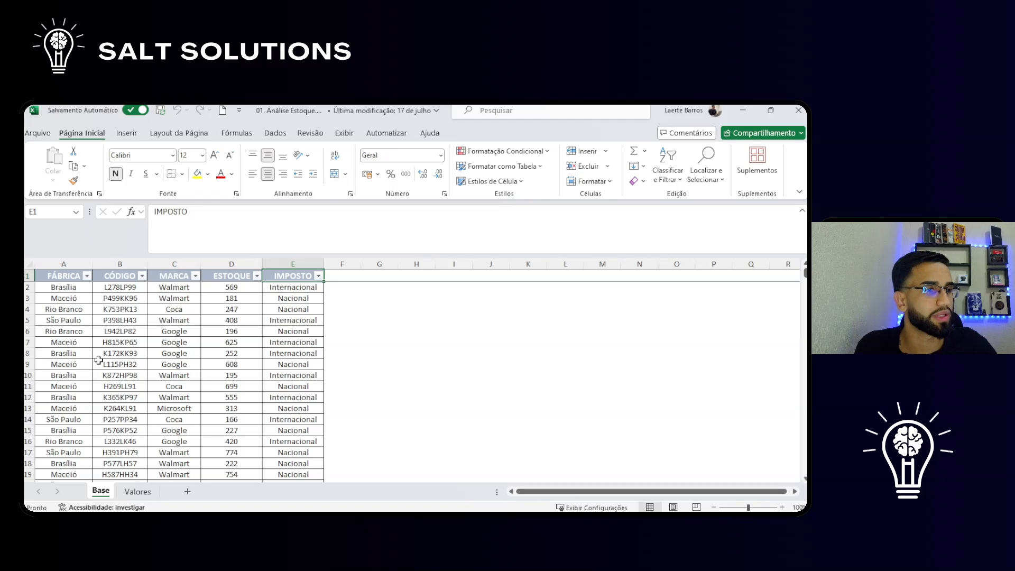
{"action": "left_click", "coordinate": [461, 353]}
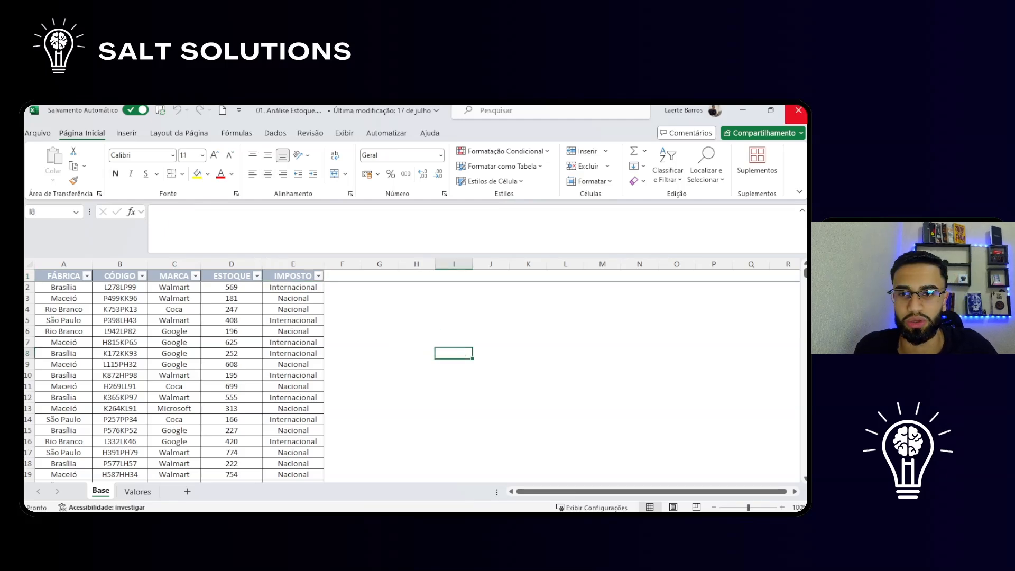
{"action": "left_click", "coordinate": [799, 110]}
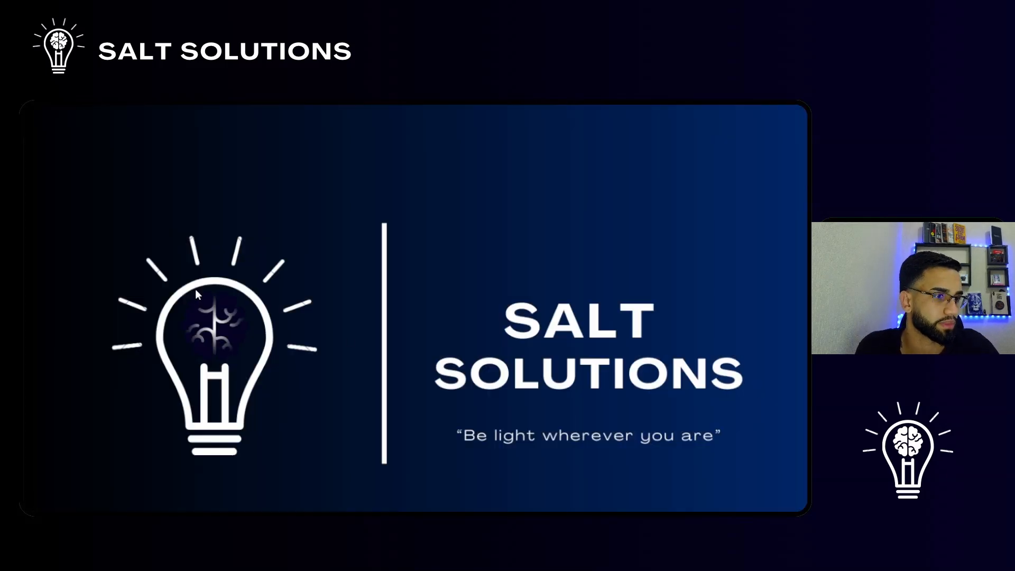
Switch to the 01. Estoque window in File Explorer and go back to the 02. Power Query folder
{"action": "mouse_move", "coordinate": [163, 506]}
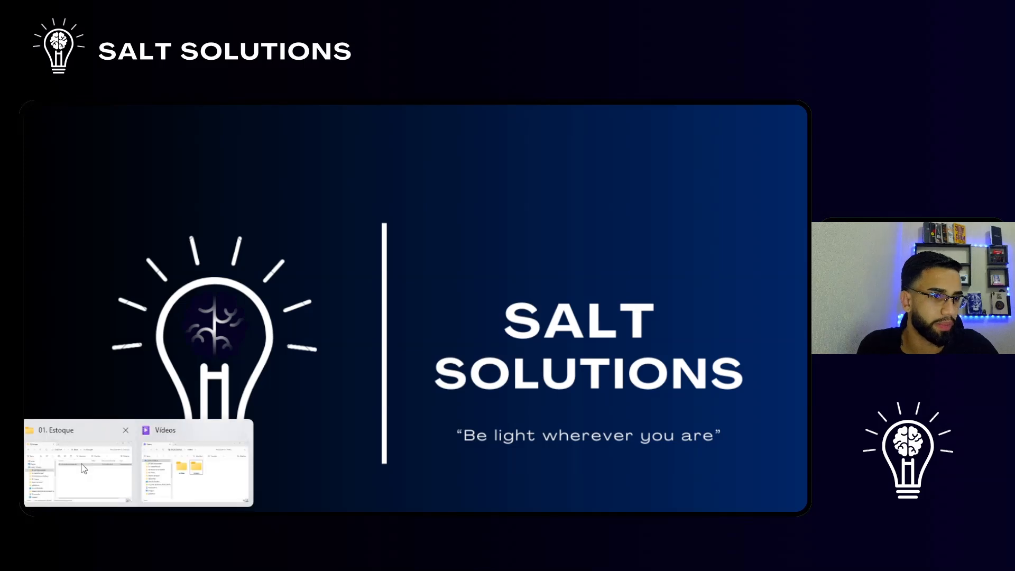
{"action": "left_click", "coordinate": [83, 469]}
{"action": "right_click", "coordinate": [464, 279]}
{"action": "left_click", "coordinate": [398, 298]}
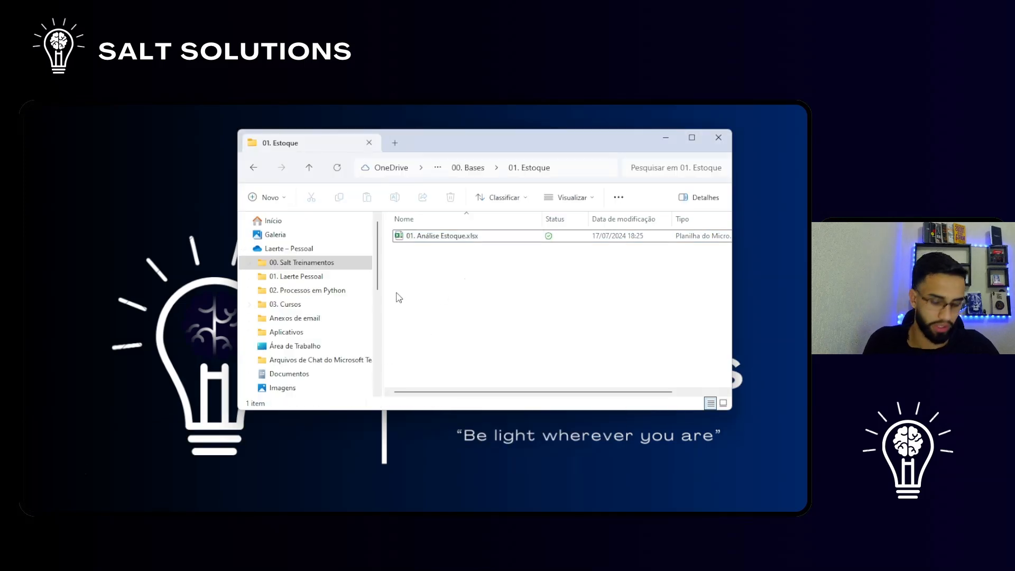
{"action": "key", "text": "alt+Left"}
{"action": "key", "text": "alt+Left"}
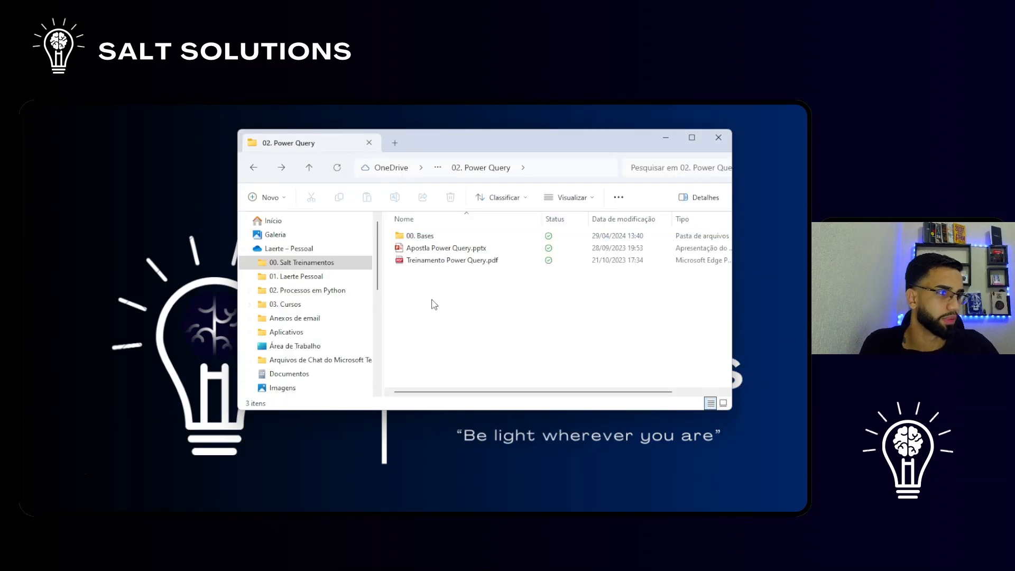
Create a new Excel workbook in the 02. Power Query folder and name it "01. Automacao Estoque.xlsx"
{"action": "right_click", "coordinate": [433, 304]}
{"action": "mouse_move", "coordinate": [515, 251]}
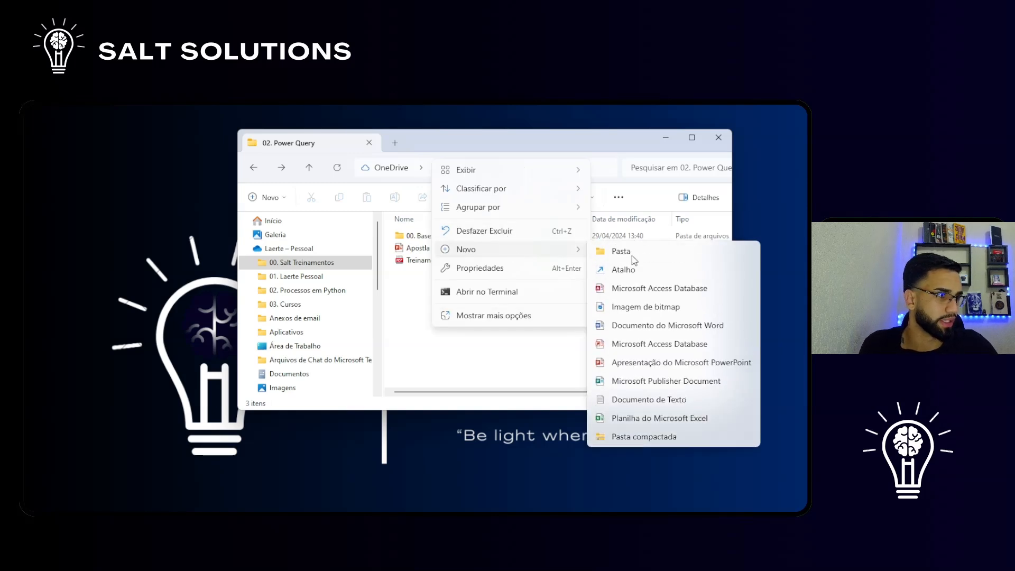
{"action": "left_click", "coordinate": [640, 418]}
{"action": "type", "text": "0"}
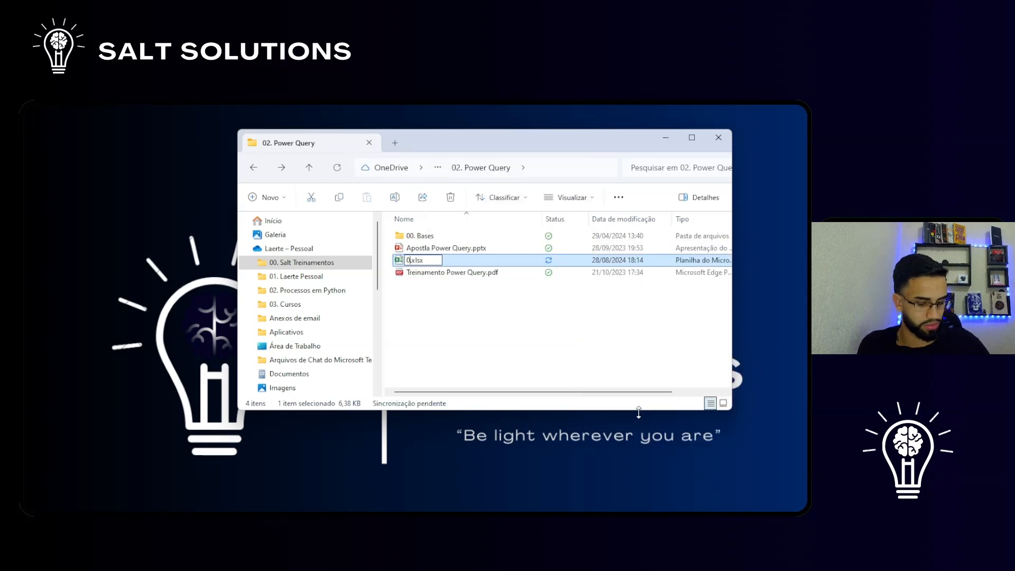
{"action": "type", "text": "1. Autom"}
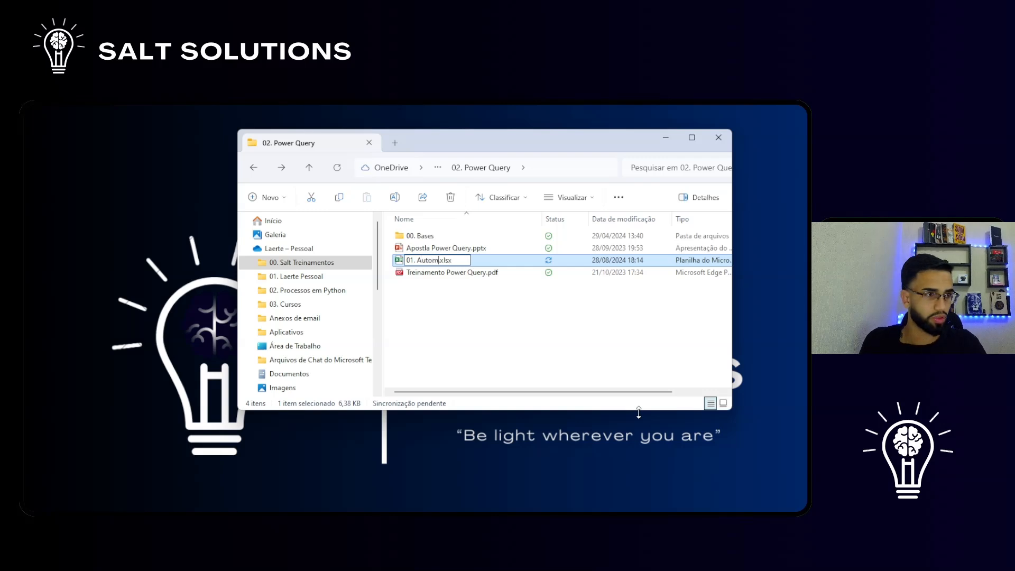
{"action": "type", "text": "acao"}
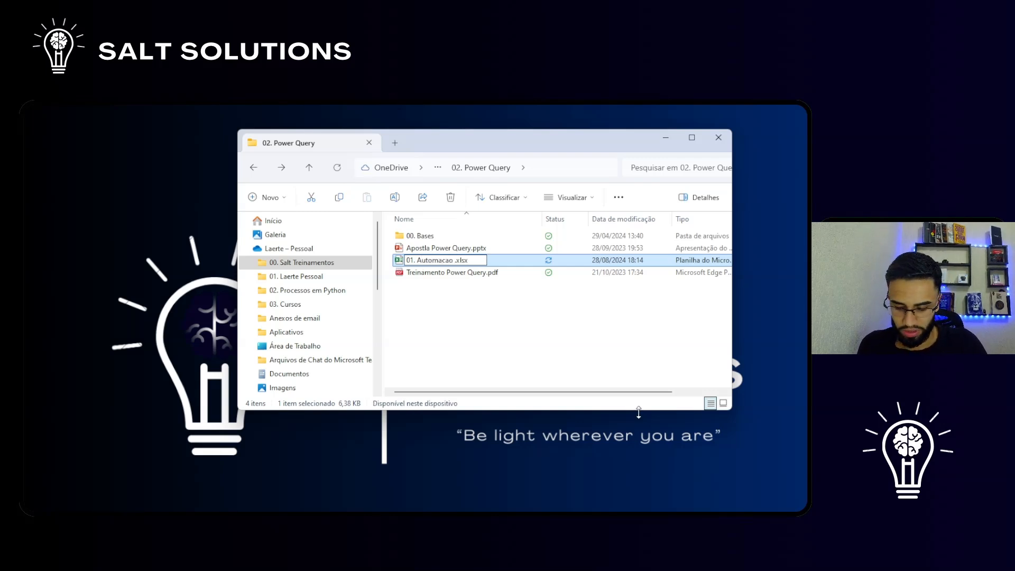
{"action": "type", "text": " Estoque"}
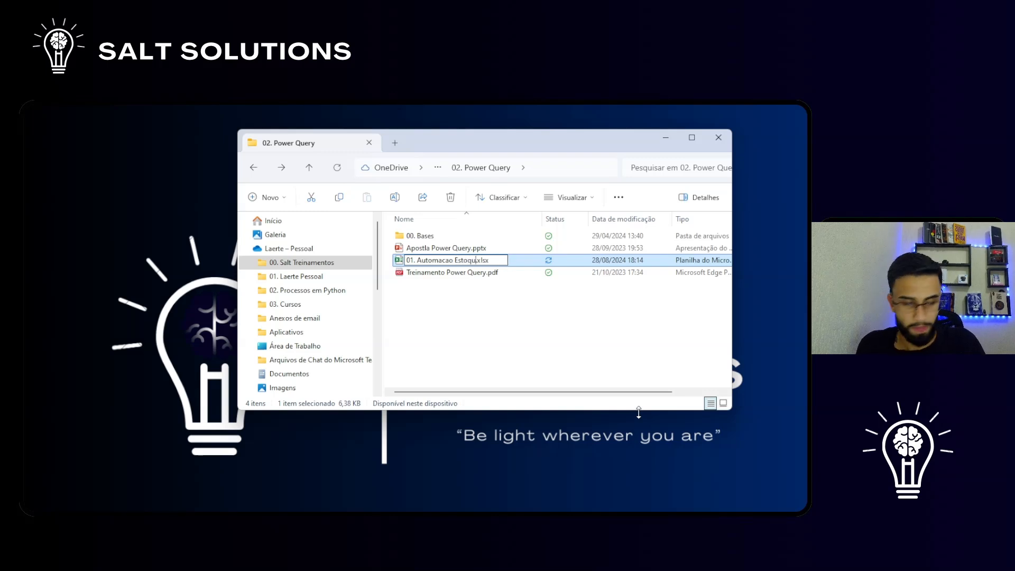
{"action": "key", "text": "Return"}
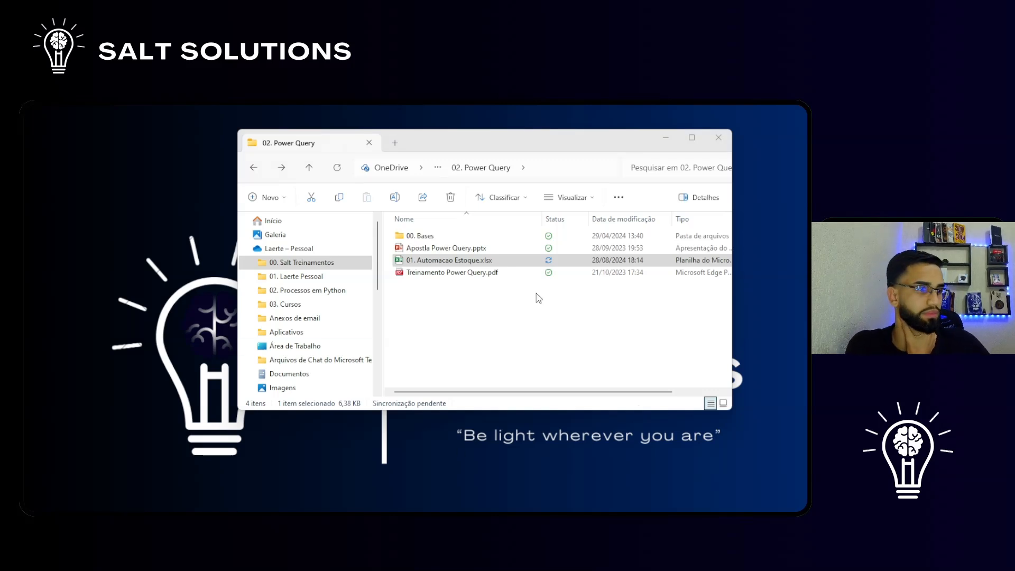
Bring up the new blank workbook in Excel and rename its Plan1 sheet to "Análise"
{"action": "mouse_move", "coordinate": [397, 511]}
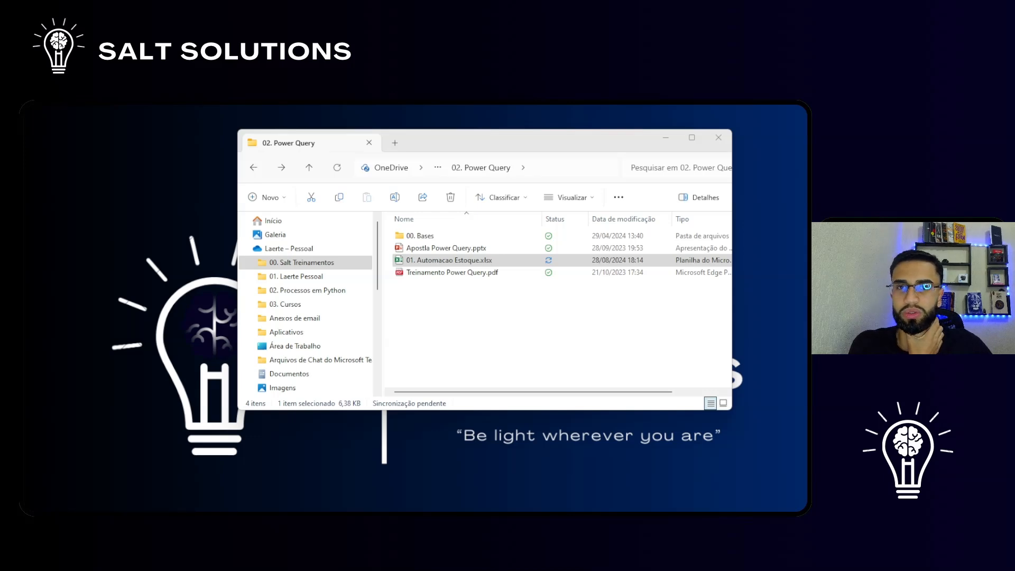
{"action": "left_click_drag", "start_coordinate": [26, 146], "coordinate": [584, 105]}
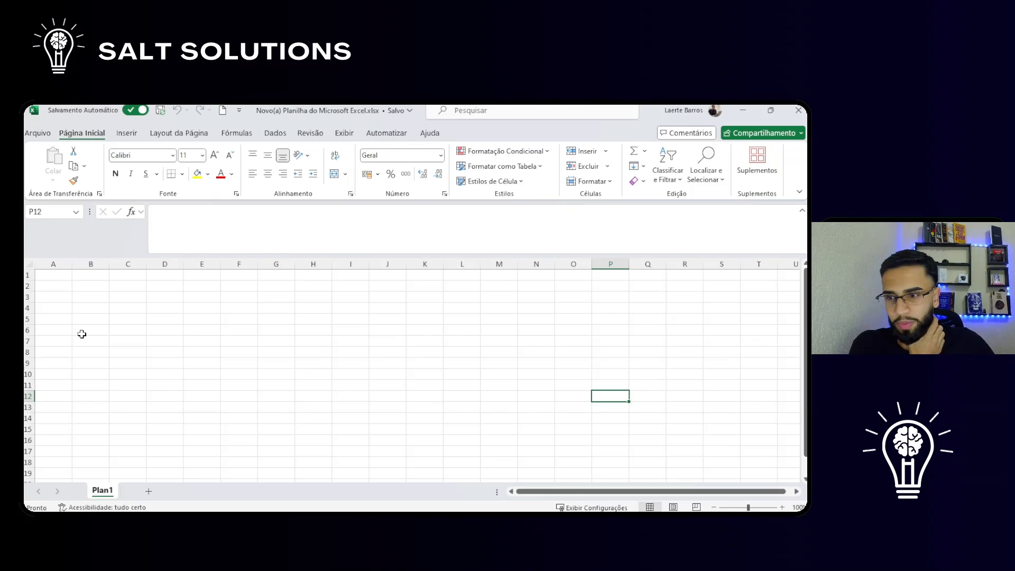
{"action": "double_click", "coordinate": [104, 491]}
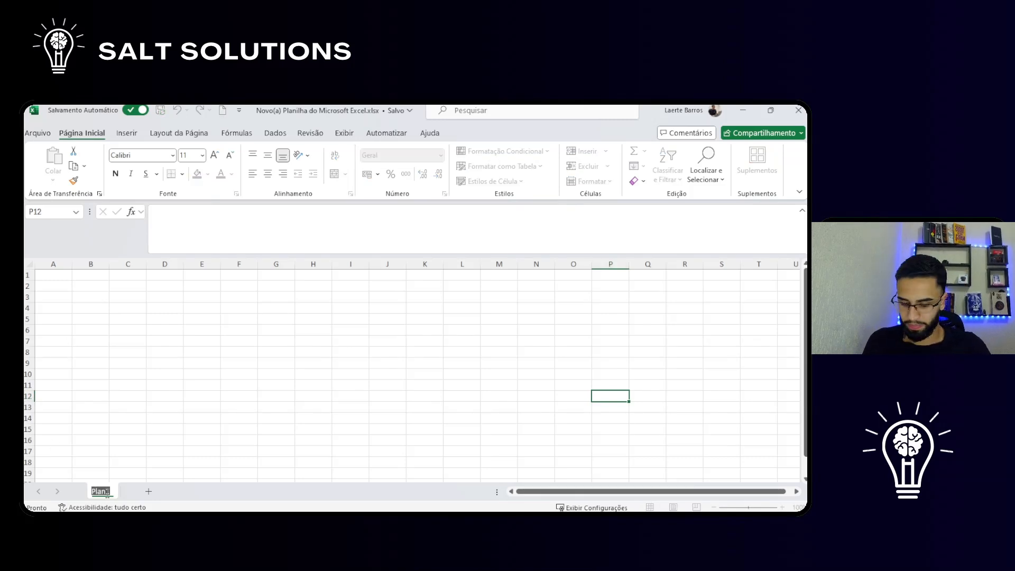
{"action": "type", "text": "Análise"}
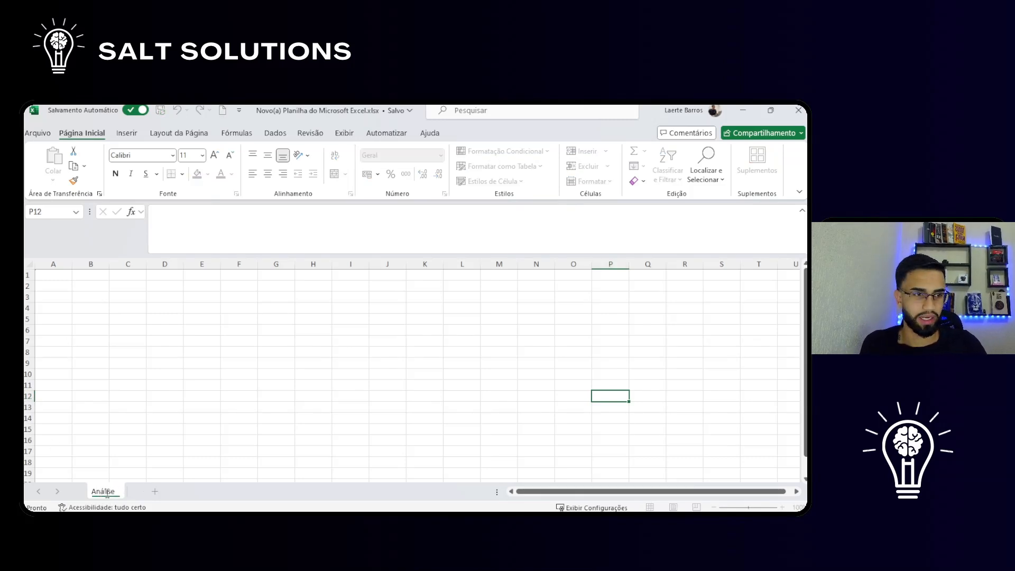
{"action": "key", "text": "Return"}
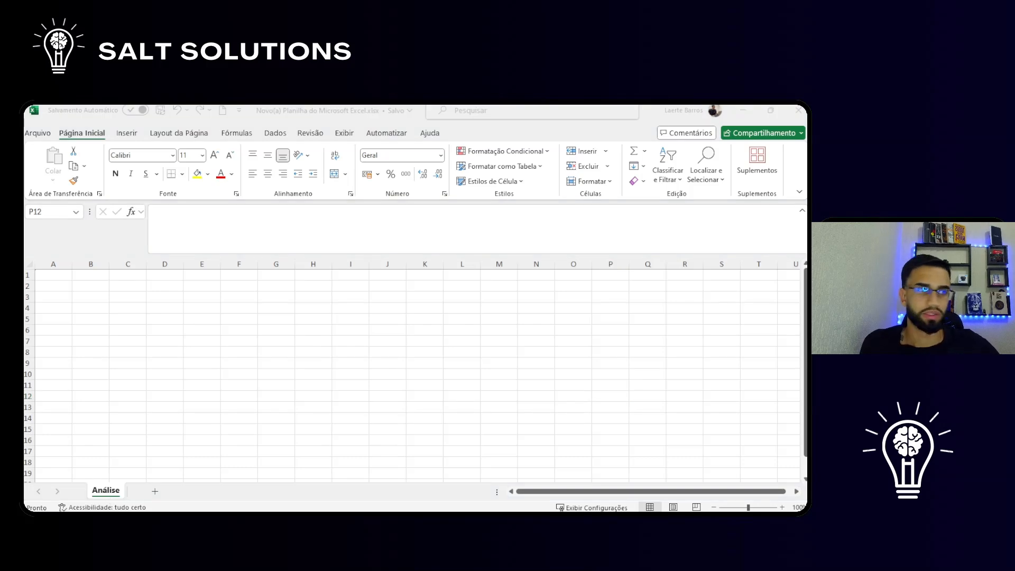
Hide the gridlines on the Análise sheet and select cell A1
{"action": "left_click", "coordinate": [66, 302]}
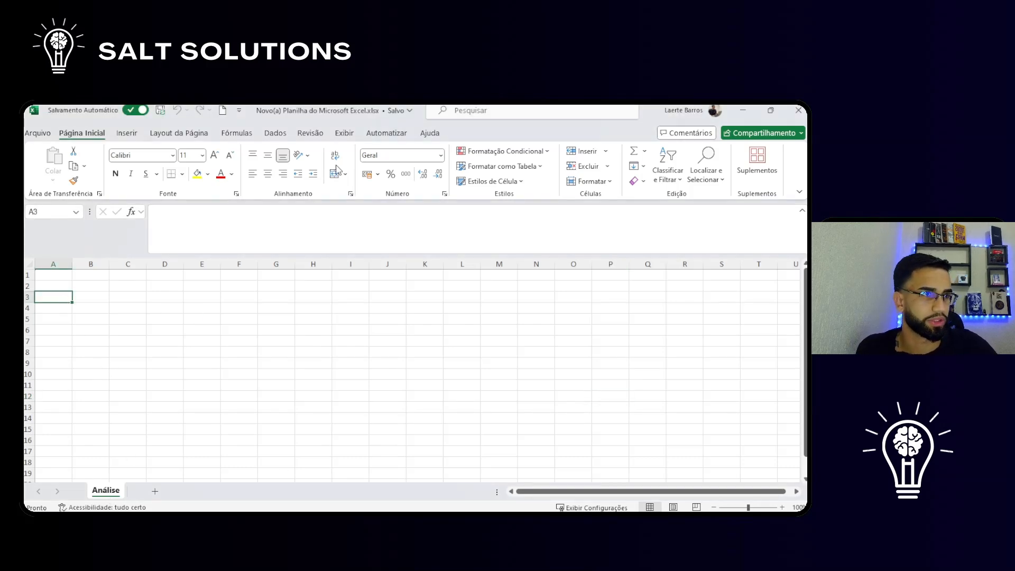
{"action": "left_click", "coordinate": [344, 136]}
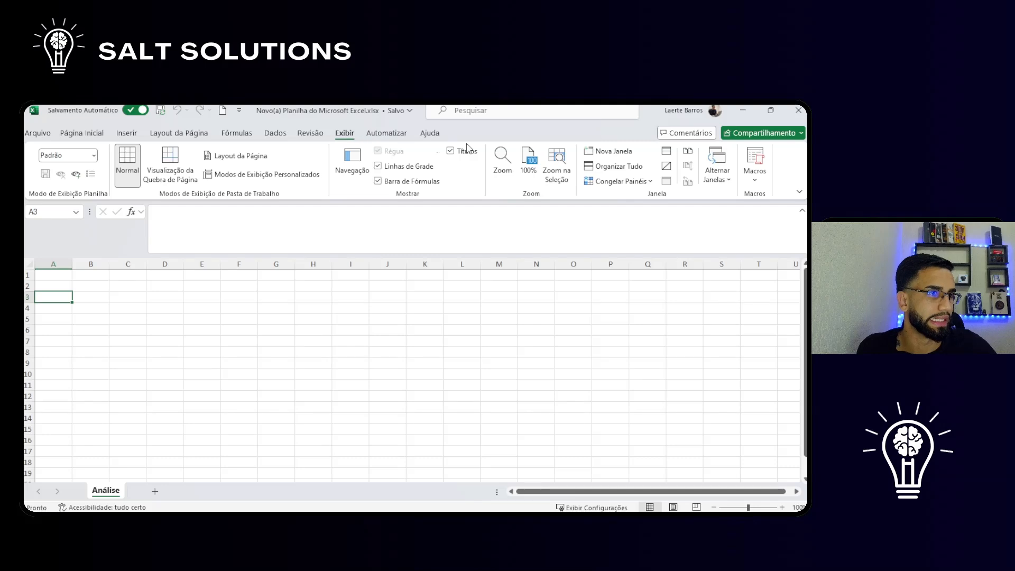
{"action": "left_click", "coordinate": [409, 166]}
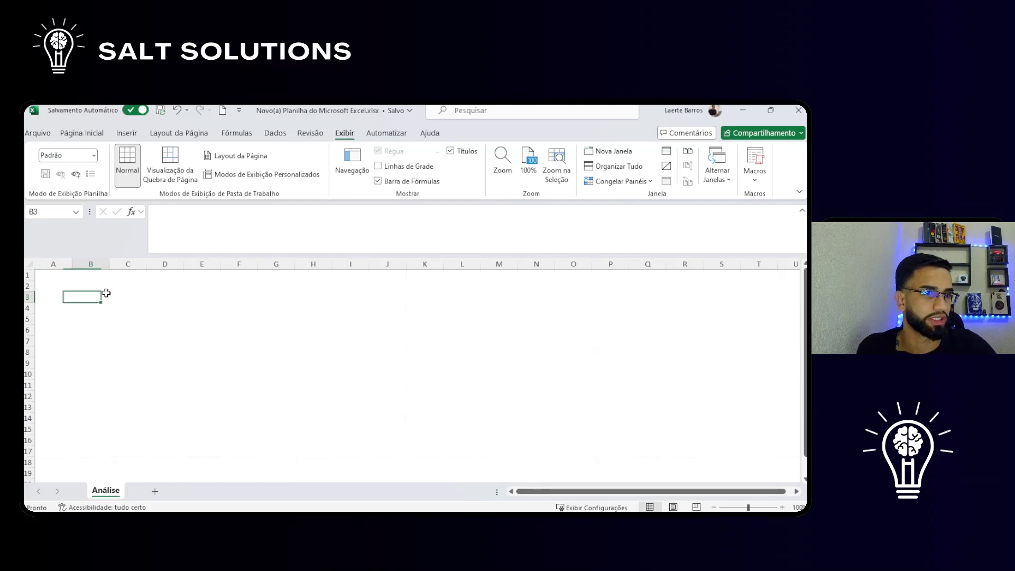
{"action": "left_click", "coordinate": [52, 276]}
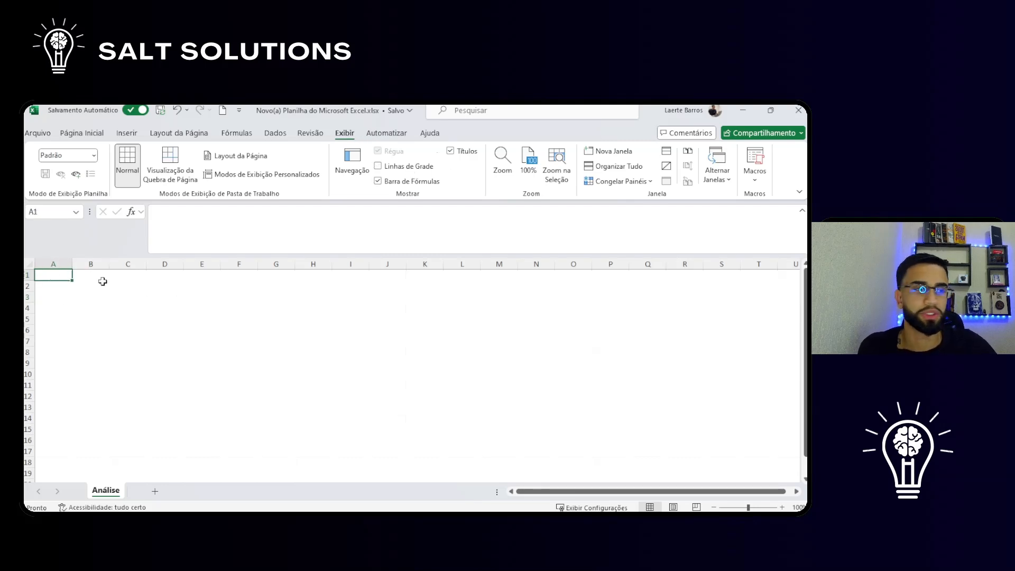
{"action": "left_click", "coordinate": [88, 134]}
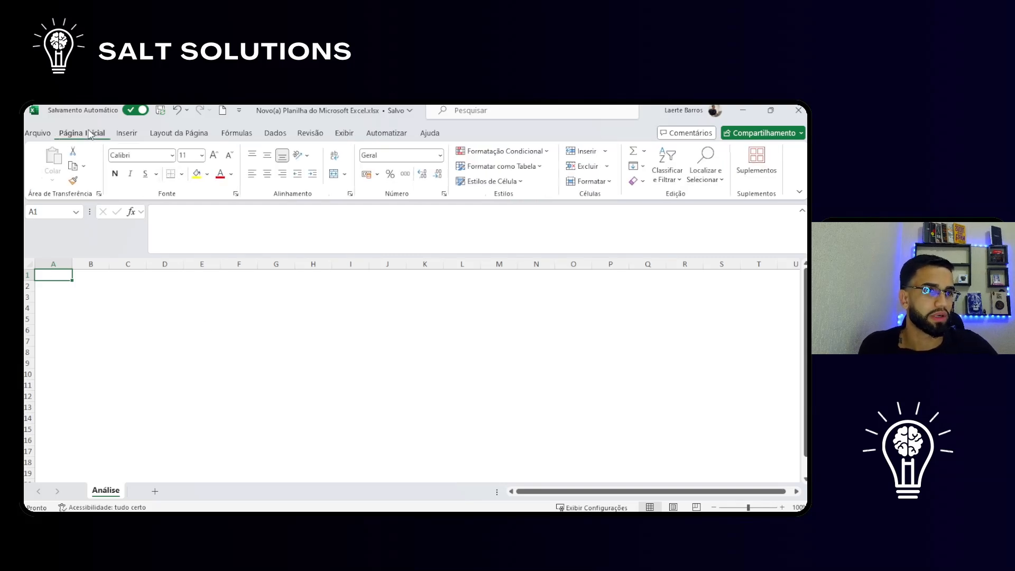
Start a data import from a file, choosing an Excel workbook as the source
{"action": "left_click", "coordinate": [275, 134]}
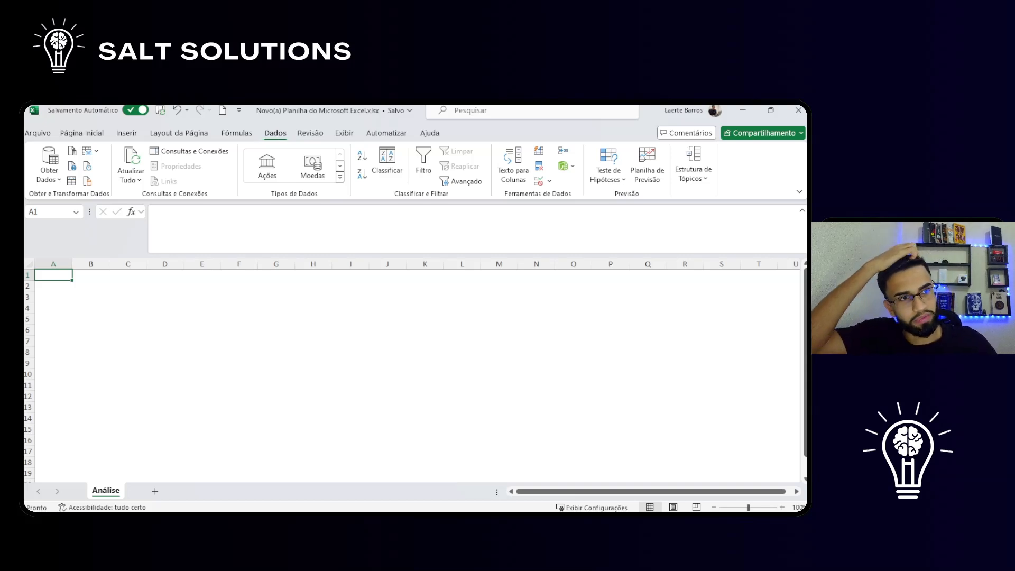
{"action": "left_click", "coordinate": [53, 175]}
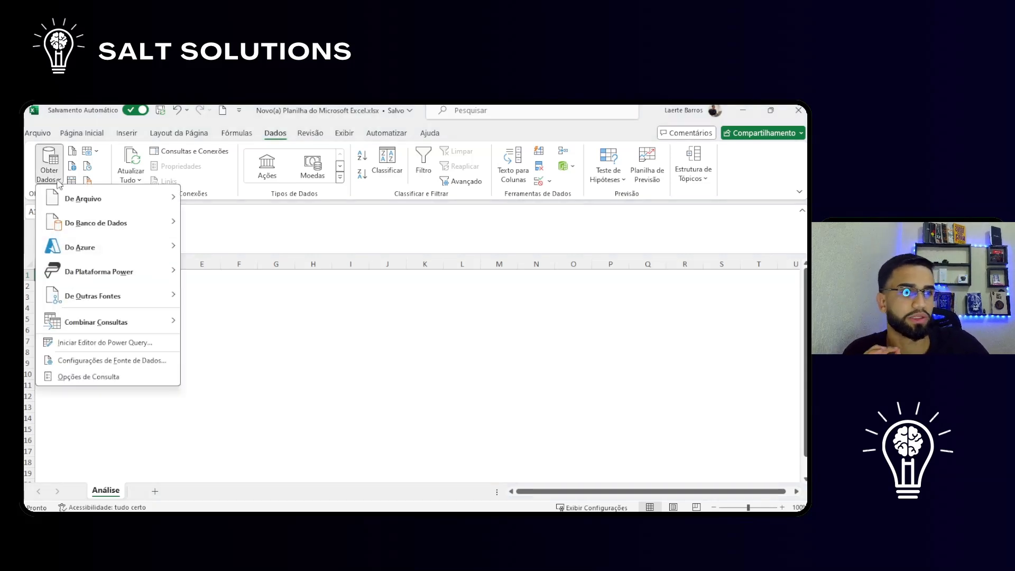
{"action": "mouse_move", "coordinate": [93, 204]}
{"action": "left_click", "coordinate": [205, 200]}
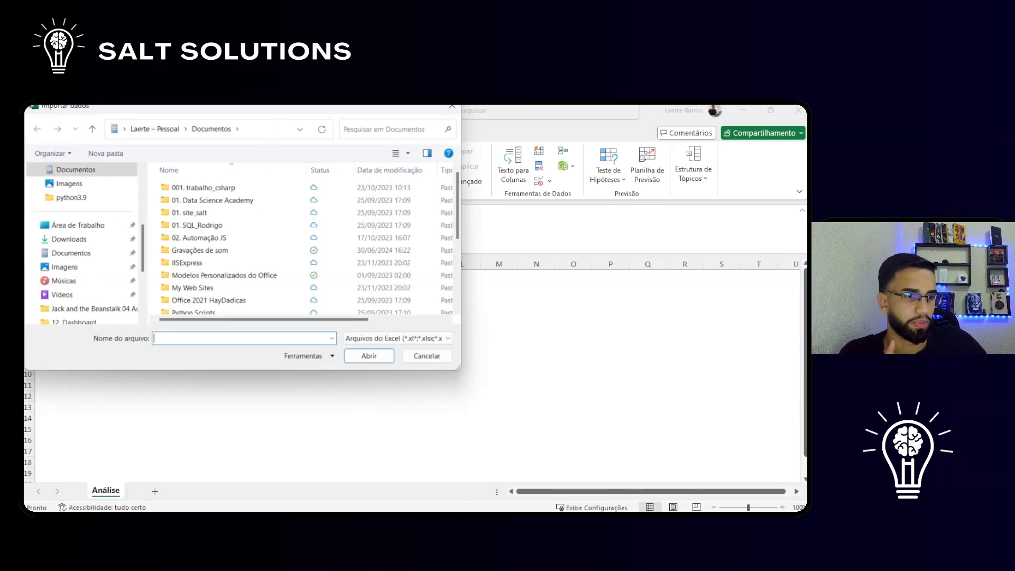
Switch to File Explorer, open the 01. Estoque folder inside 00. Bases, and copy its full path
{"action": "left_click", "coordinate": [91, 461]}
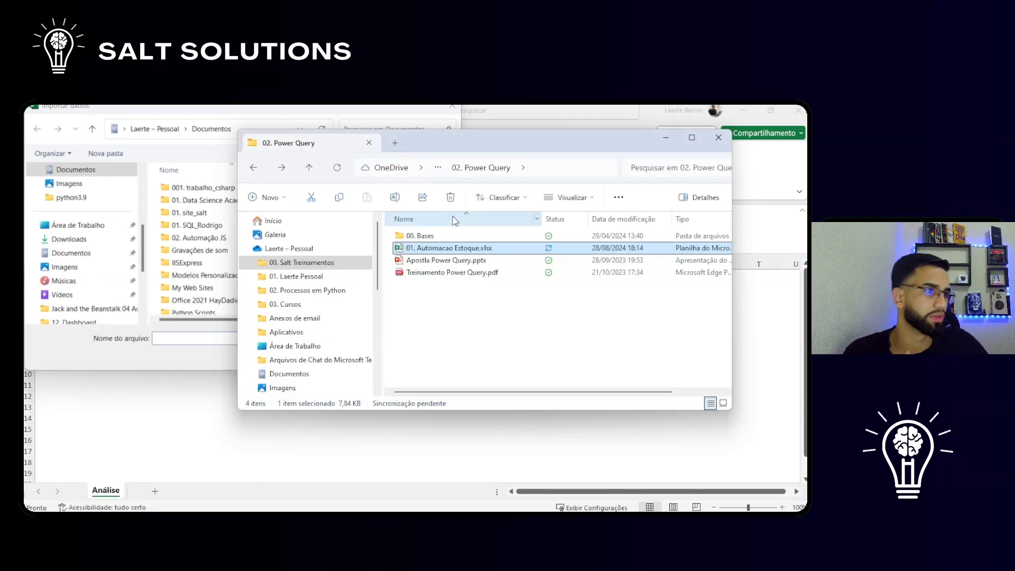
{"action": "double_click", "coordinate": [437, 236]}
{"action": "double_click", "coordinate": [436, 236]}
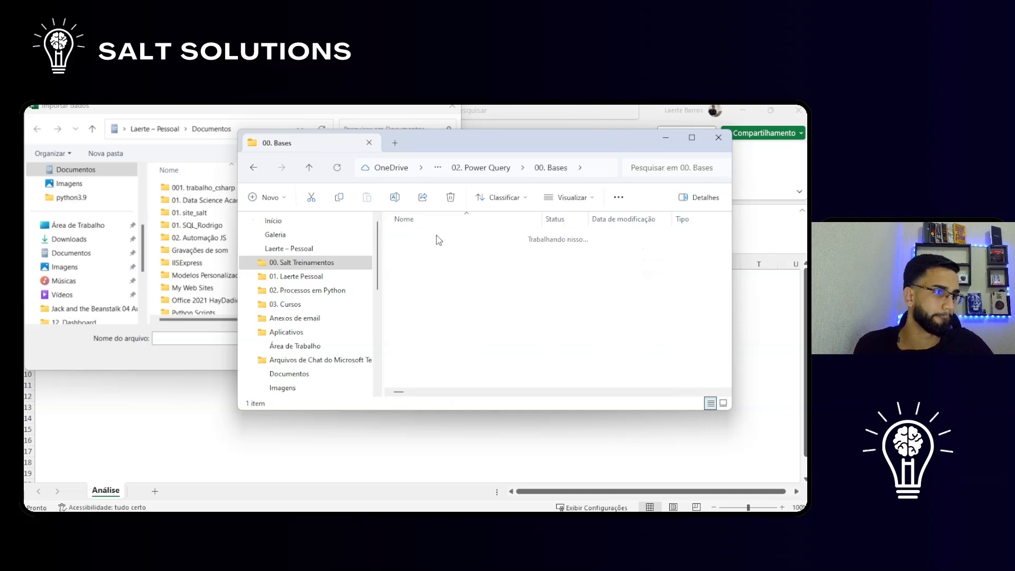
{"action": "left_click", "coordinate": [585, 168]}
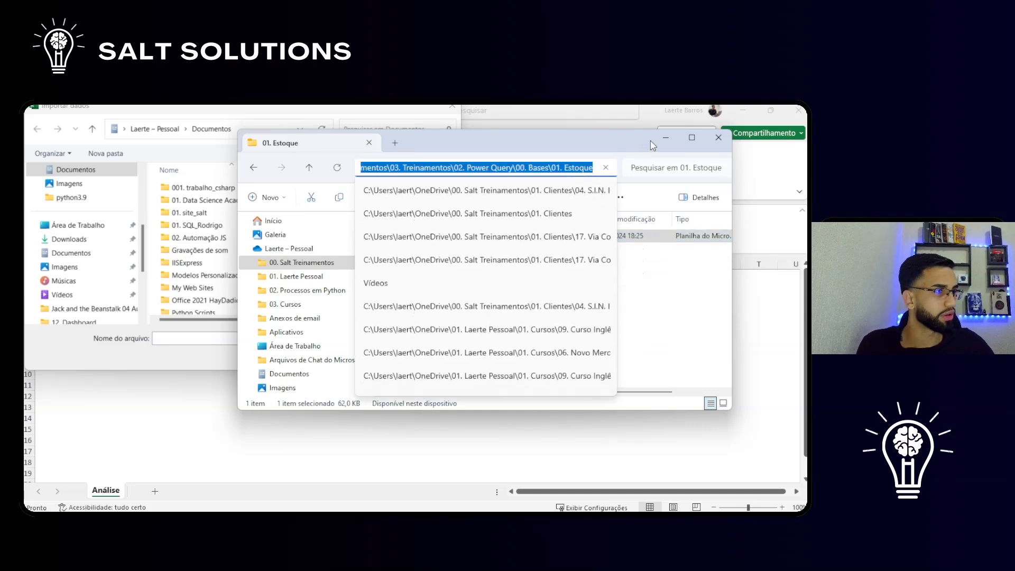
Return to Excel's data import, go to the copied 01. Estoque folder path and import "01. Análise Estoque.xlsx"
{"action": "key", "text": "alt+Tab"}
{"action": "left_click", "coordinate": [281, 133]}
{"action": "type", "text": "03. Treinamentos\\02. Power Query\\00. Bases\\01. Estoque"}
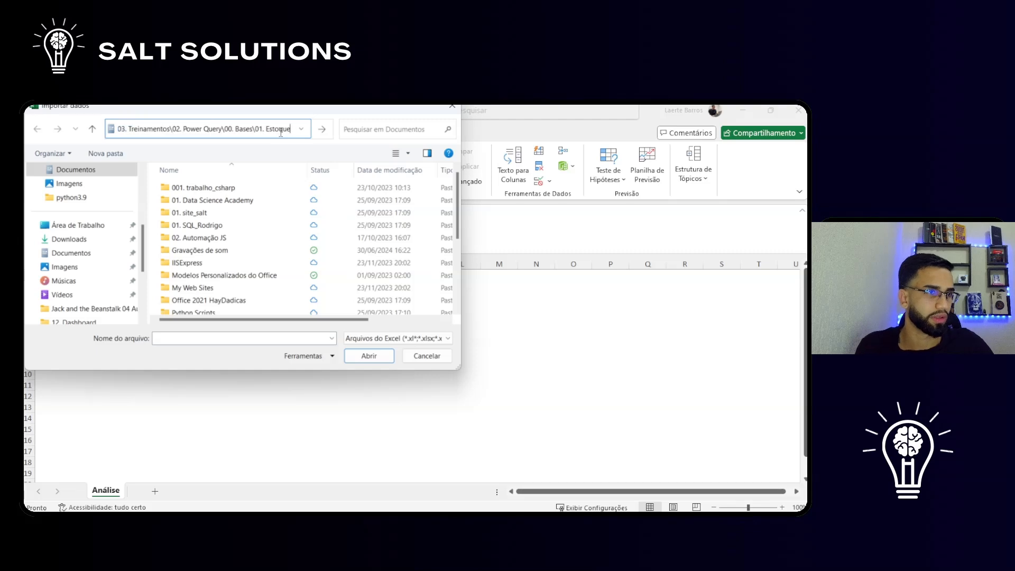
{"action": "key", "text": "ctrl+a"}
{"action": "key", "text": "Return"}
{"action": "left_click", "coordinate": [225, 189]}
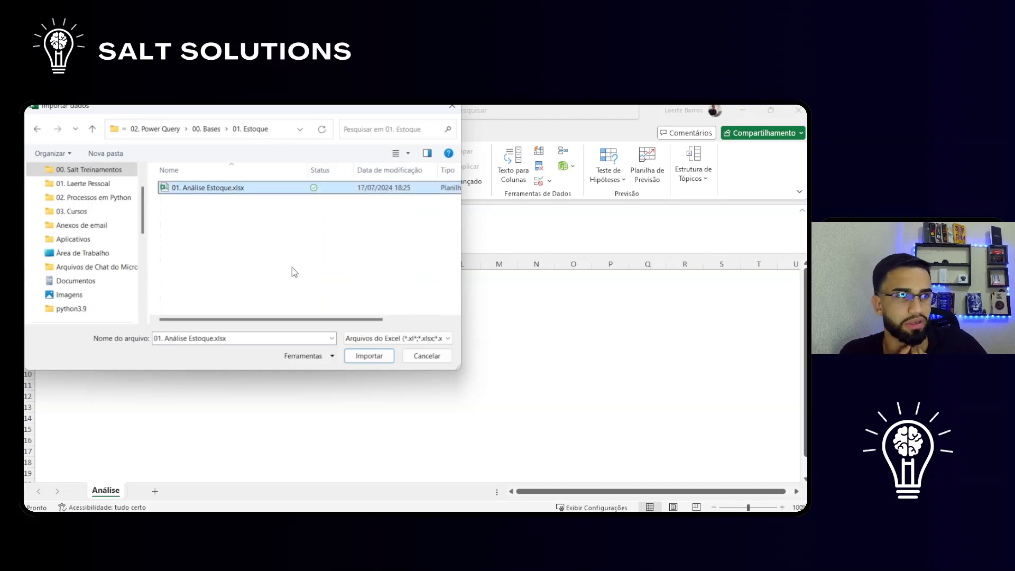
{"action": "left_click", "coordinate": [368, 356]}
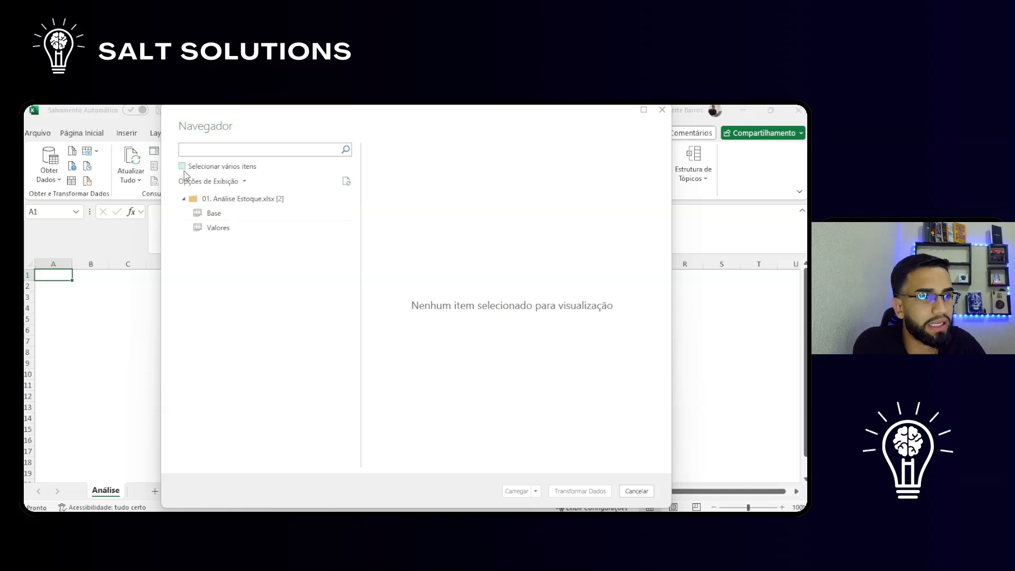
Enable multiple-item selection, tick the Base sheet, preview Valores, and open the selection in the Power Query Editor for transformation
{"action": "left_click", "coordinate": [182, 167]}
{"action": "left_click", "coordinate": [197, 214]}
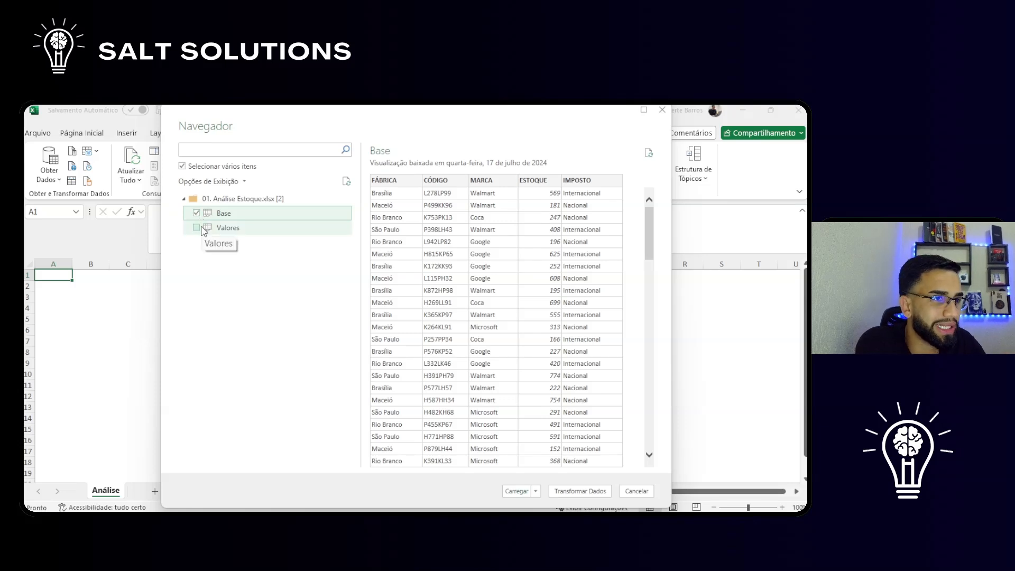
{"action": "left_click", "coordinate": [203, 230]}
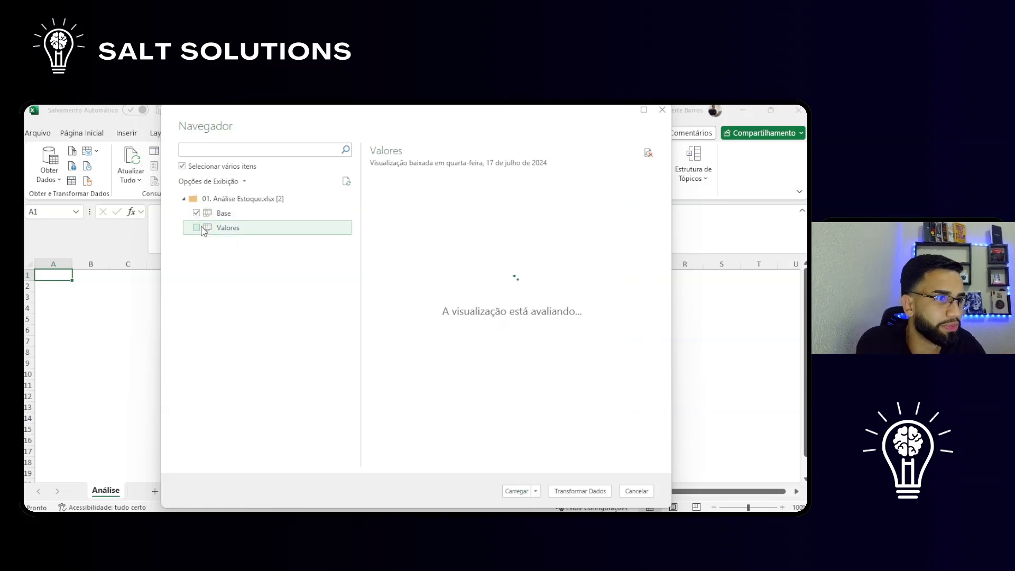
{"action": "left_click", "coordinate": [573, 492]}
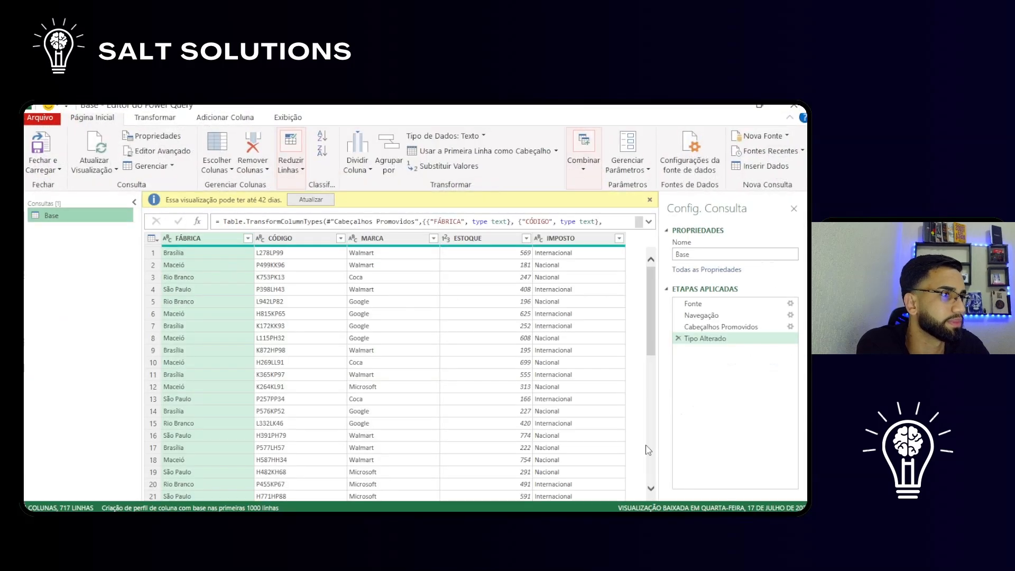
Refresh the outdated preview of the Base query and look through its rows
{"action": "left_click", "coordinate": [323, 200]}
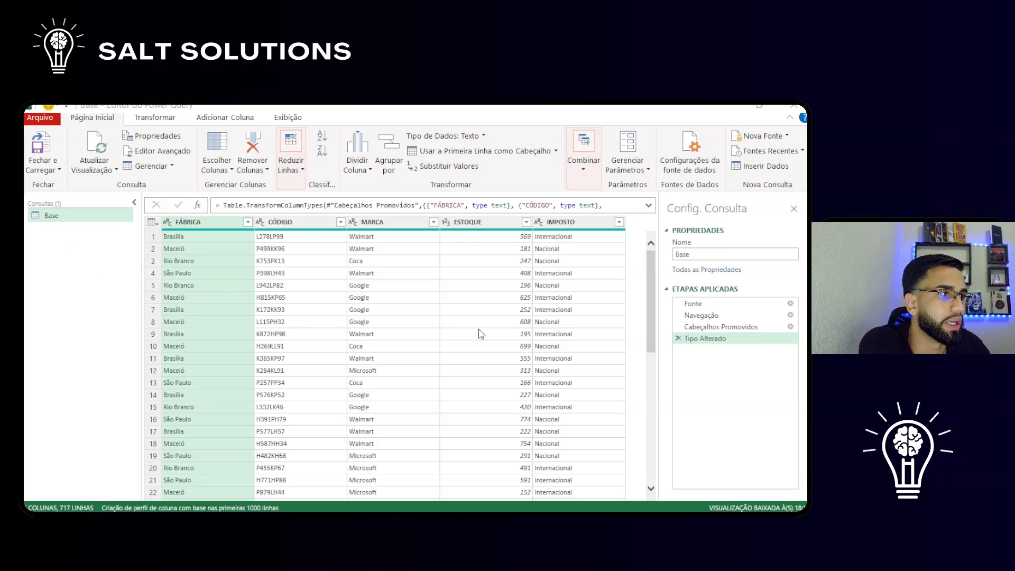
{"action": "scroll", "coordinate": [474, 349], "scroll_direction": "down", "scroll_amount": 5}
{"action": "scroll", "coordinate": [472, 353], "scroll_direction": "up", "scroll_amount": 5}
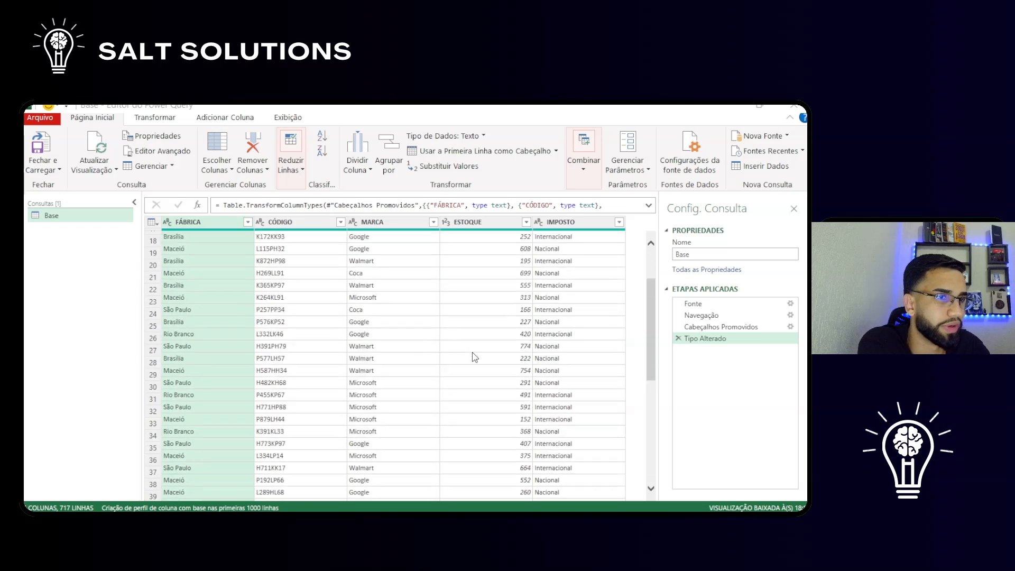
Add the Valores sheet from "01. Análise Estoque.xlsx" as a new query from an Excel workbook
{"action": "right_click", "coordinate": [65, 246]}
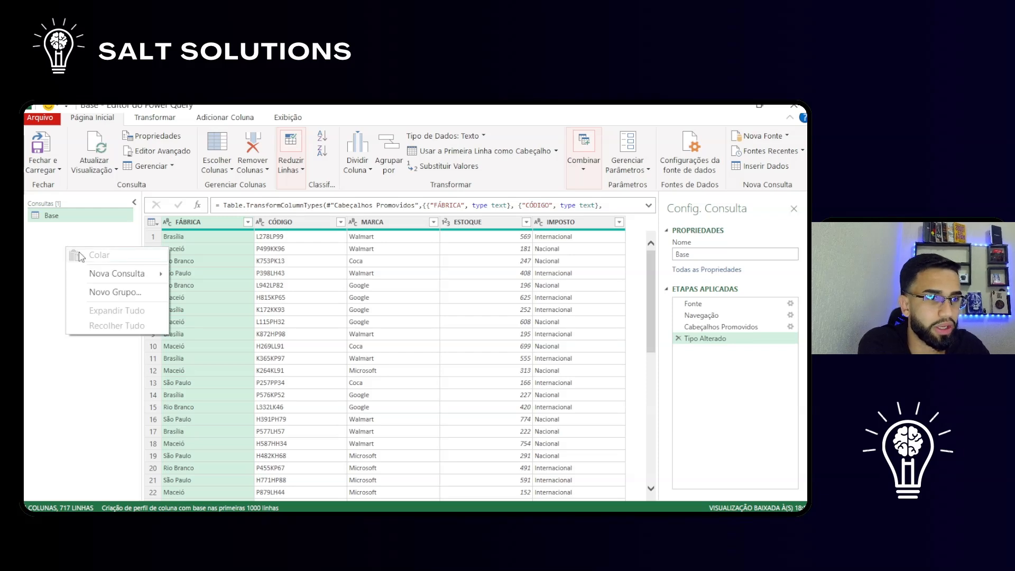
{"action": "mouse_move", "coordinate": [147, 281]}
{"action": "mouse_move", "coordinate": [226, 276]}
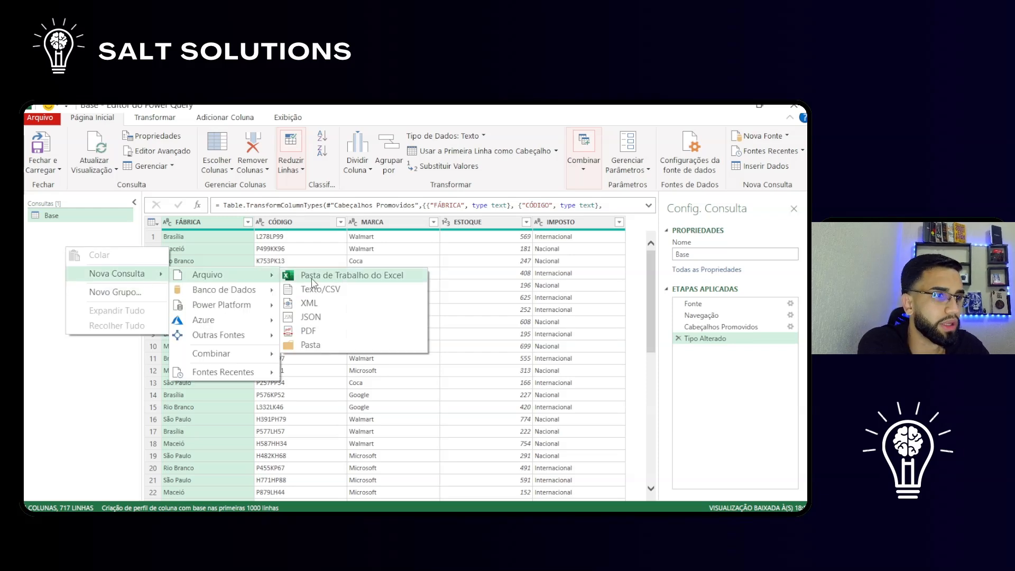
{"action": "left_click", "coordinate": [314, 279]}
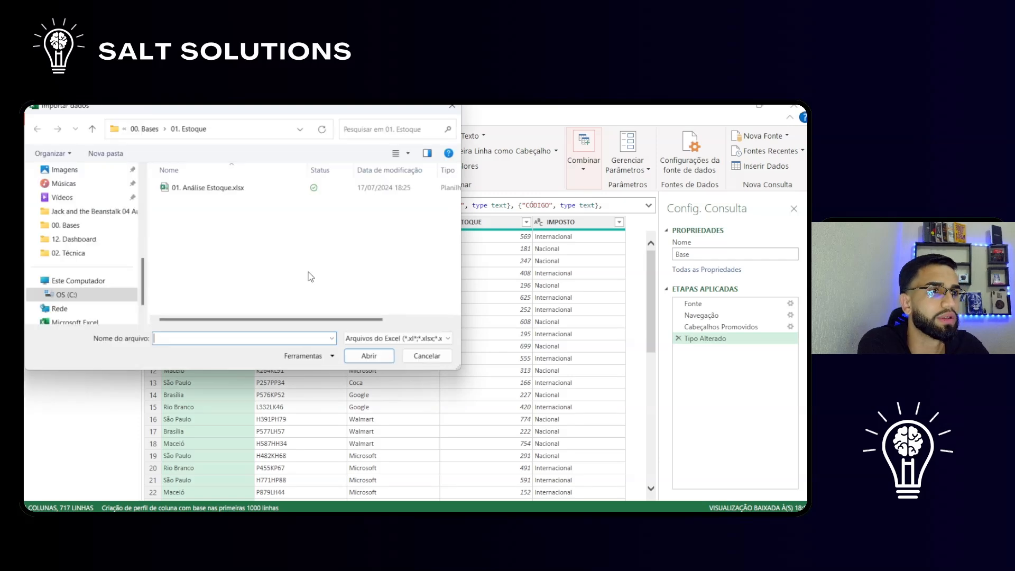
{"action": "left_click", "coordinate": [223, 192]}
{"action": "left_click", "coordinate": [358, 356]}
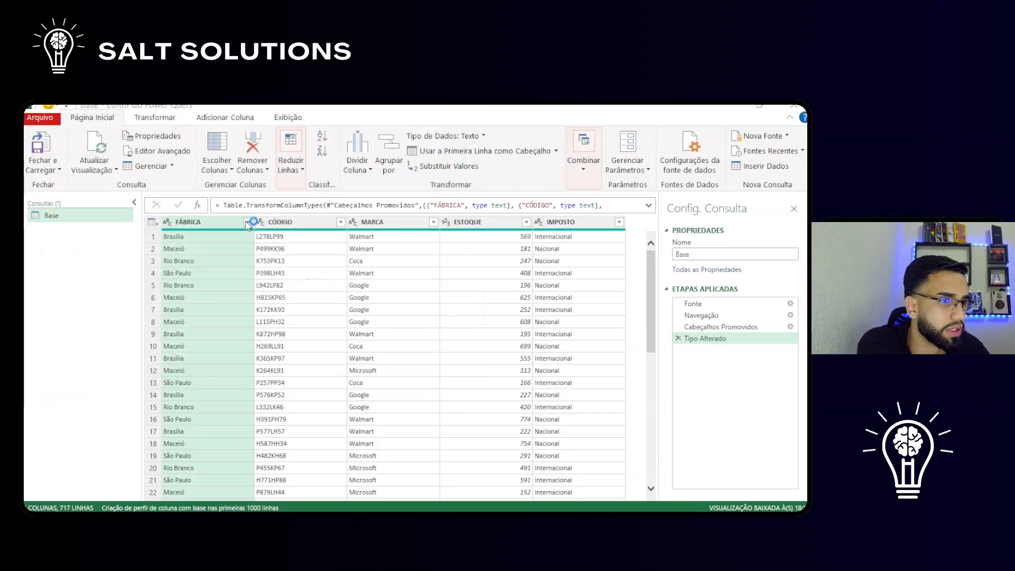
{"action": "left_click", "coordinate": [204, 228]}
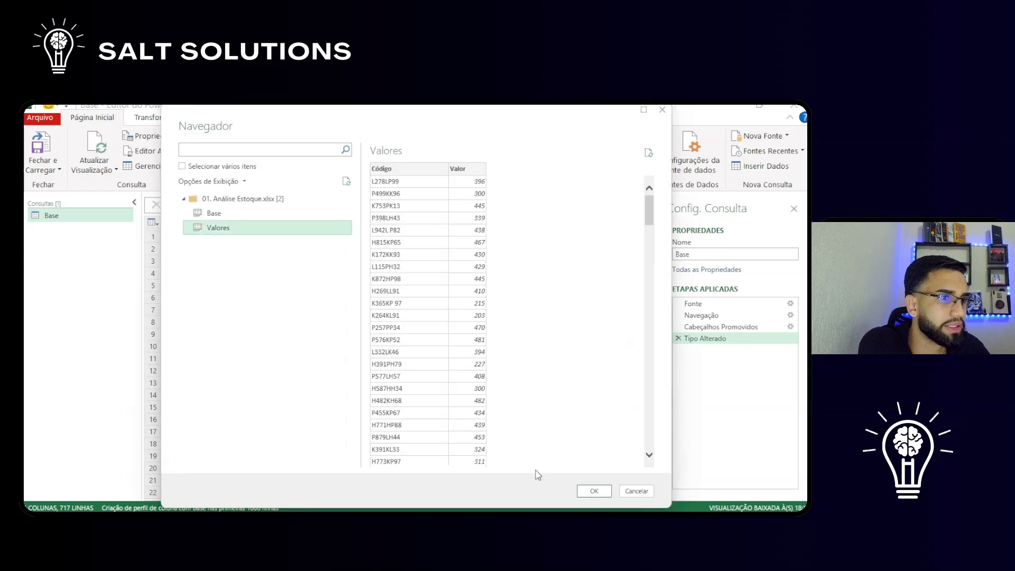
{"action": "left_click", "coordinate": [585, 491]}
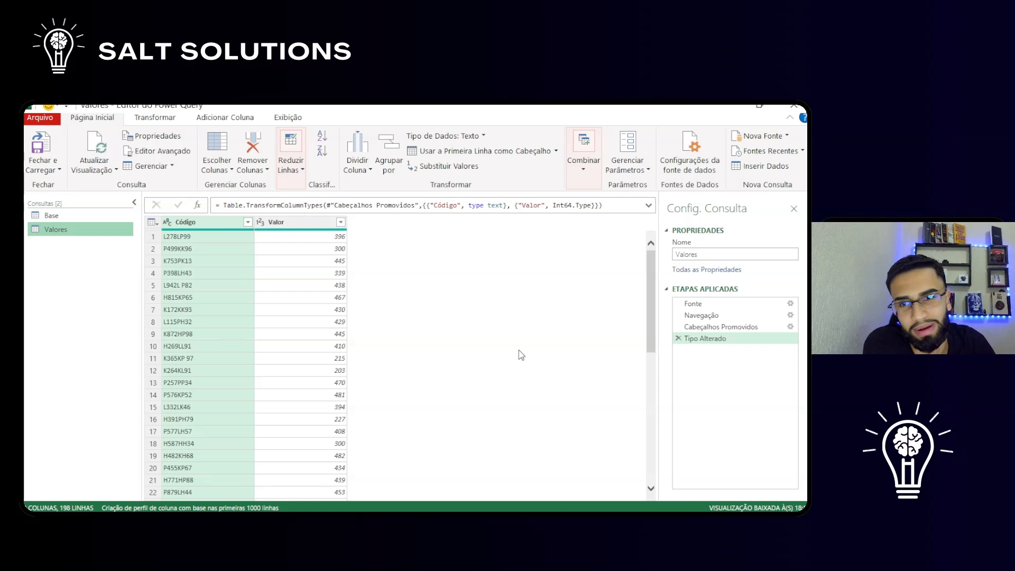
Remove the automatic Tipo Alterado step from both the Base and the Valores queries
{"action": "left_click", "coordinate": [53, 220]}
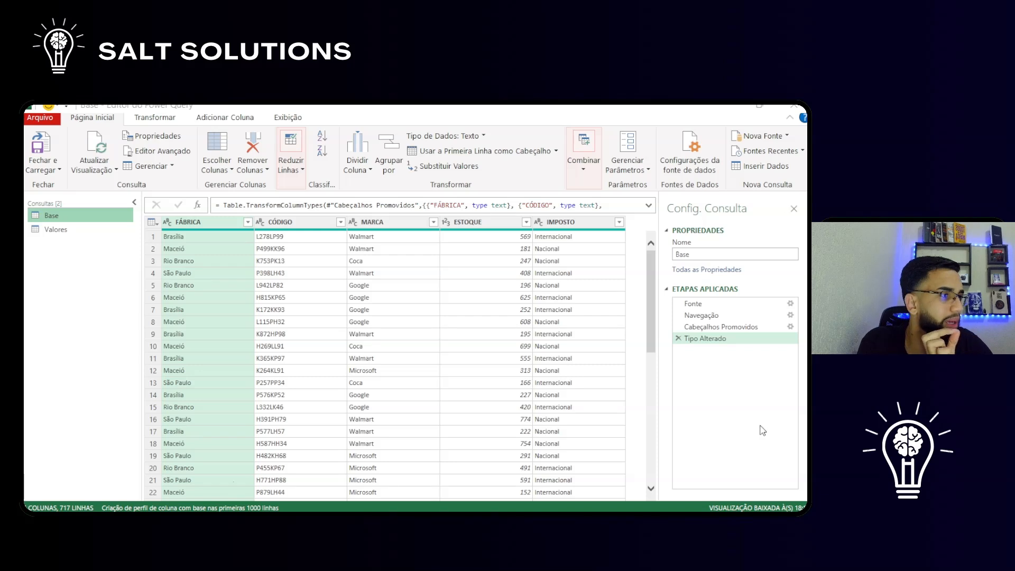
{"action": "left_click", "coordinate": [679, 338]}
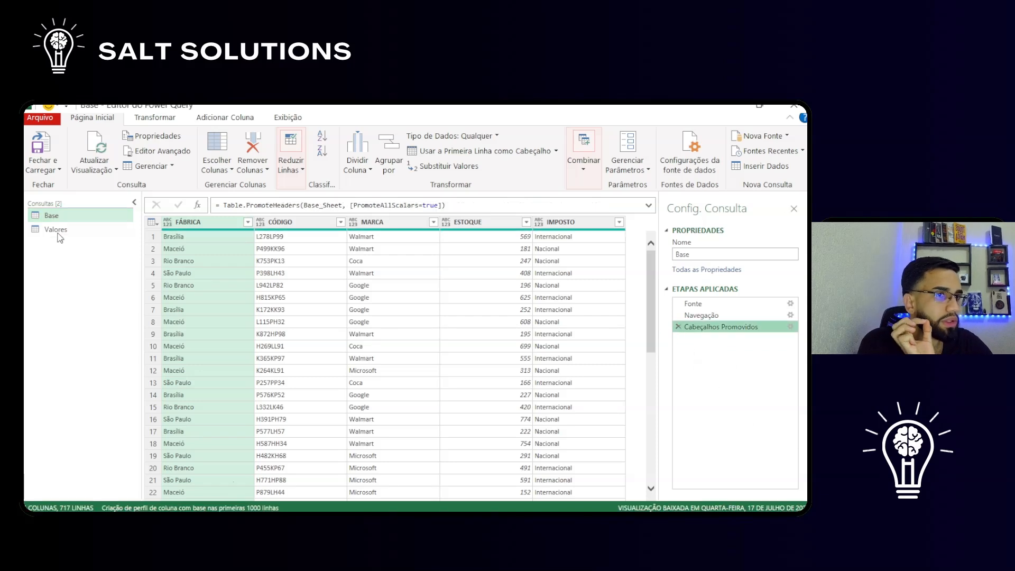
{"action": "left_click", "coordinate": [55, 229]}
{"action": "left_click", "coordinate": [679, 339]}
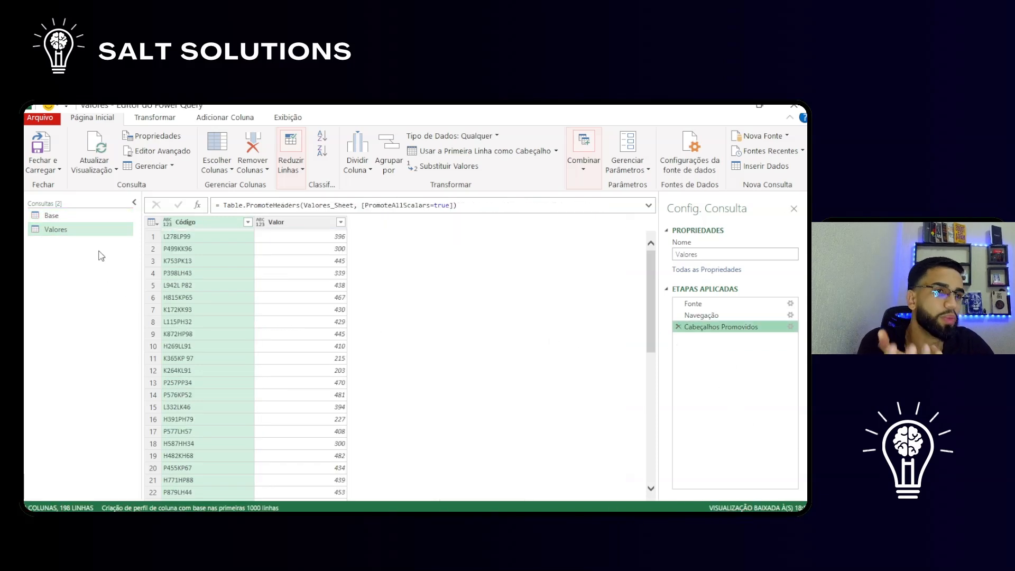
Return to the Base query and examine its FÁBRICA, CÓDIGO, MARCA and IMPOSTO columns
{"action": "left_click", "coordinate": [95, 217]}
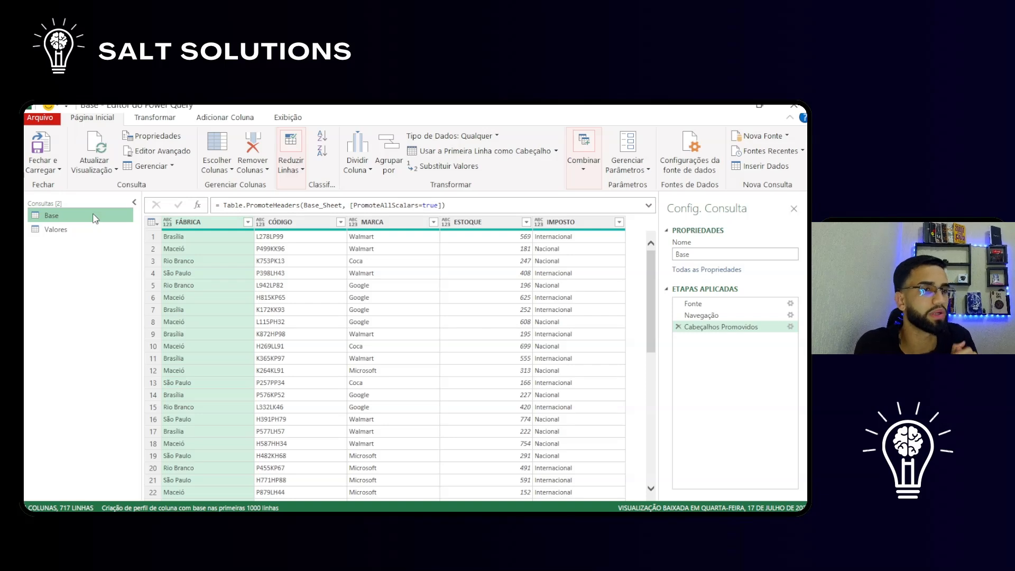
{"action": "left_click", "coordinate": [256, 286]}
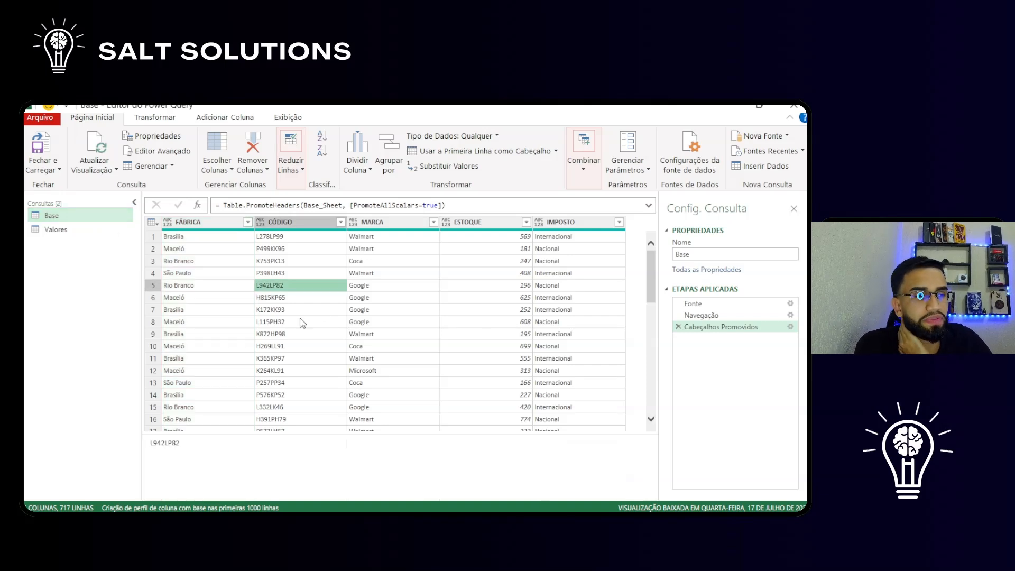
{"action": "left_click", "coordinate": [320, 253]}
{"action": "left_click", "coordinate": [214, 224]}
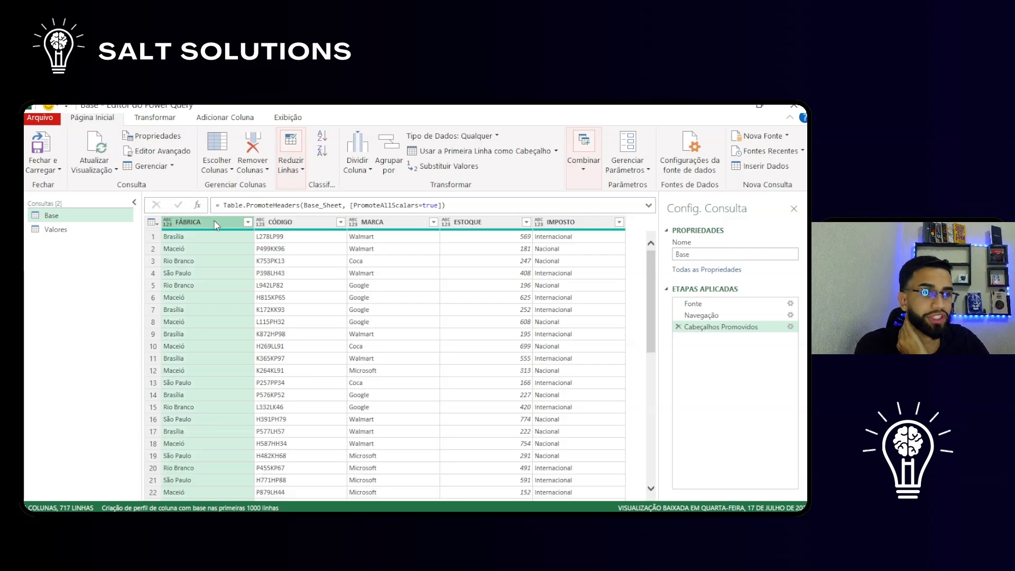
{"action": "left_click", "coordinate": [409, 223]}
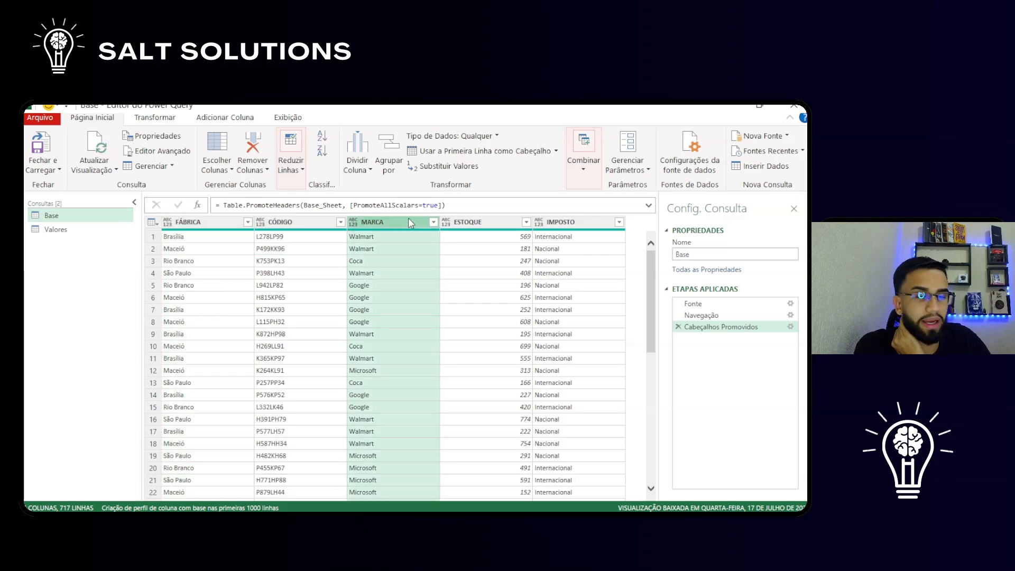
{"action": "left_click", "coordinate": [569, 223]}
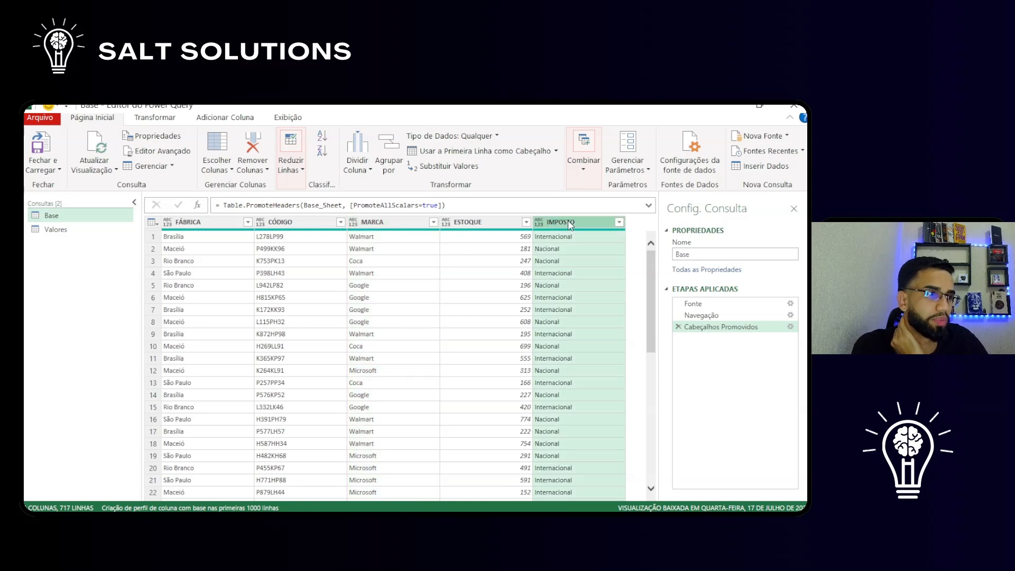
{"action": "left_click", "coordinate": [216, 224]}
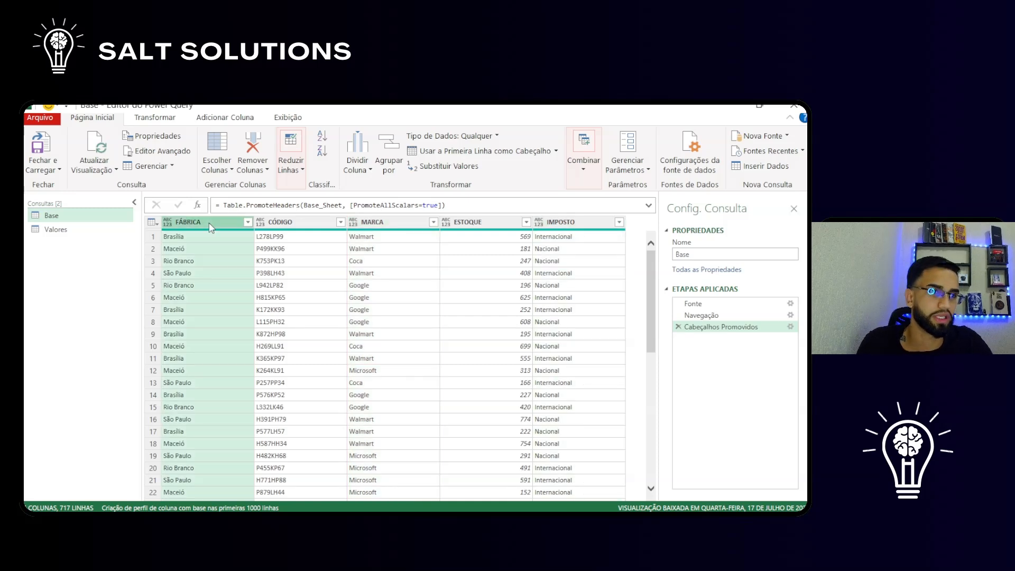
Try setting only the FÁBRICA column's data type to Texto, and remove that type change again
{"action": "left_click", "coordinate": [168, 223]}
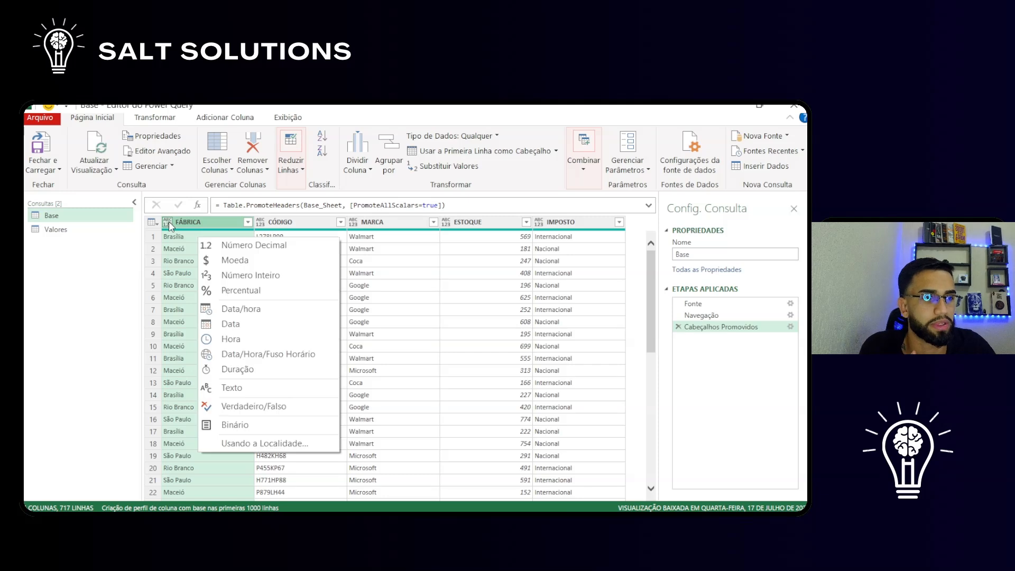
{"action": "left_click", "coordinate": [251, 389]}
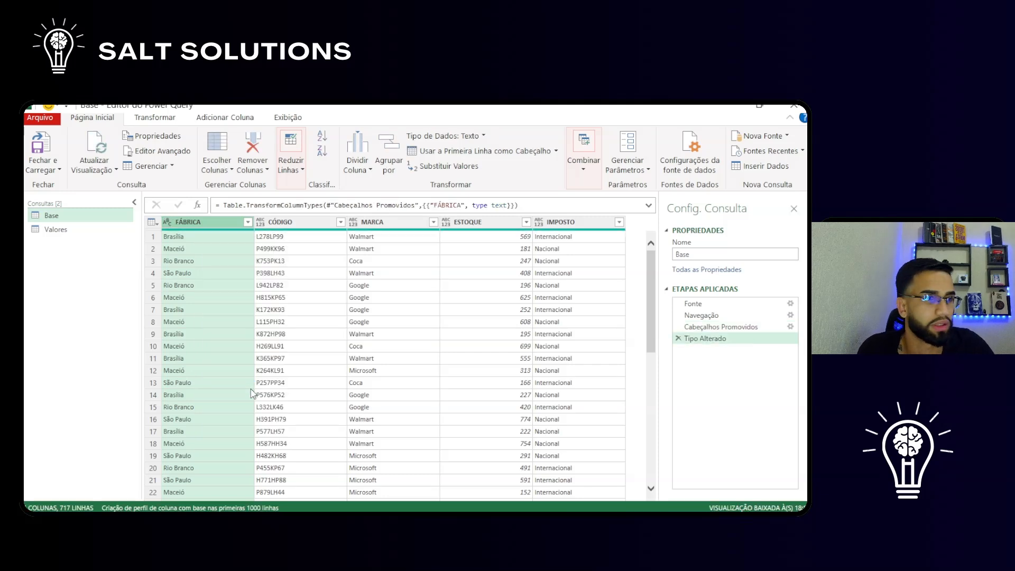
{"action": "left_click", "coordinate": [678, 338]}
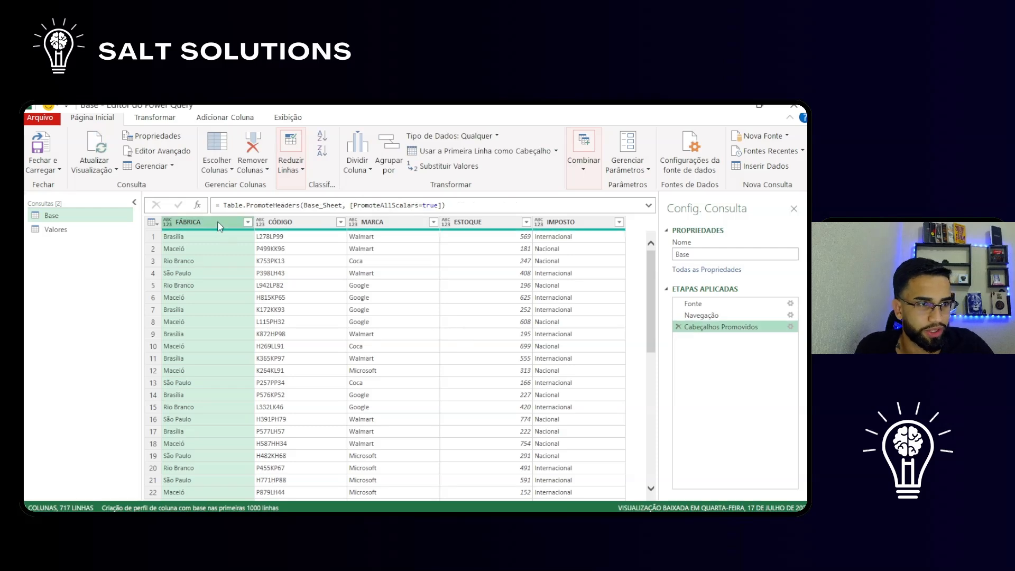
Try setting the FÁBRICA, CÓDIGO and IMPOSTO columns to Texto together, and remove the resulting type-change step
{"action": "left_click", "coordinate": [318, 227], "text": "ctrl"}
{"action": "left_click", "coordinate": [567, 226], "text": "ctrl"}
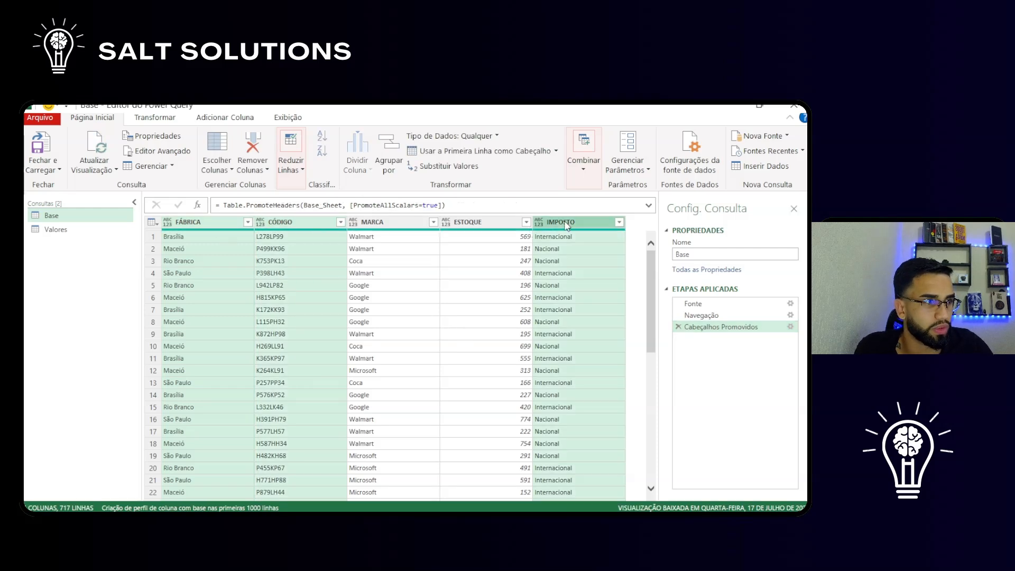
{"action": "left_click", "coordinate": [147, 120]}
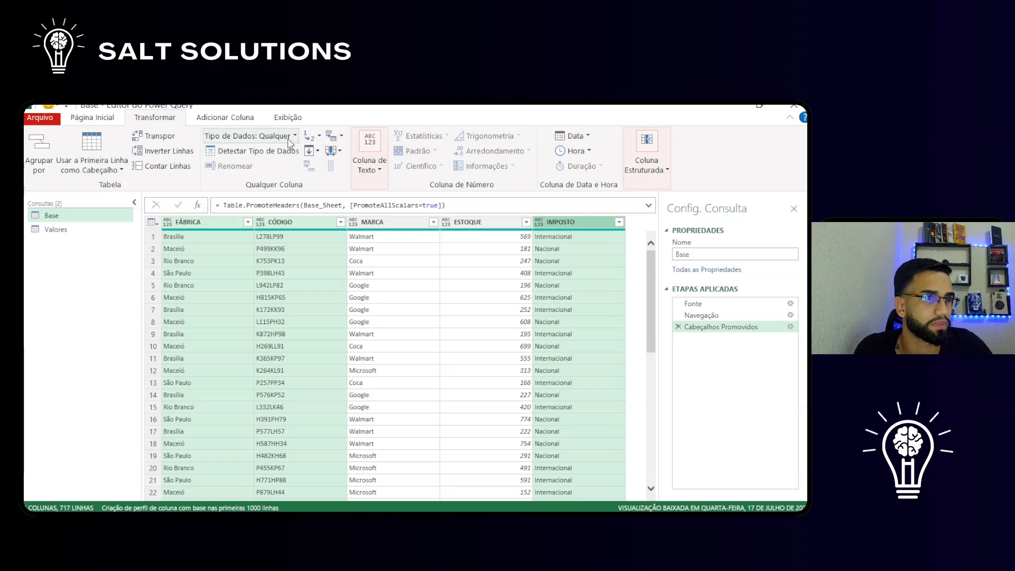
{"action": "left_click", "coordinate": [272, 136]}
{"action": "left_click", "coordinate": [249, 296]}
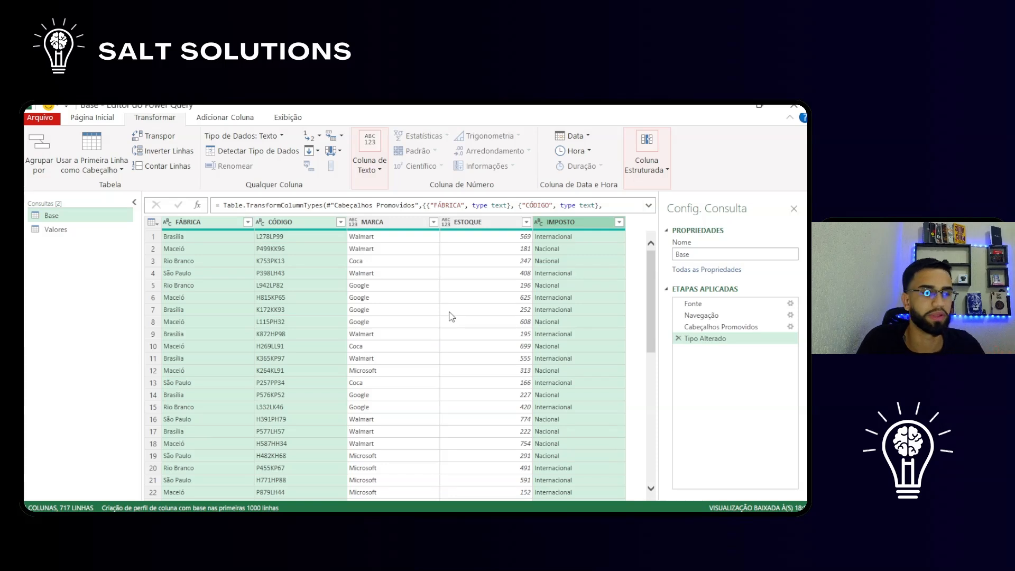
{"action": "left_click", "coordinate": [417, 288]}
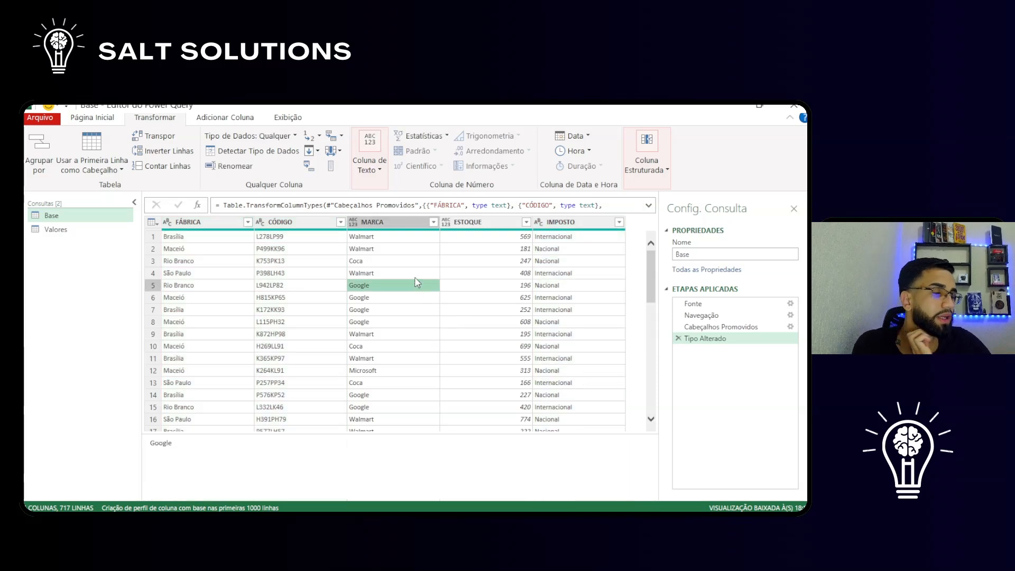
{"action": "left_click", "coordinate": [679, 339]}
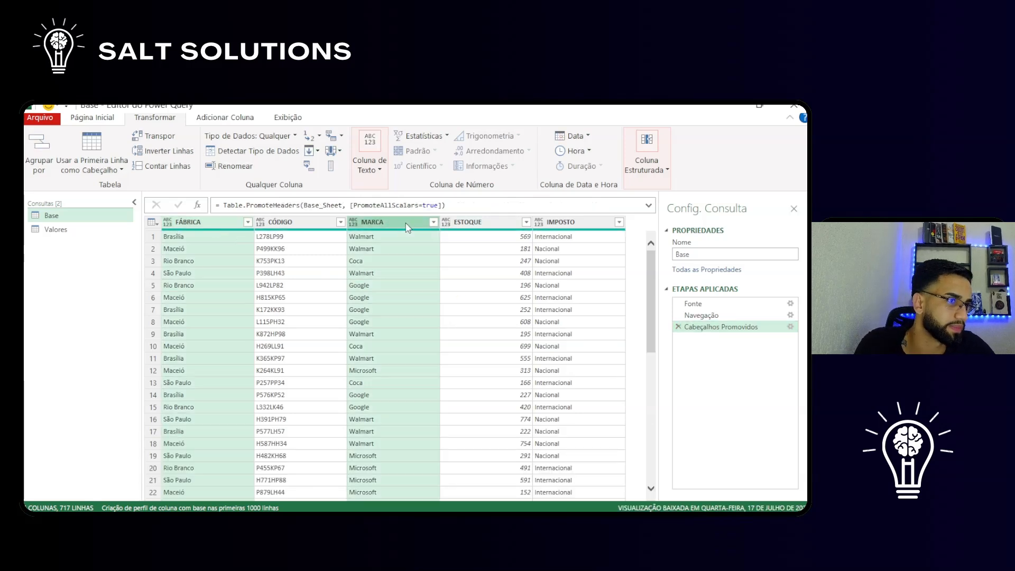
Set the data type of the Base query's FÁBRICA, MARCA, IMPOSTO and CÓDIGO columns to Texto
{"action": "left_click", "coordinate": [575, 221], "text": "ctrl"}
{"action": "left_click", "coordinate": [294, 136]}
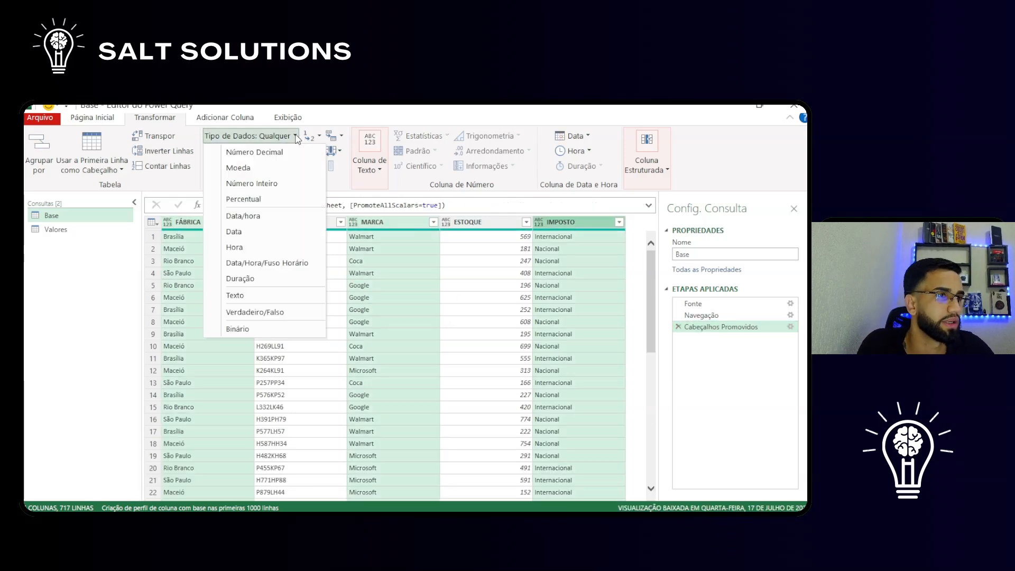
{"action": "left_click", "coordinate": [242, 295]}
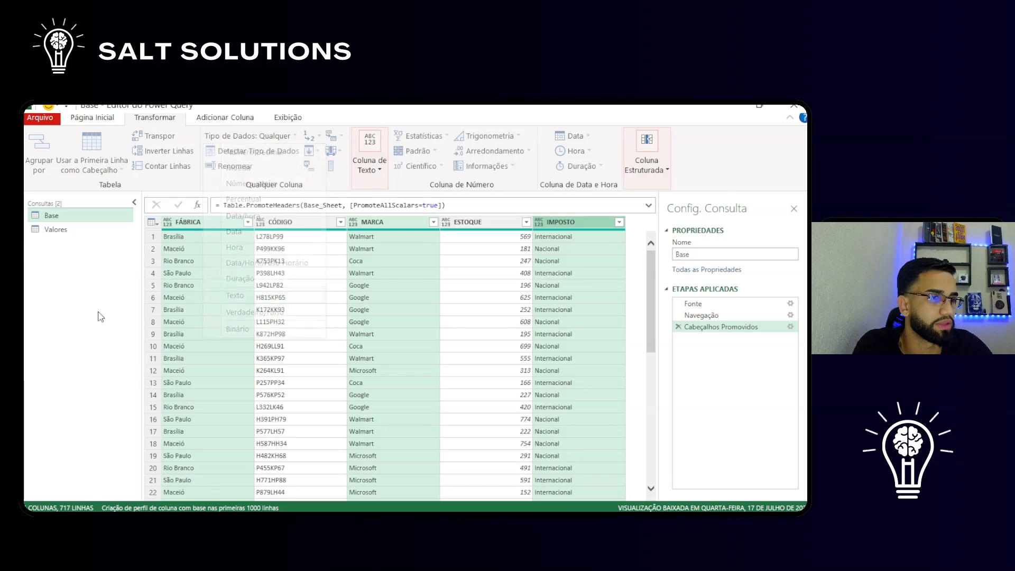
{"action": "left_click", "coordinate": [278, 262]}
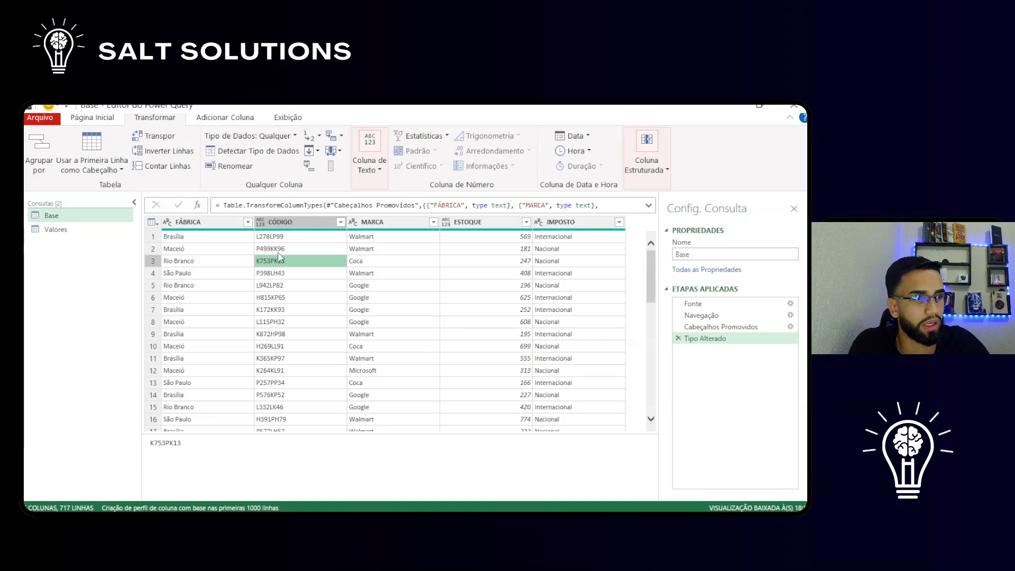
{"action": "left_click", "coordinate": [276, 240]}
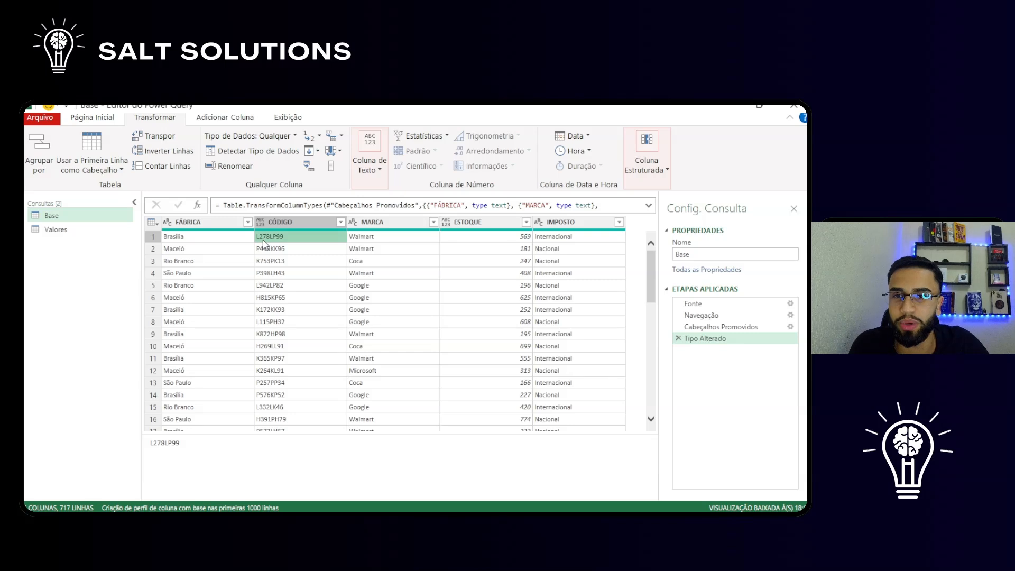
{"action": "left_click", "coordinate": [260, 223]}
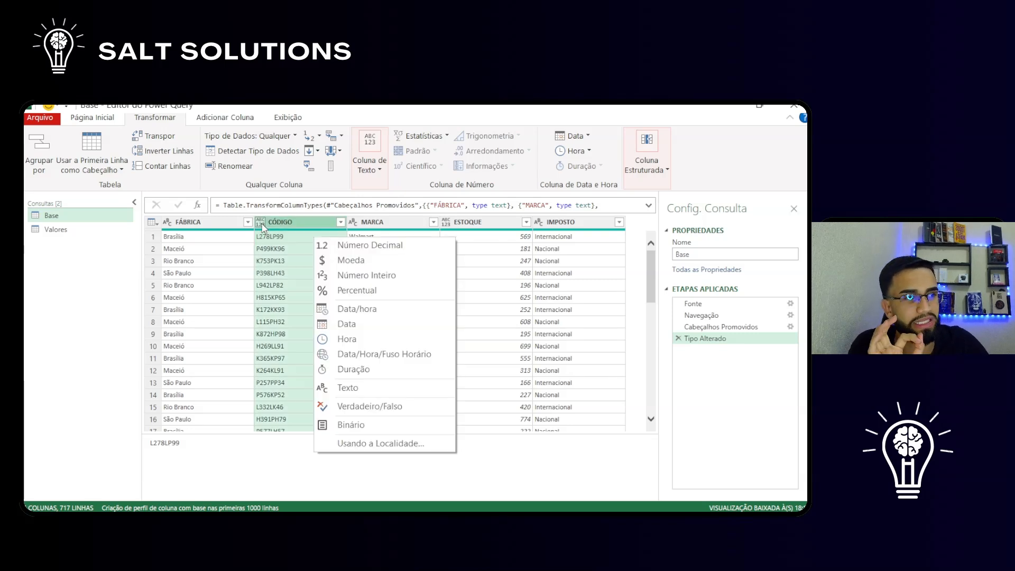
{"action": "left_click", "coordinate": [320, 386]}
Set the data type of the Base query's ESTOQUE column to Número Inteiro
{"action": "left_click", "coordinate": [495, 222]}
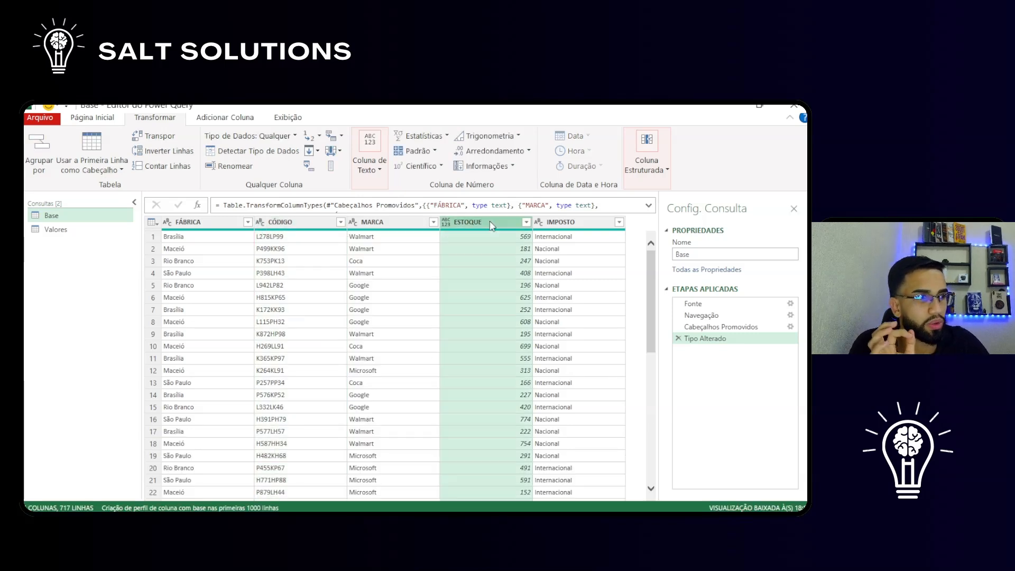
{"action": "left_click", "coordinate": [447, 223]}
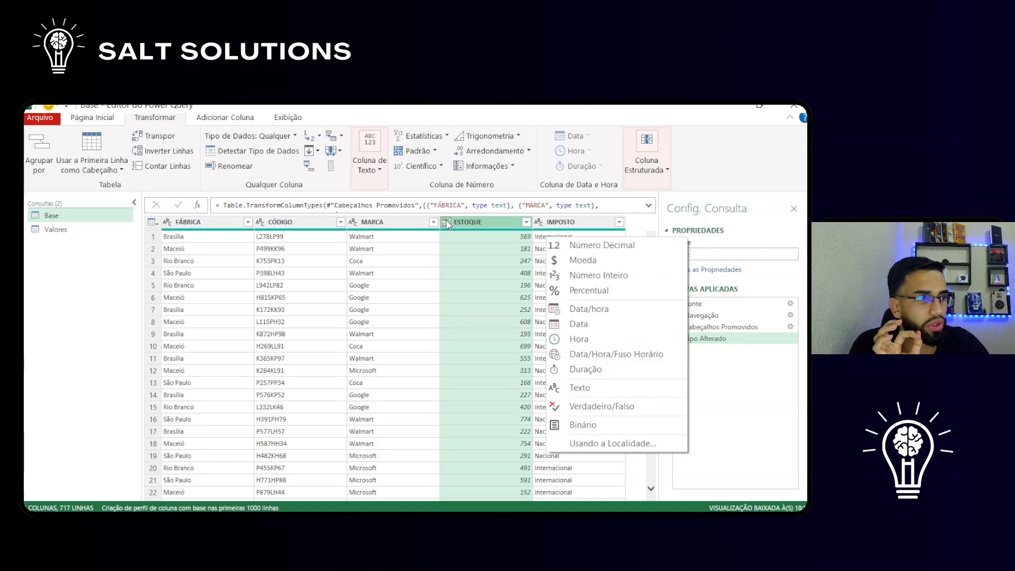
{"action": "left_click", "coordinate": [589, 276]}
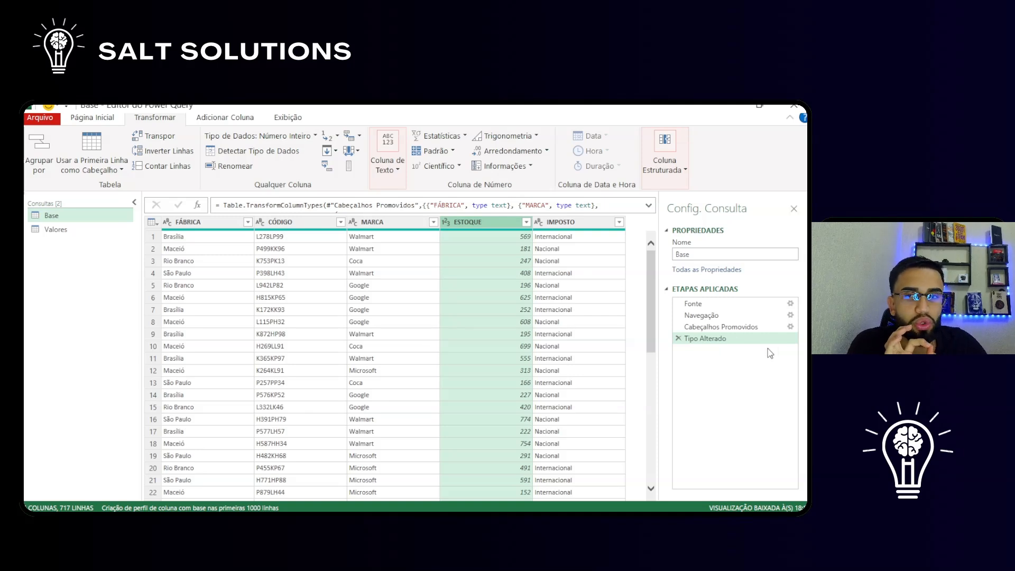
Apply the Cortar and Limpar text formats to the Base query's CÓDIGO column
{"action": "left_click", "coordinate": [324, 224]}
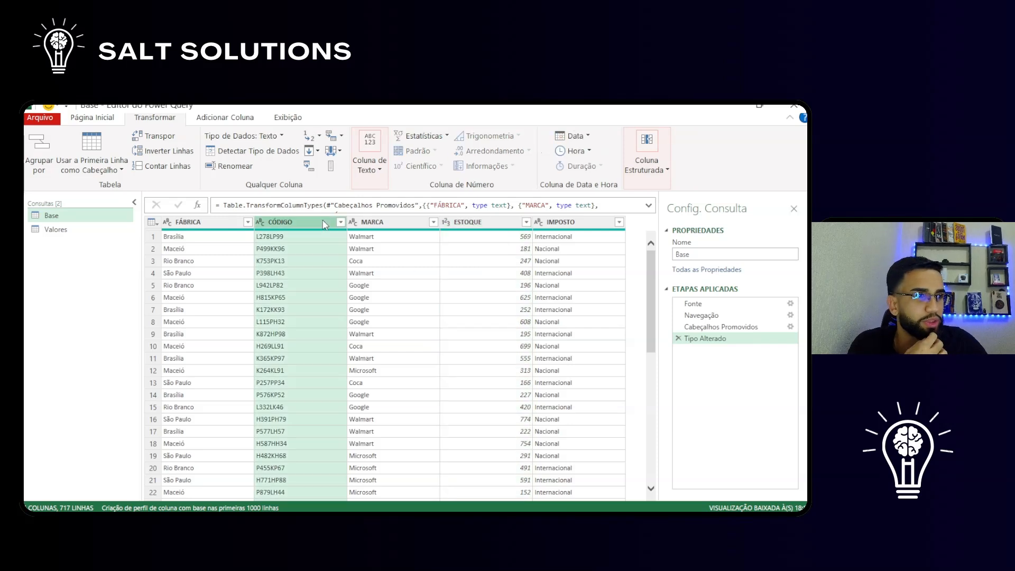
{"action": "left_click", "coordinate": [379, 175]}
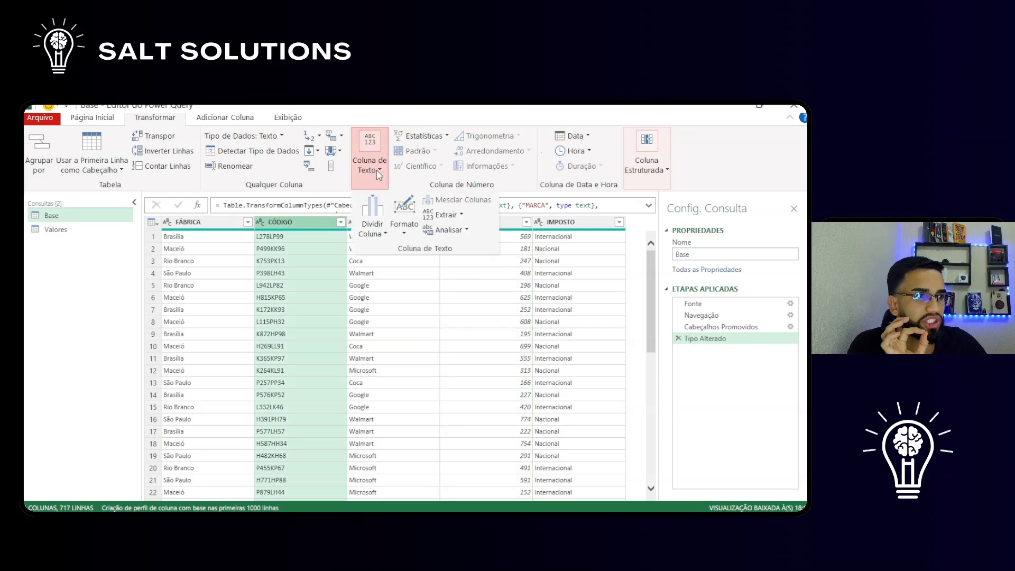
{"action": "left_click", "coordinate": [408, 237]}
{"action": "left_click", "coordinate": [418, 296]}
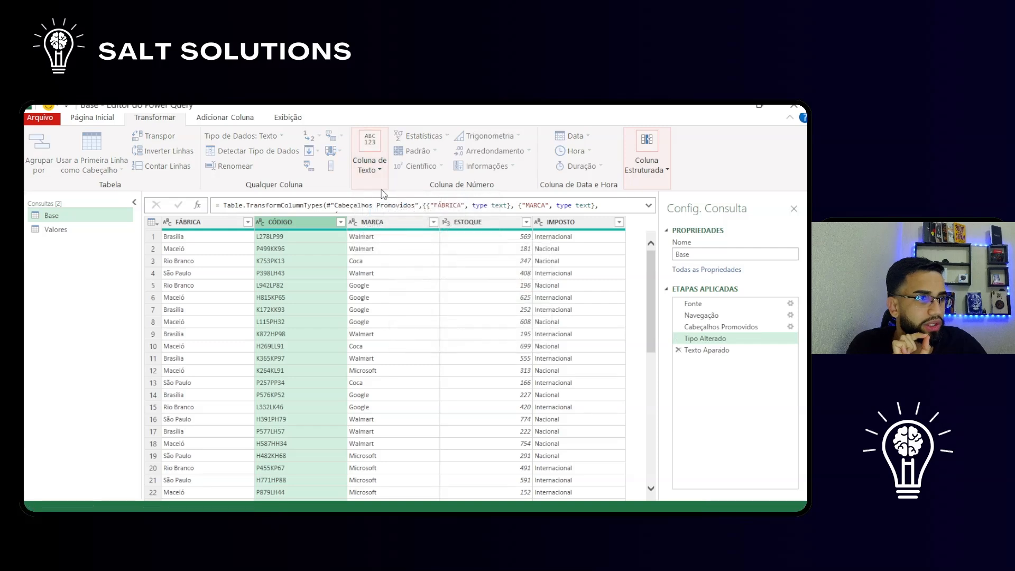
{"action": "left_click", "coordinate": [373, 166]}
{"action": "left_click", "coordinate": [405, 222]}
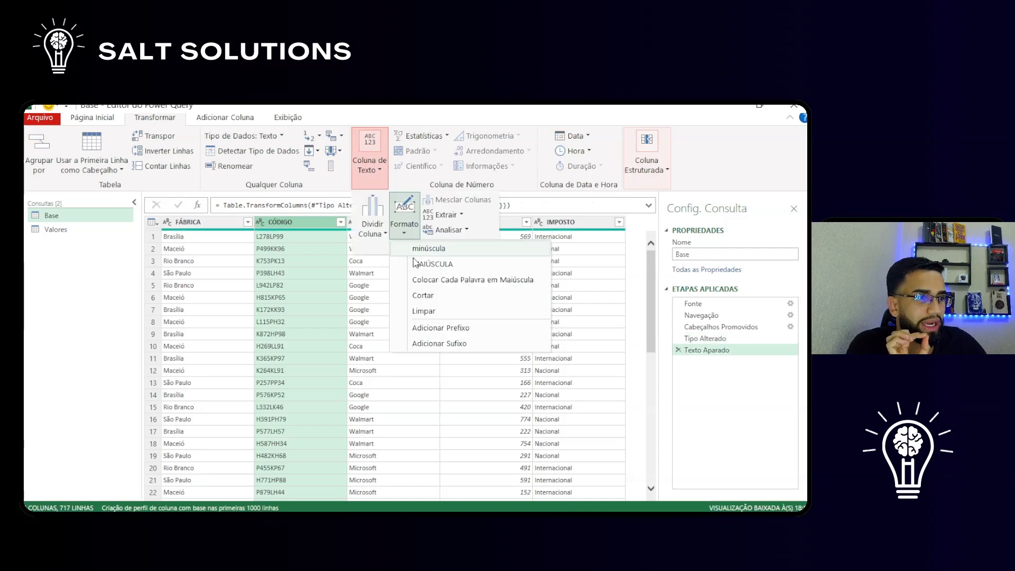
{"action": "left_click", "coordinate": [424, 311]}
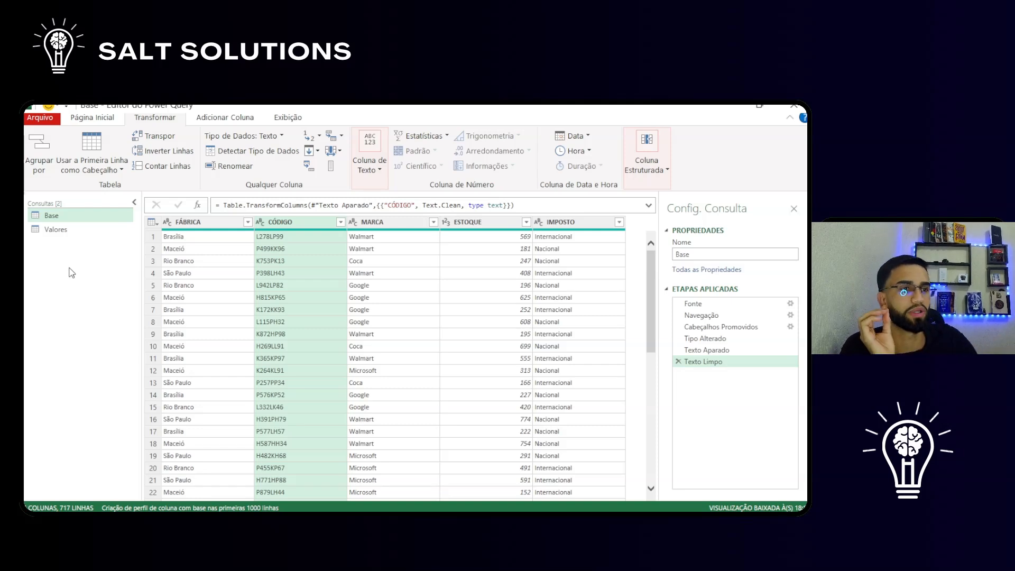
Set the data type of the Código column in the Valores query to Texto
{"action": "left_click", "coordinate": [59, 233]}
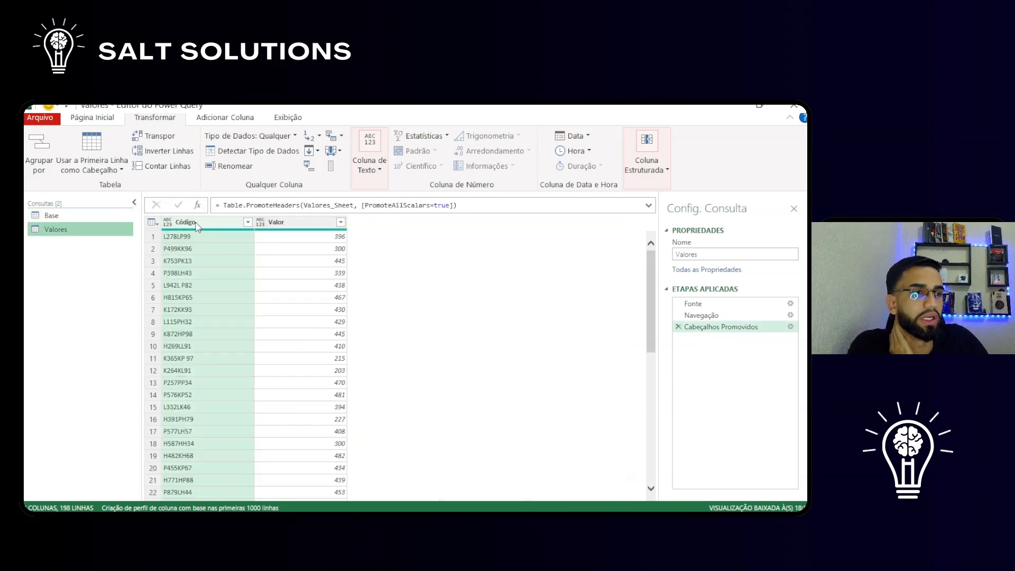
{"action": "left_click", "coordinate": [168, 223]}
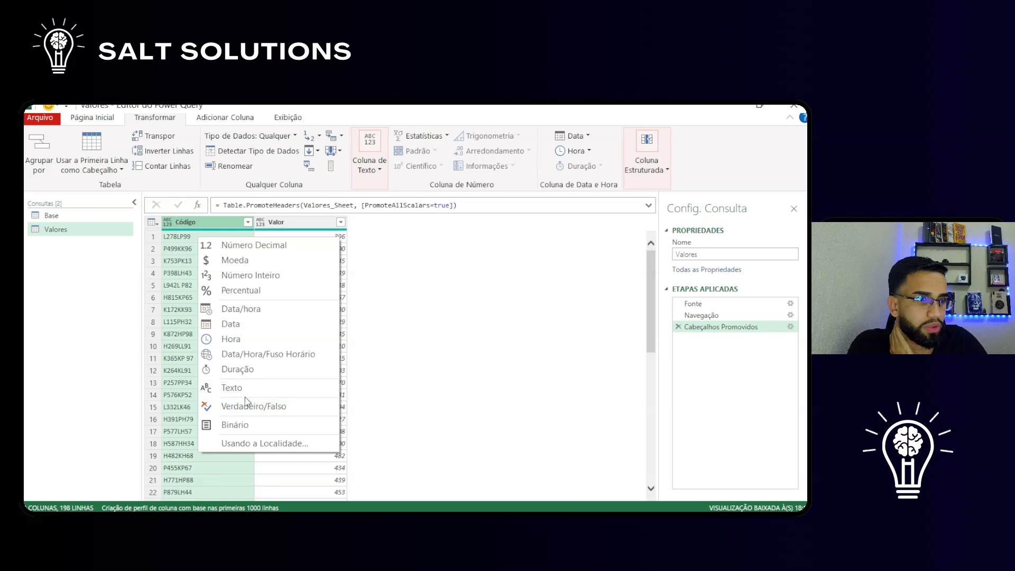
{"action": "left_click", "coordinate": [233, 388]}
Try the Número Inteiro data type on the Valor column and look through its values
{"action": "left_click", "coordinate": [260, 223]}
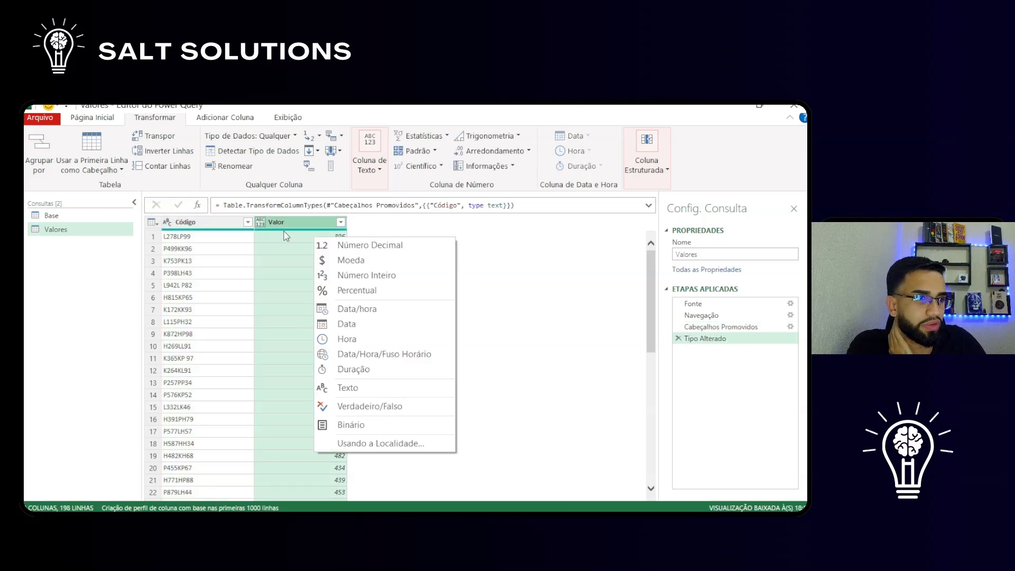
{"action": "left_click", "coordinate": [353, 275]}
{"action": "scroll", "coordinate": [347, 286], "scroll_direction": "down", "scroll_amount": 10}
{"action": "scroll", "coordinate": [347, 290], "scroll_direction": "up", "scroll_amount": 10}
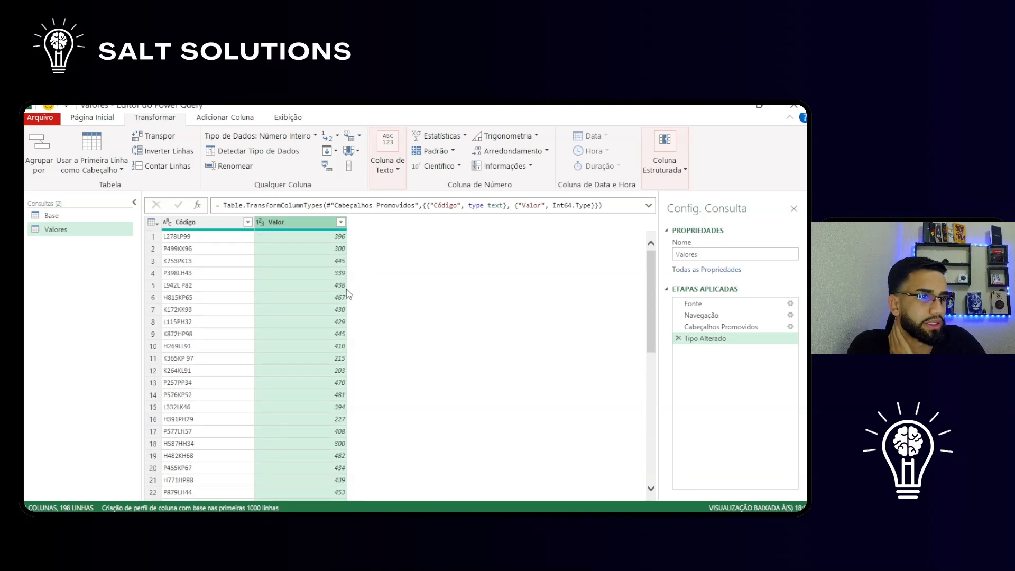
Set the Valor column's data type to Número Decimal, replacing the current conversion instead of adding a new step
{"action": "left_click", "coordinate": [261, 222]}
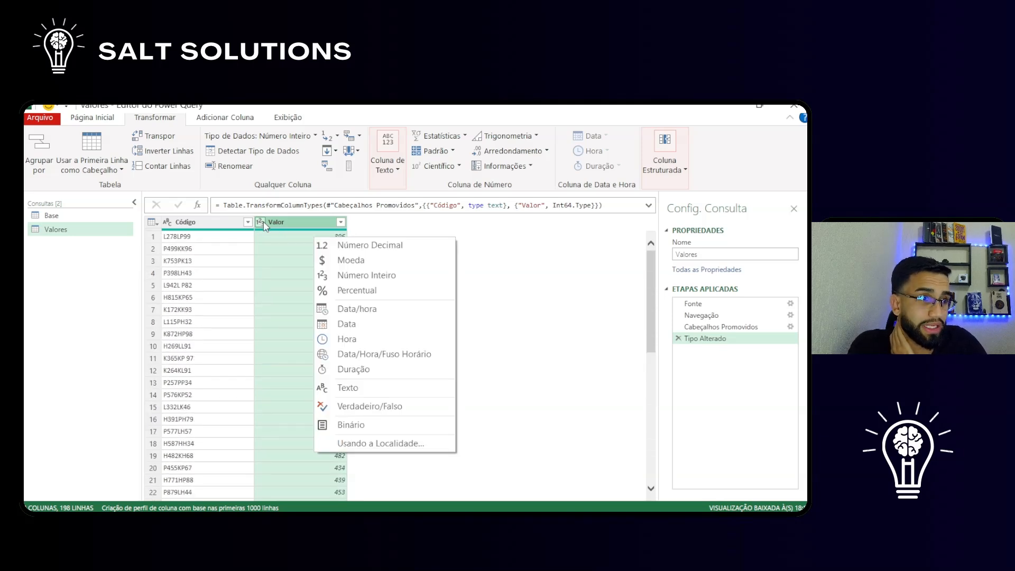
{"action": "left_click", "coordinate": [359, 250]}
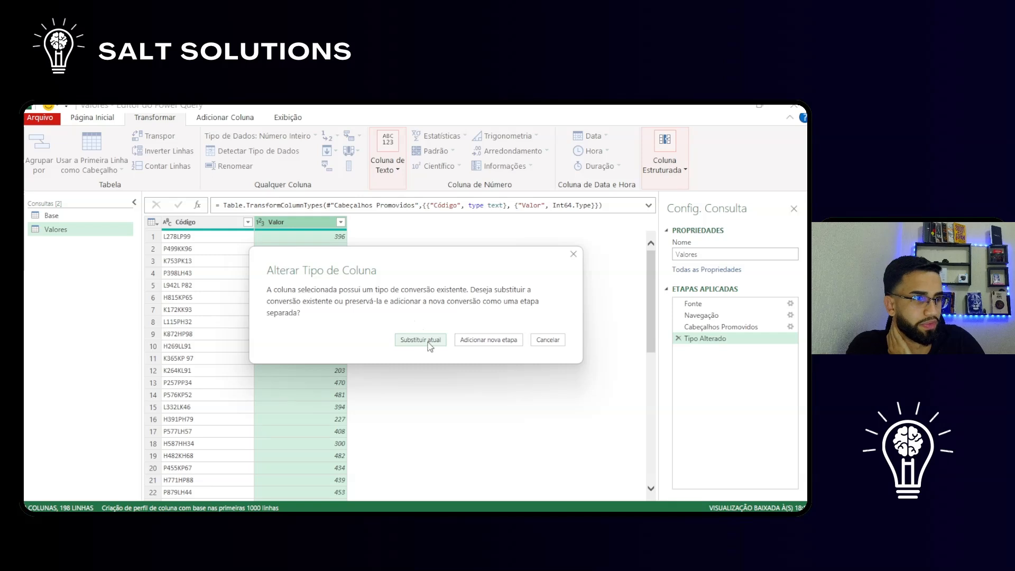
{"action": "left_click", "coordinate": [429, 347]}
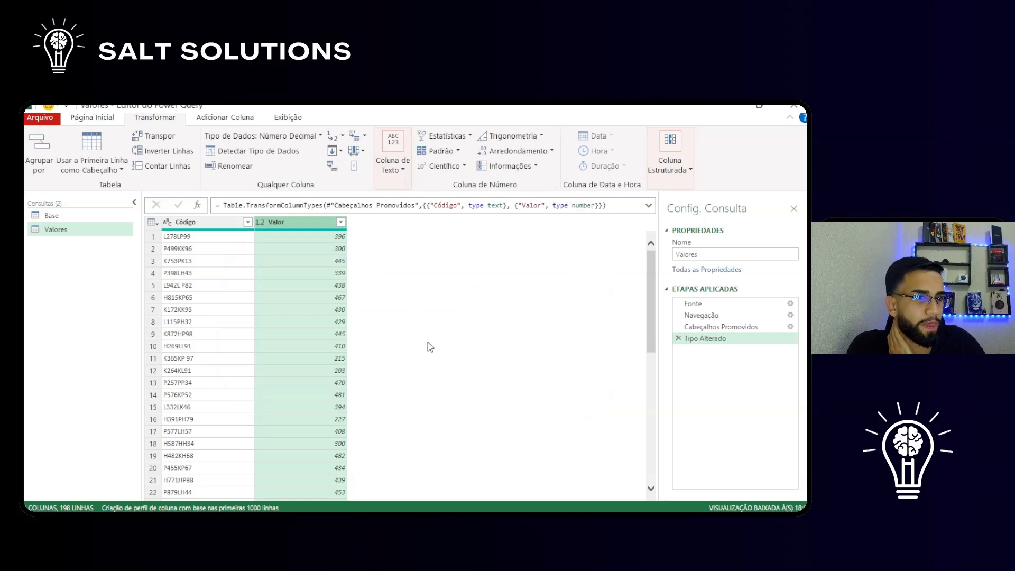
Apply the Cortar and Limpar text formats to the Valores query's Código column
{"action": "left_click", "coordinate": [185, 223]}
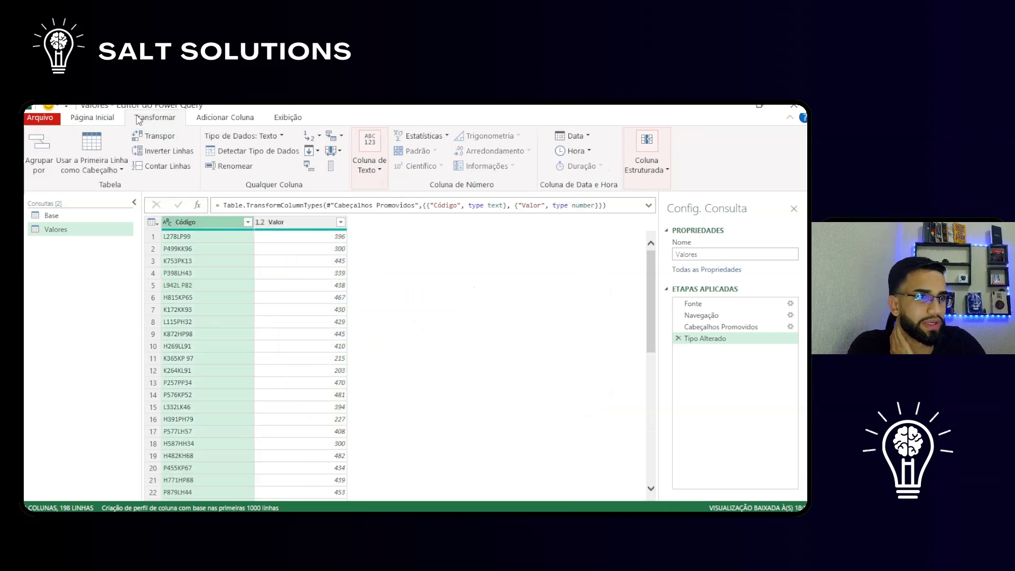
{"action": "left_click", "coordinate": [386, 165]}
{"action": "left_click", "coordinate": [405, 227]}
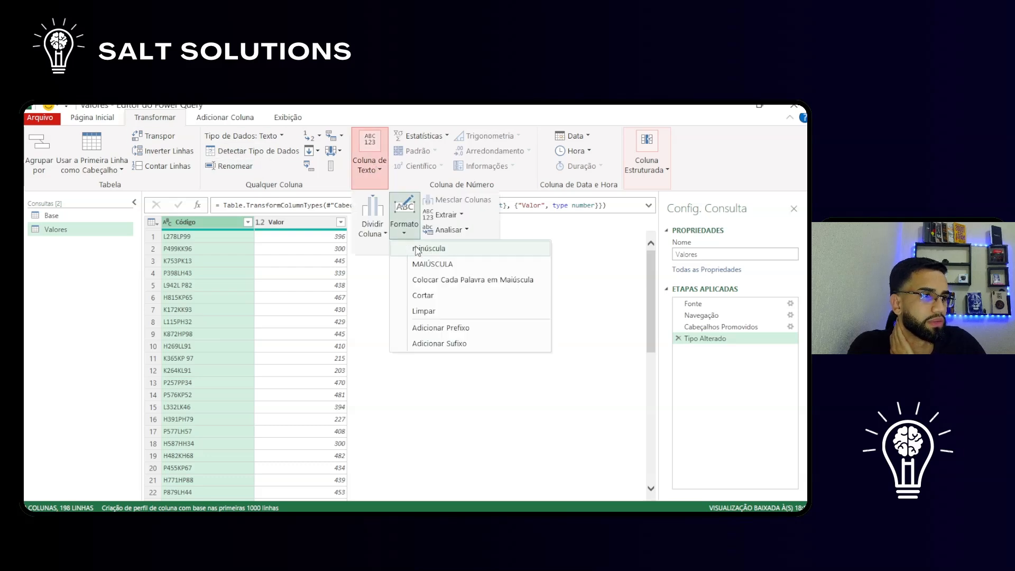
{"action": "left_click", "coordinate": [443, 295]}
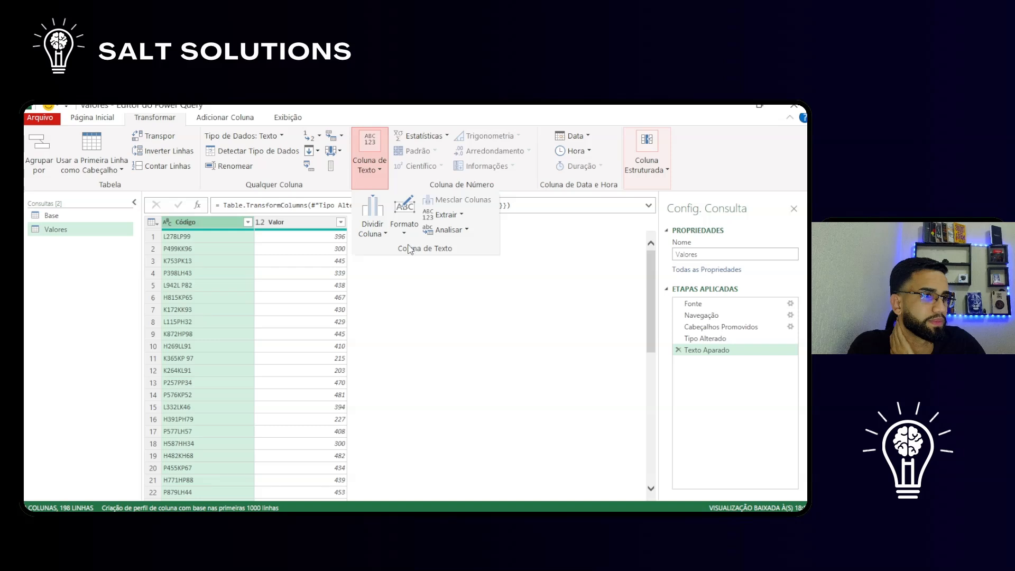
{"action": "left_click", "coordinate": [405, 227]}
{"action": "left_click", "coordinate": [423, 312]}
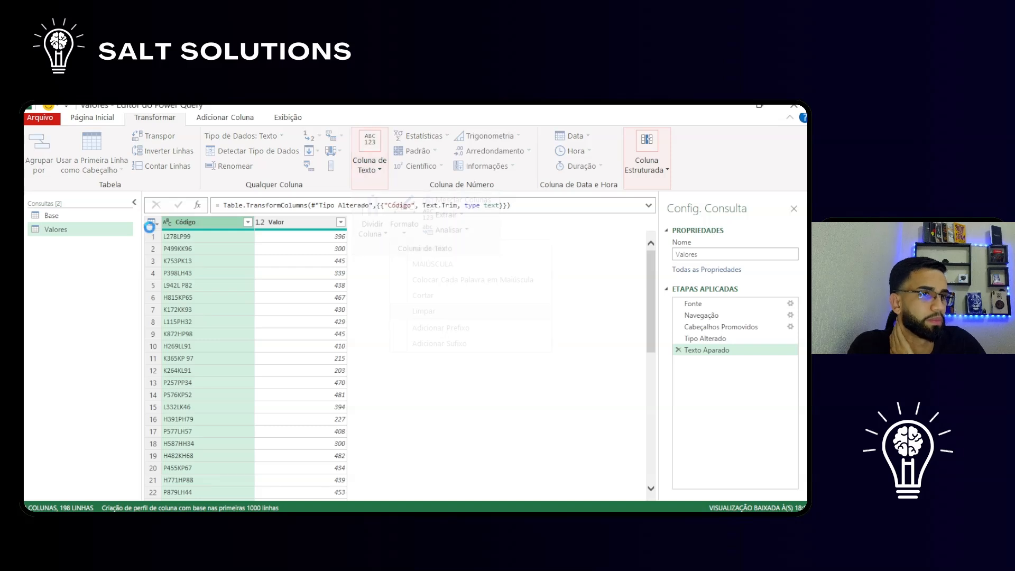
Rename the Base query as _fEstoque
{"action": "left_click", "coordinate": [101, 215]}
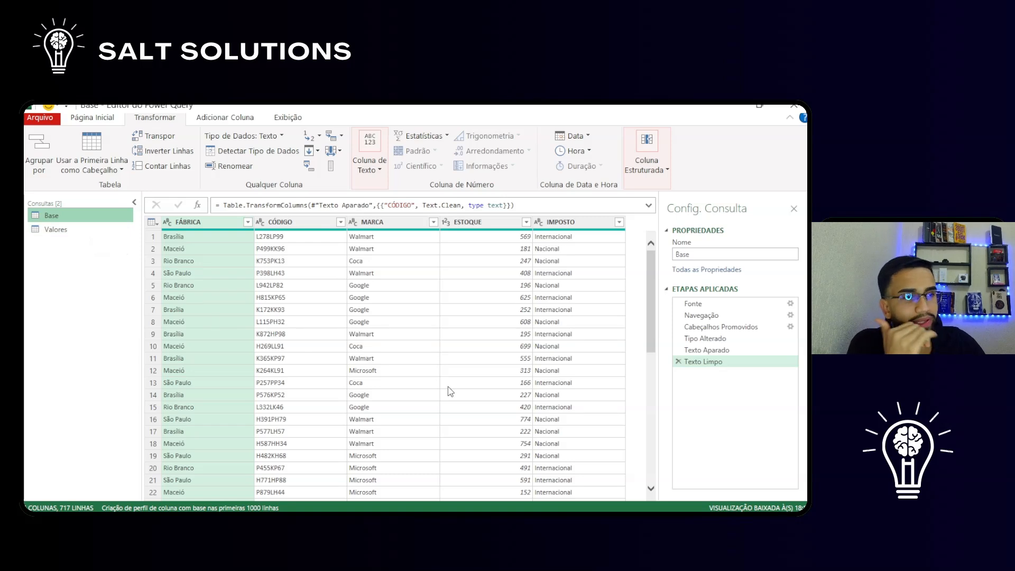
{"action": "key", "text": "F2"}
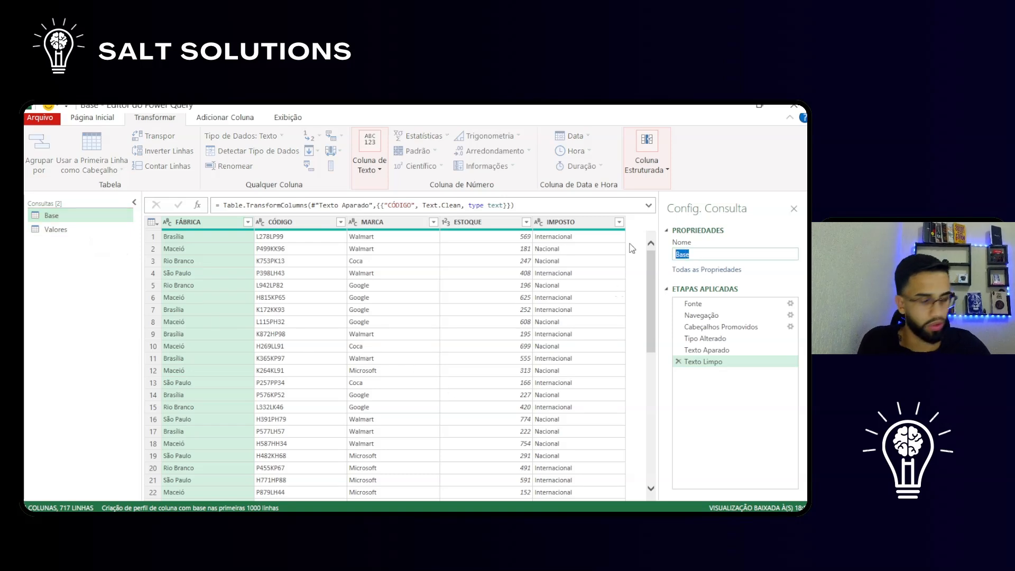
{"action": "key", "text": "BackSpace"}
{"action": "type", "text": "_f"}
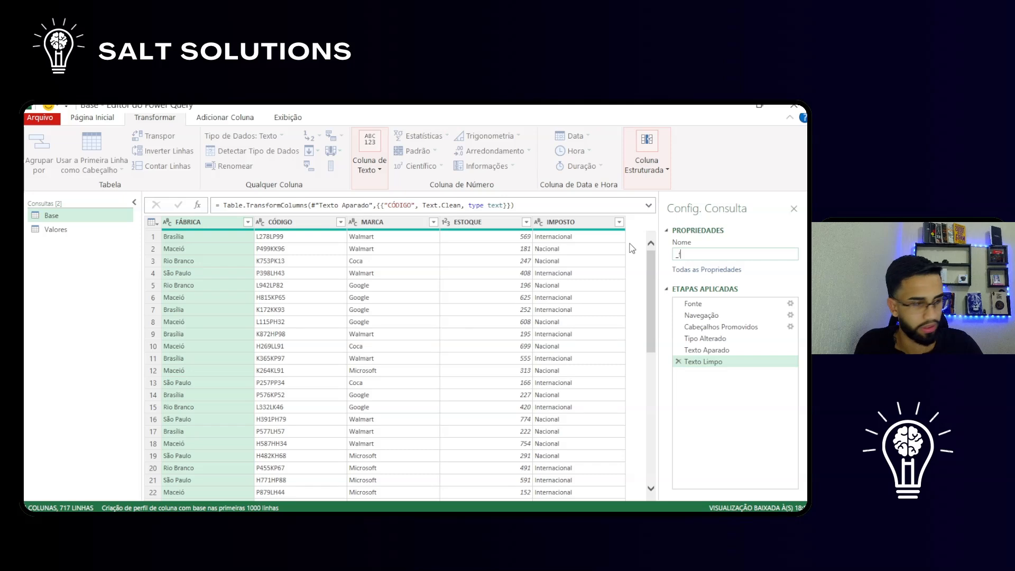
{"action": "type", "text": "Estoq"}
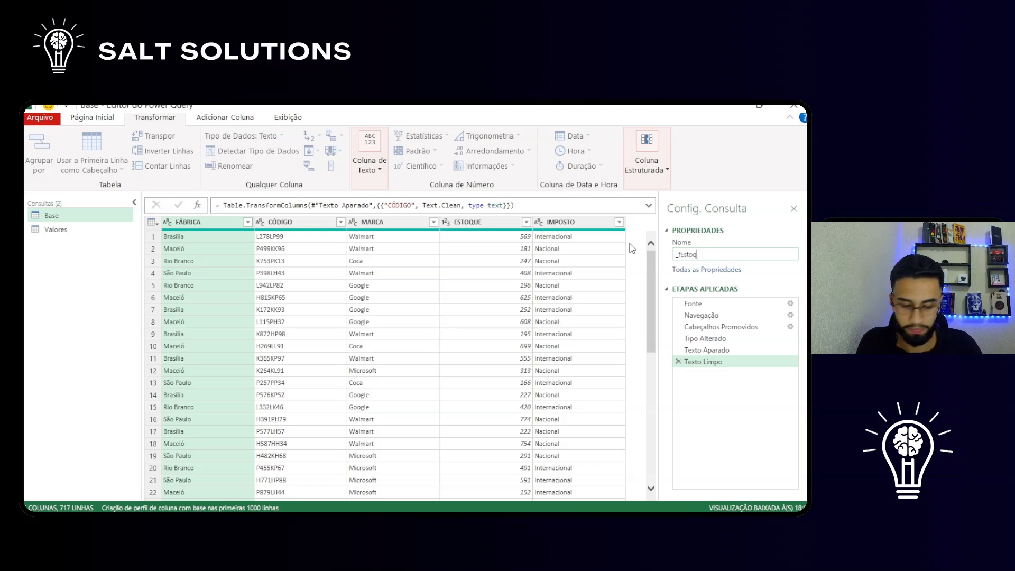
{"action": "type", "text": "ue"}
{"action": "key", "text": "Return"}
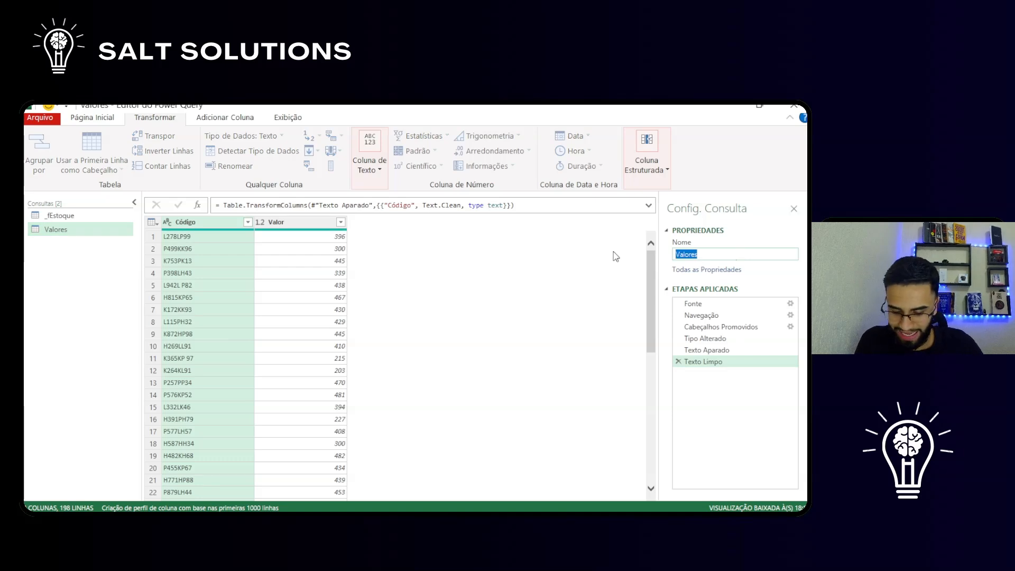
Rename the Valores query as _dValoresMateriais
{"action": "type", "text": "_d"}
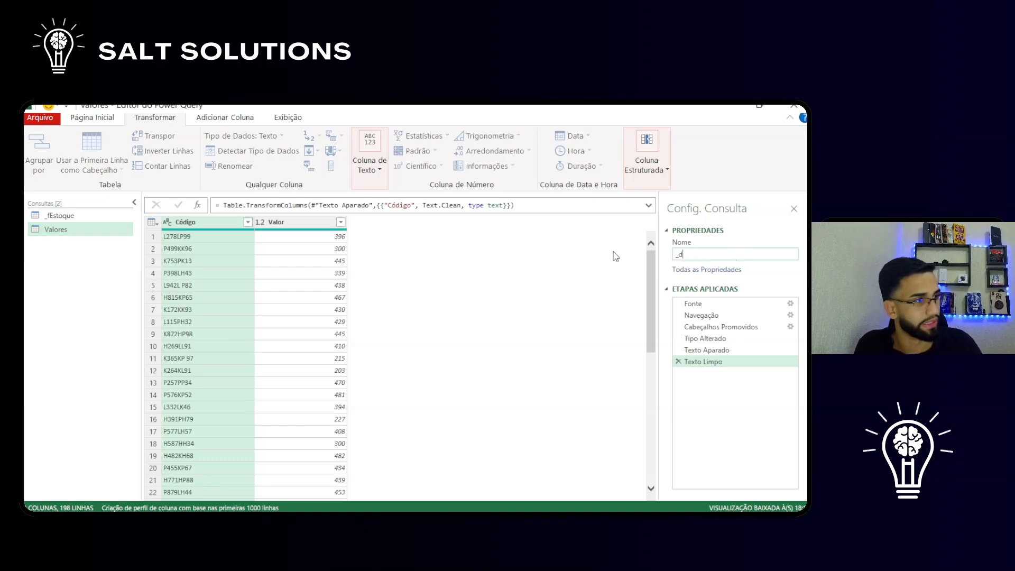
{"action": "type", "text": "Valor"}
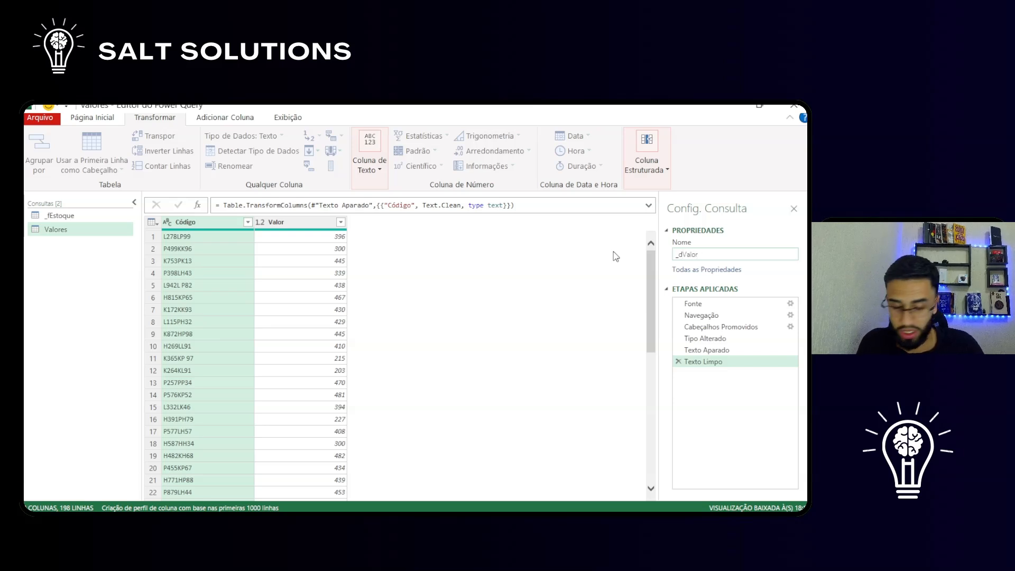
{"action": "type", "text": "esMateriais"}
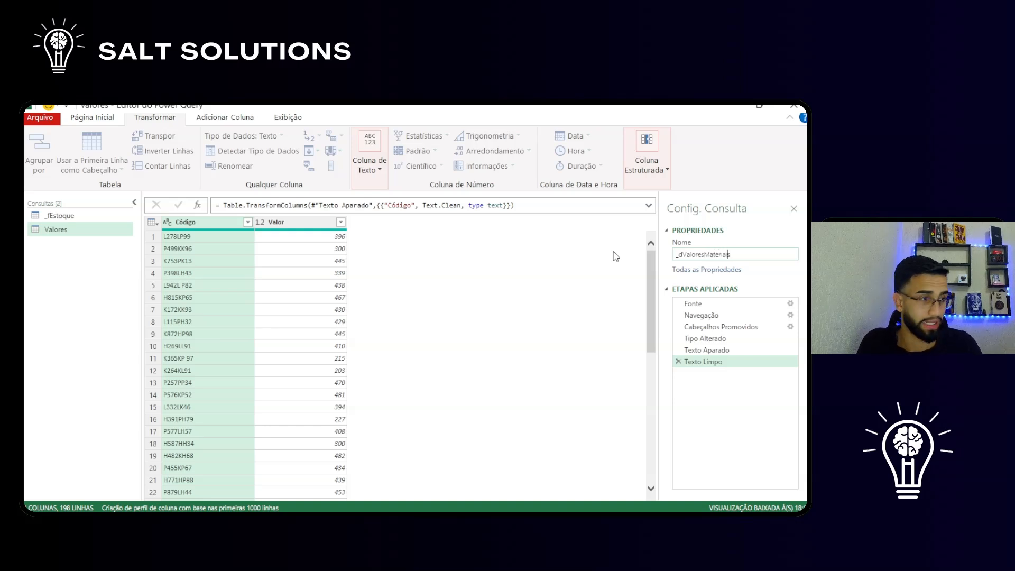
{"action": "key", "text": "Return"}
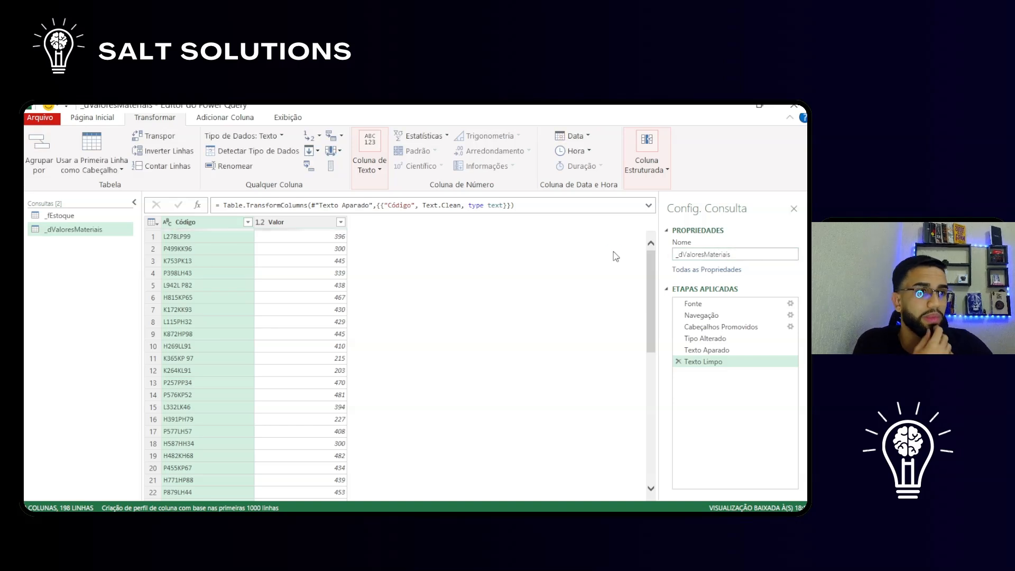
Start merging the _fEstoque query with _dValoresMateriais as a new query
{"action": "left_click", "coordinate": [68, 217]}
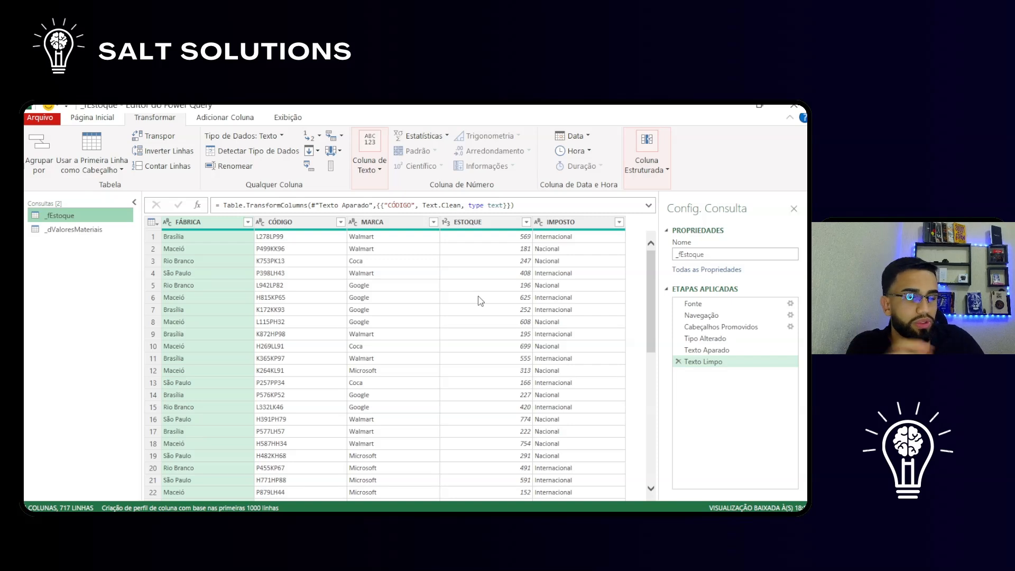
{"action": "left_click", "coordinate": [92, 117]}
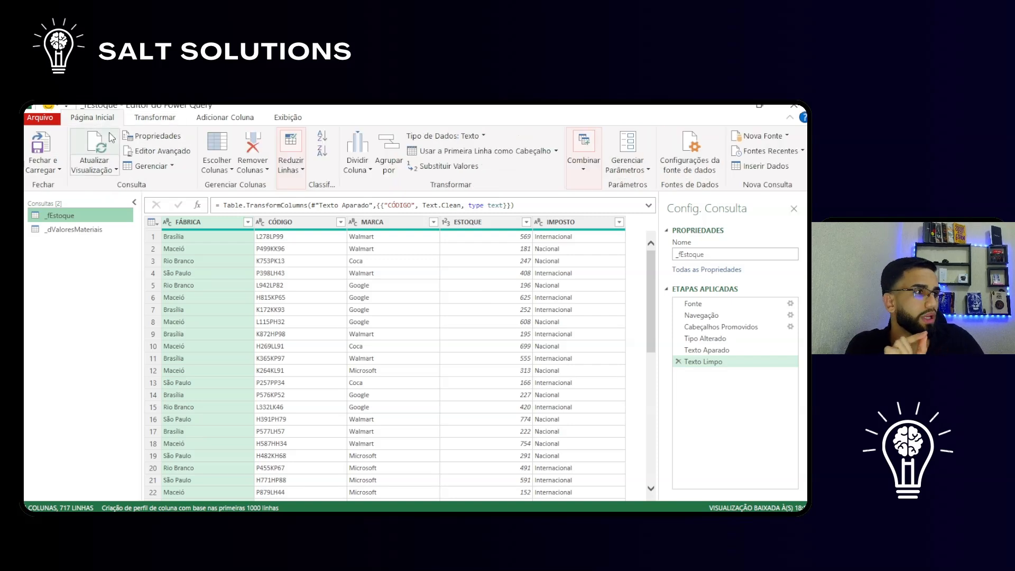
{"action": "left_click", "coordinate": [584, 175]}
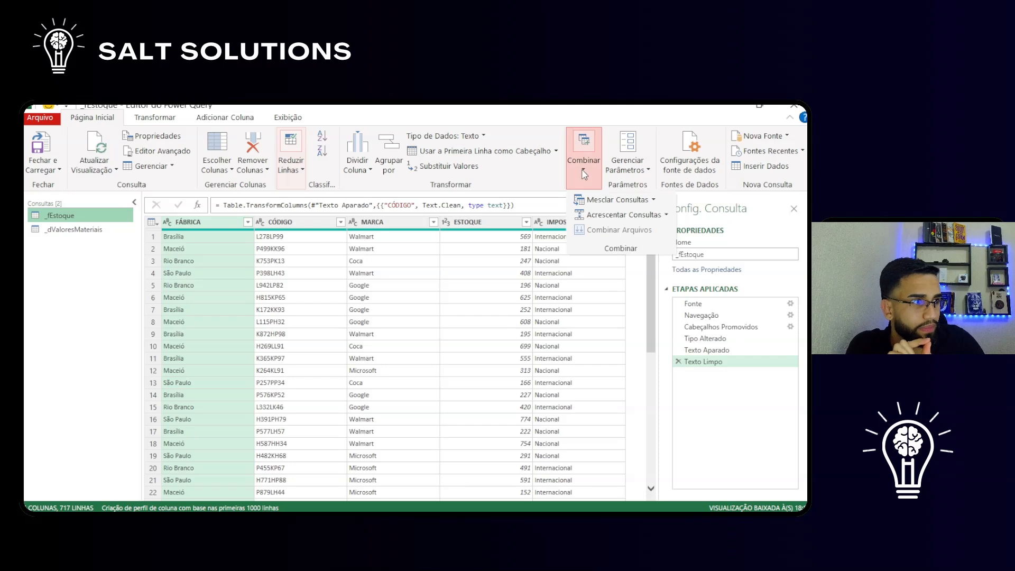
{"action": "mouse_move", "coordinate": [656, 204]}
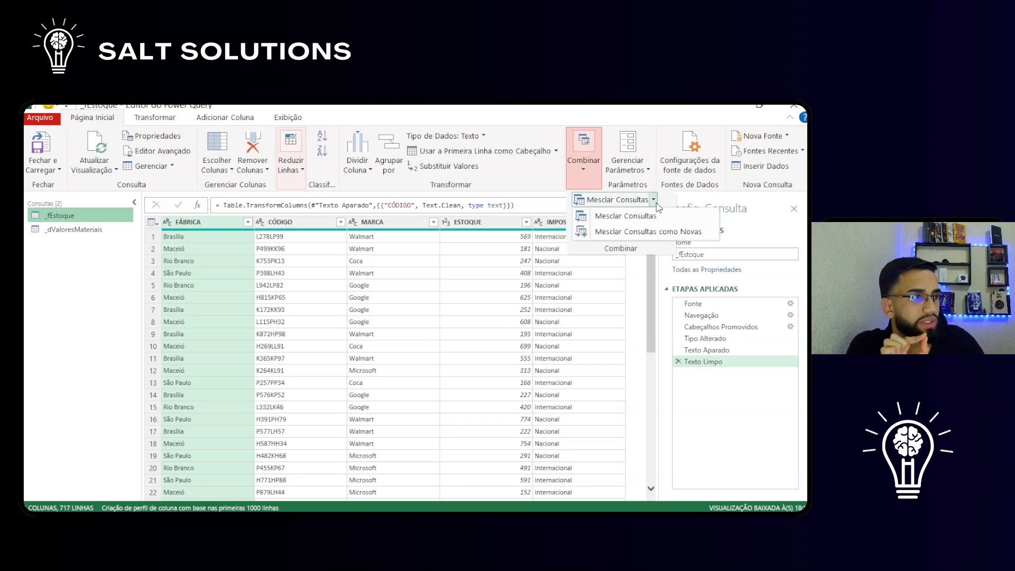
{"action": "left_click", "coordinate": [680, 233]}
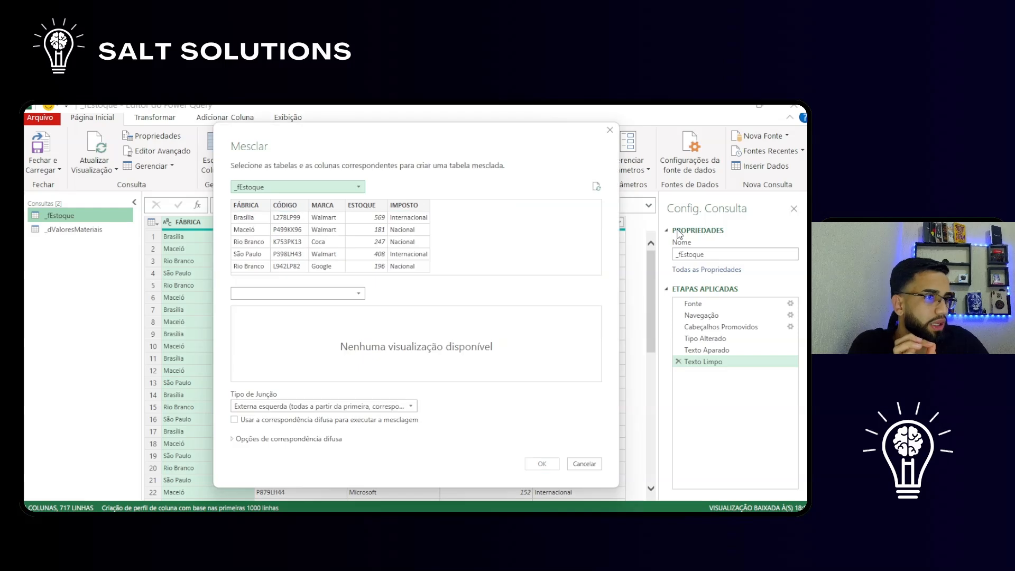
{"action": "left_click", "coordinate": [320, 293]}
{"action": "left_click", "coordinate": [297, 308]}
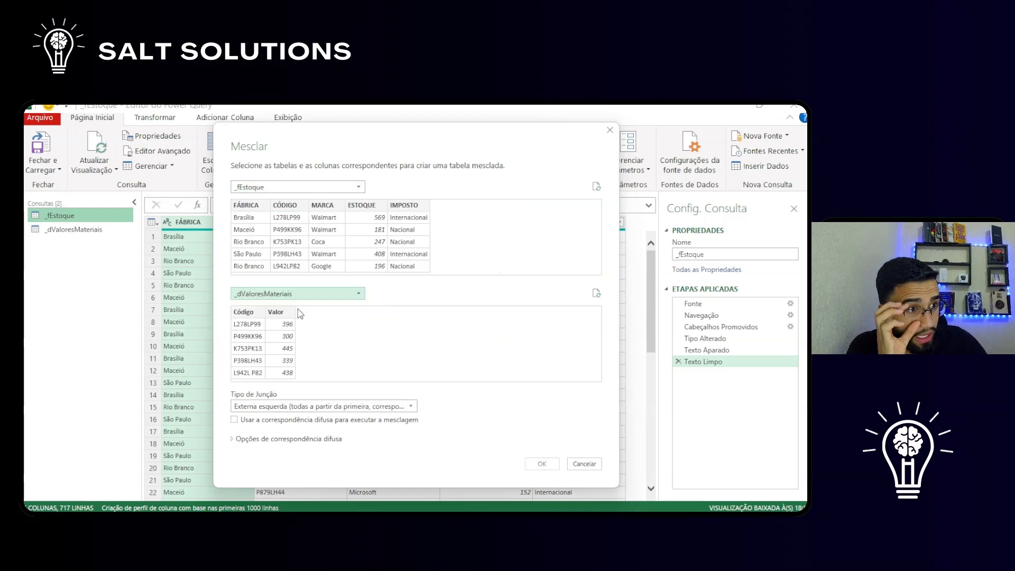
Match CÓDIGO in _fEstoque with Código in _dValoresMateriais and create the merge with the Anti esquerda join
{"action": "left_click", "coordinate": [292, 207]}
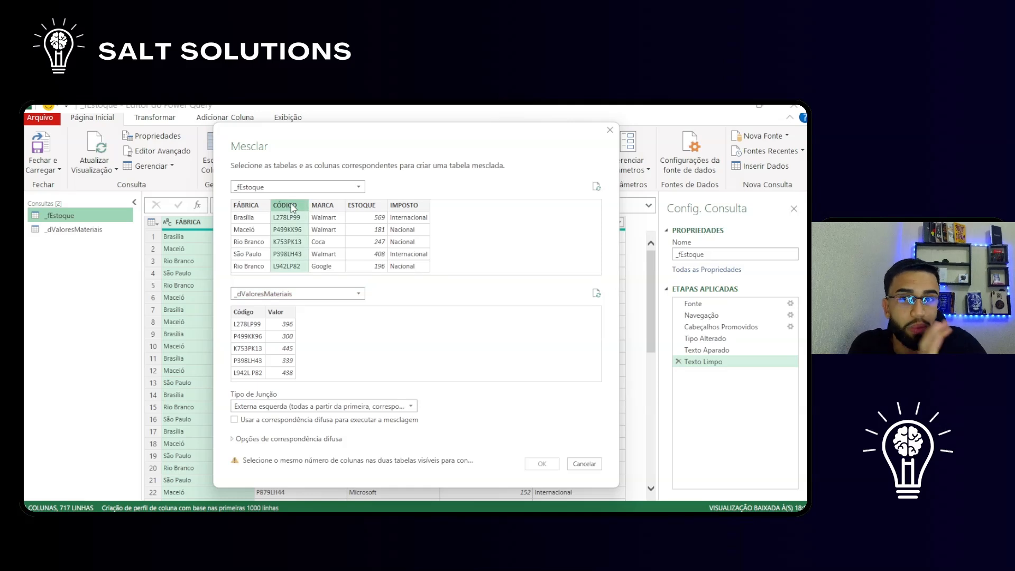
{"action": "left_click", "coordinate": [251, 315]}
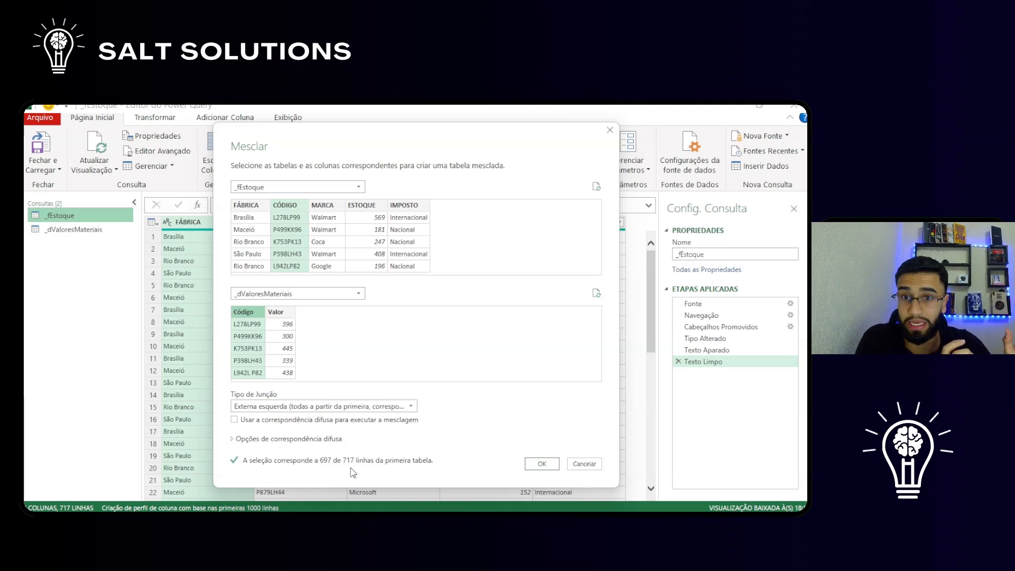
{"action": "left_click", "coordinate": [271, 405]}
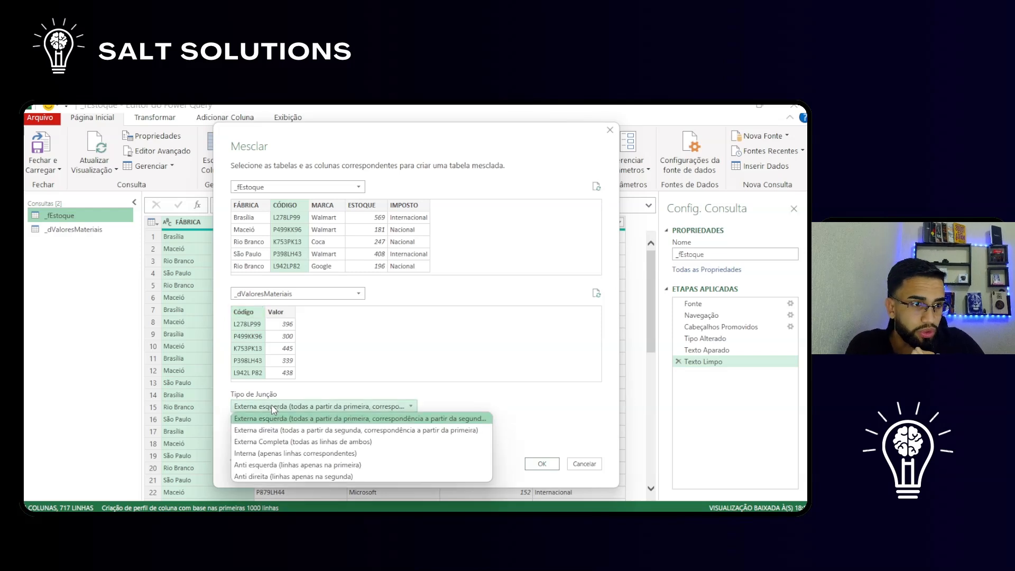
{"action": "left_click", "coordinate": [278, 465]}
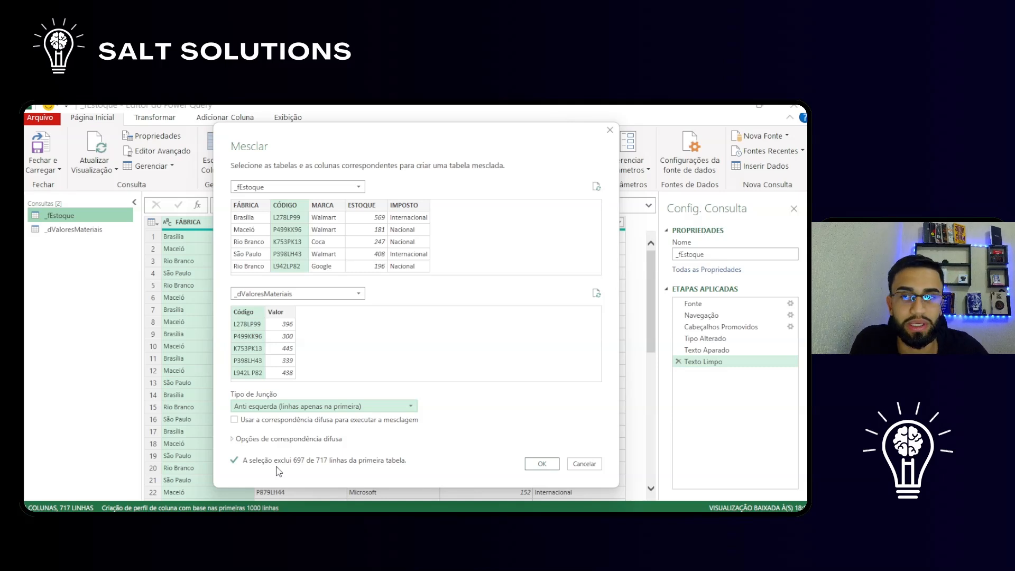
{"action": "left_click", "coordinate": [548, 464]}
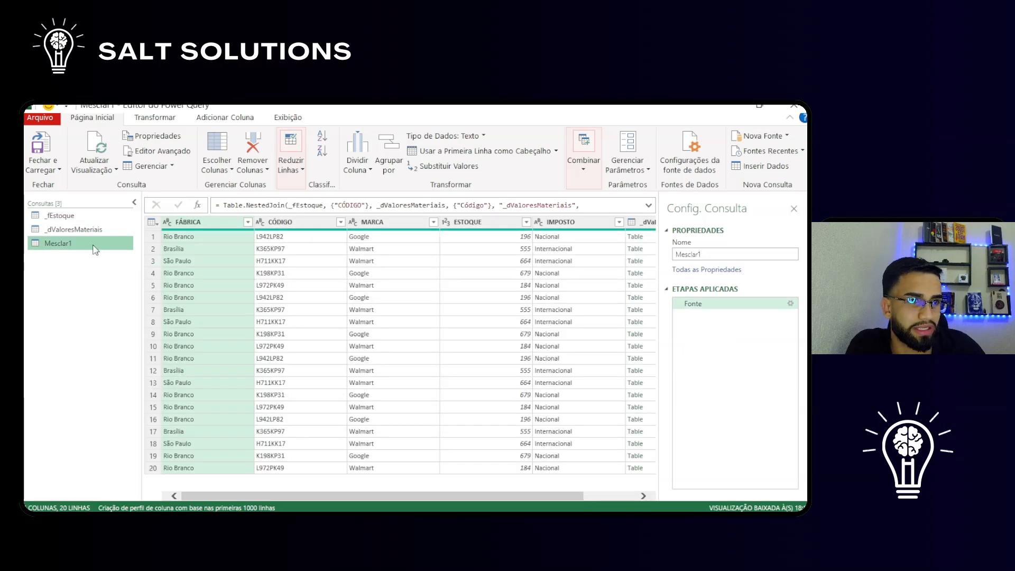
Inspect the first code in the merged query's CÓDIGO column and view the _fEstoque query
{"action": "left_click", "coordinate": [277, 239]}
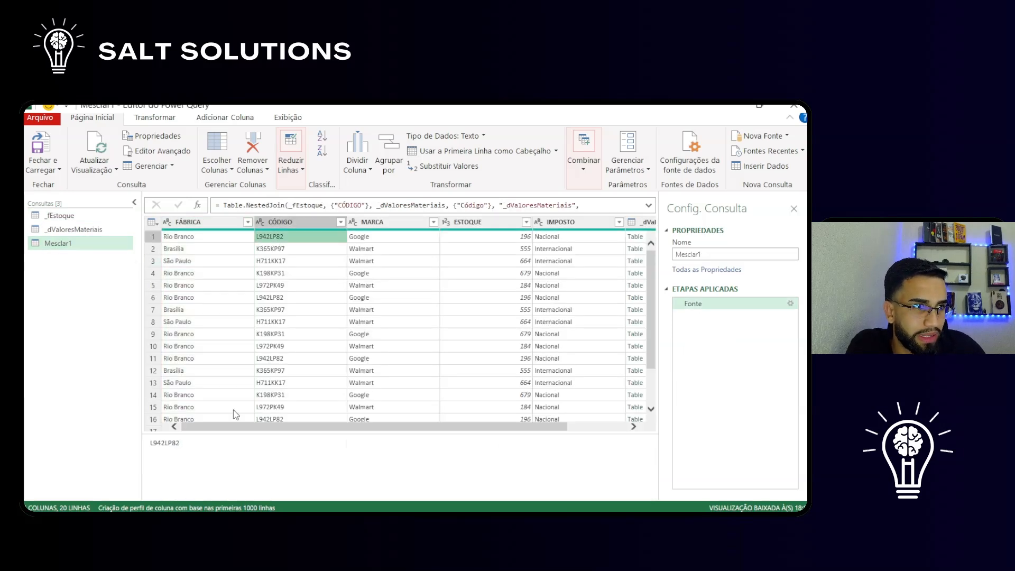
{"action": "left_click_drag", "start_coordinate": [217, 444], "coordinate": [133, 443]}
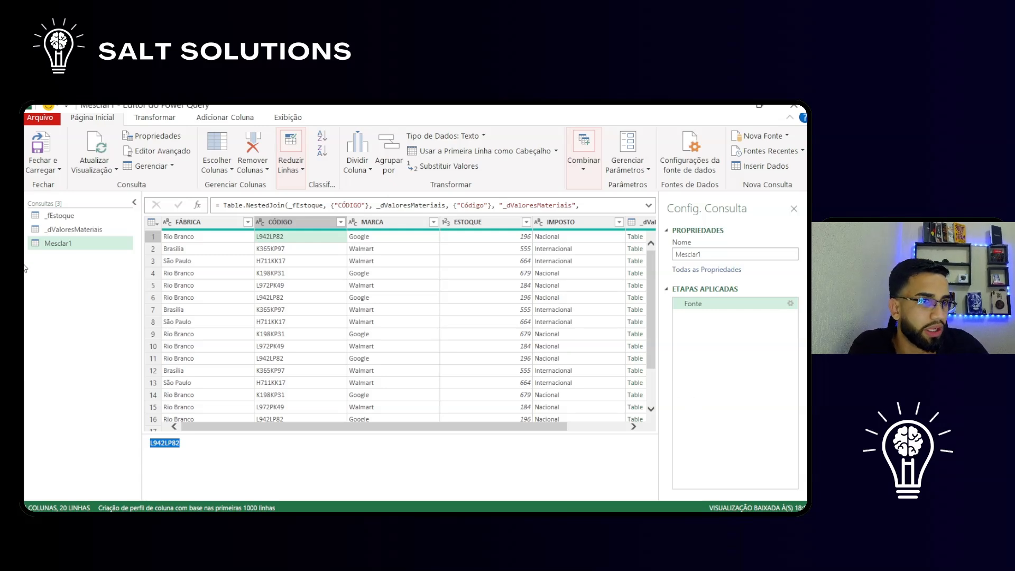
{"action": "left_click", "coordinate": [51, 246]}
{"action": "left_click", "coordinate": [60, 216]}
Delete the Mesclar1 query
{"action": "left_click", "coordinate": [63, 249]}
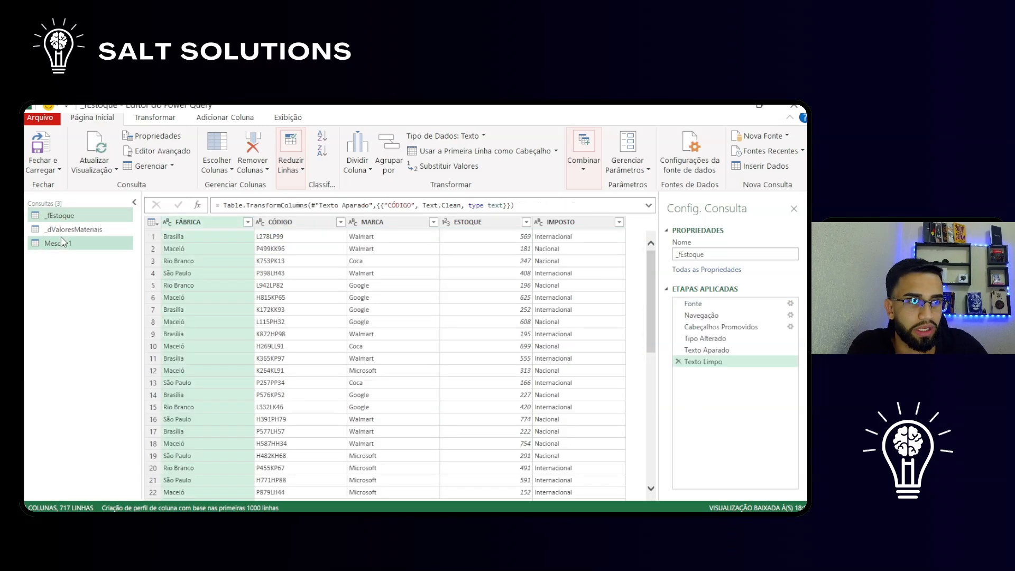
{"action": "right_click", "coordinate": [63, 249]}
{"action": "left_click", "coordinate": [137, 297]}
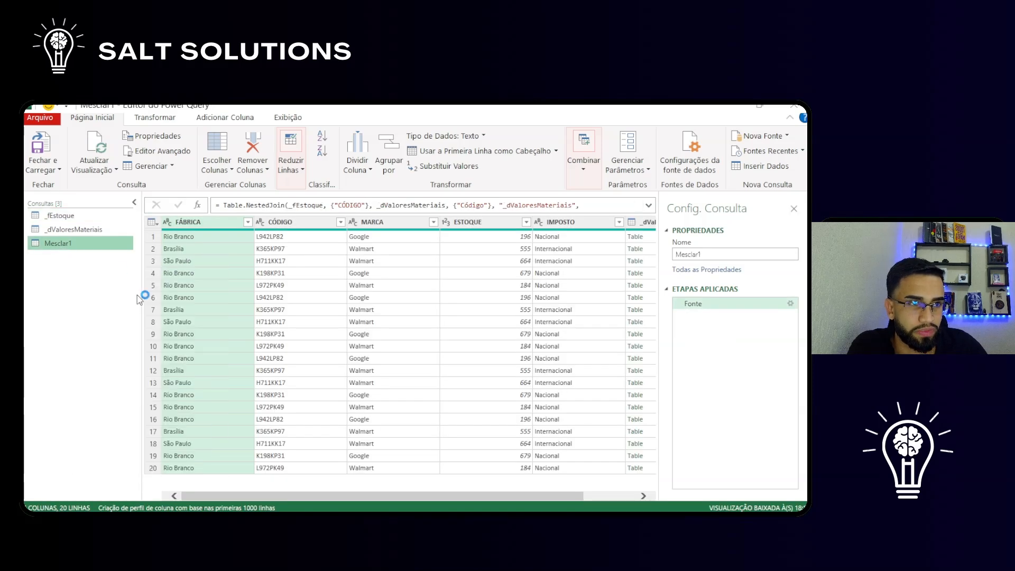
{"action": "left_click", "coordinate": [475, 329]}
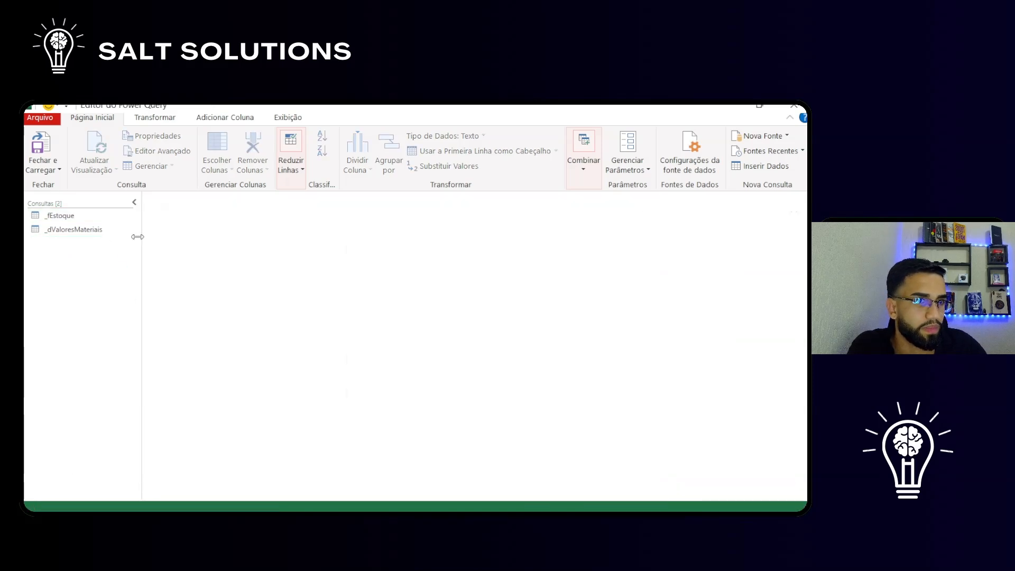
Start merging the _dValoresMateriais query with _fEstoque as a new query
{"action": "left_click", "coordinate": [92, 232]}
{"action": "left_click", "coordinate": [589, 165]}
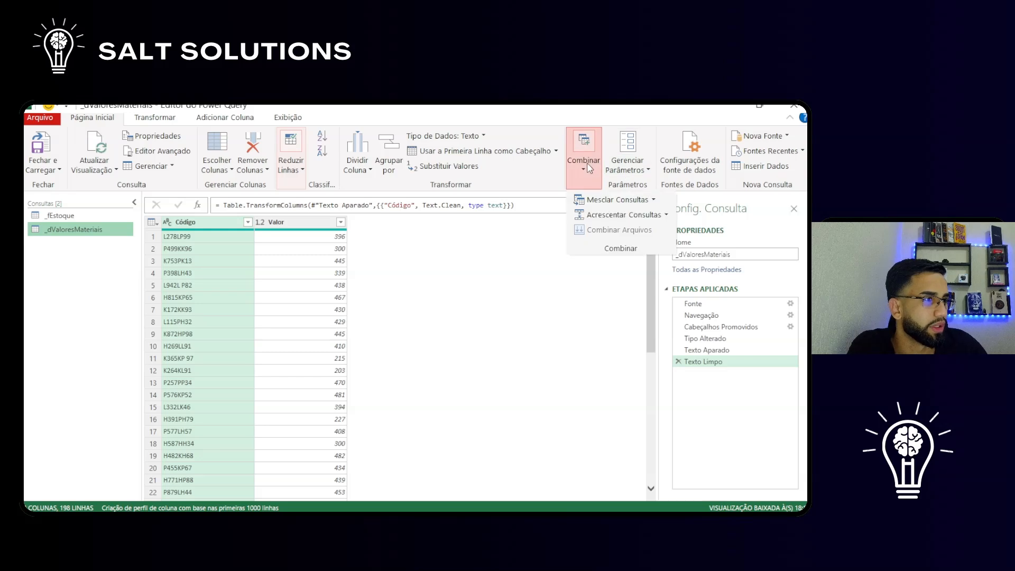
{"action": "left_click", "coordinate": [654, 200]}
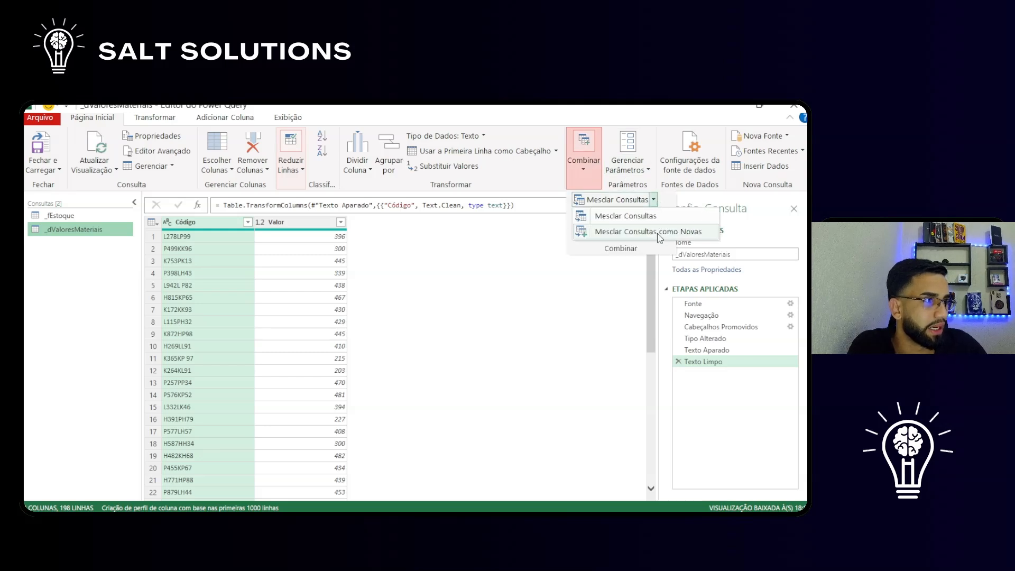
{"action": "left_click", "coordinate": [660, 232]}
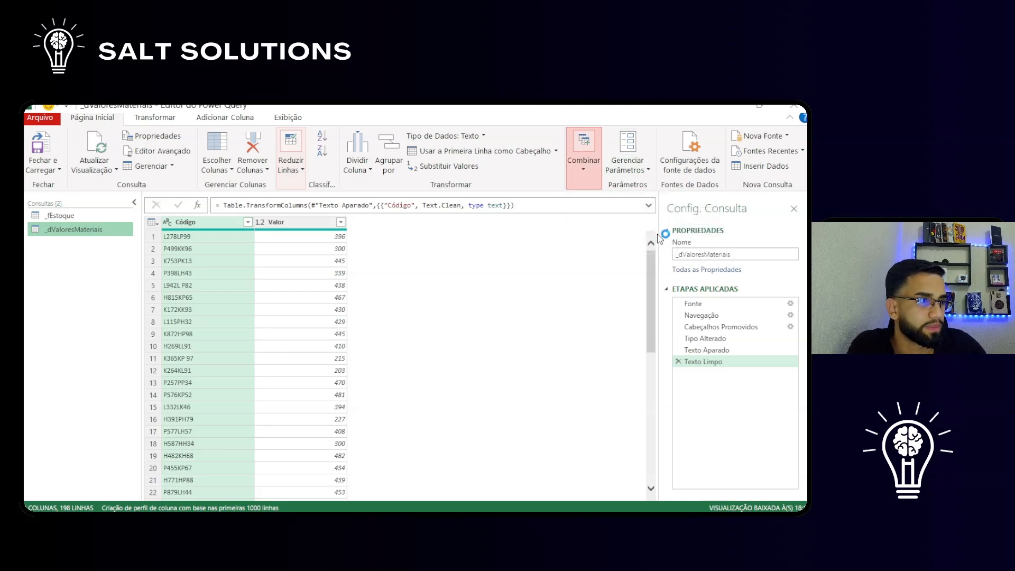
{"action": "left_click", "coordinate": [291, 294]}
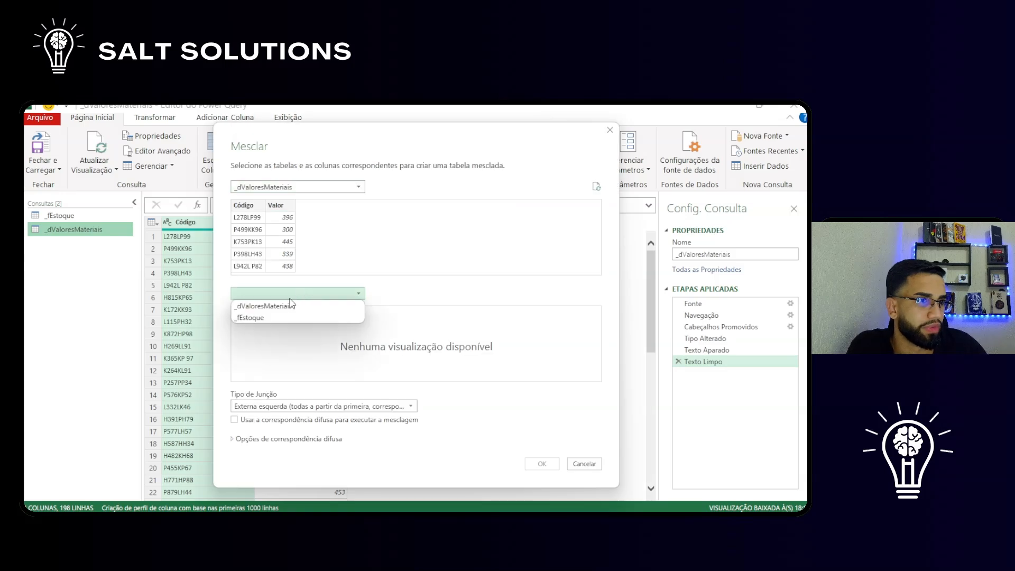
{"action": "left_click", "coordinate": [274, 318]}
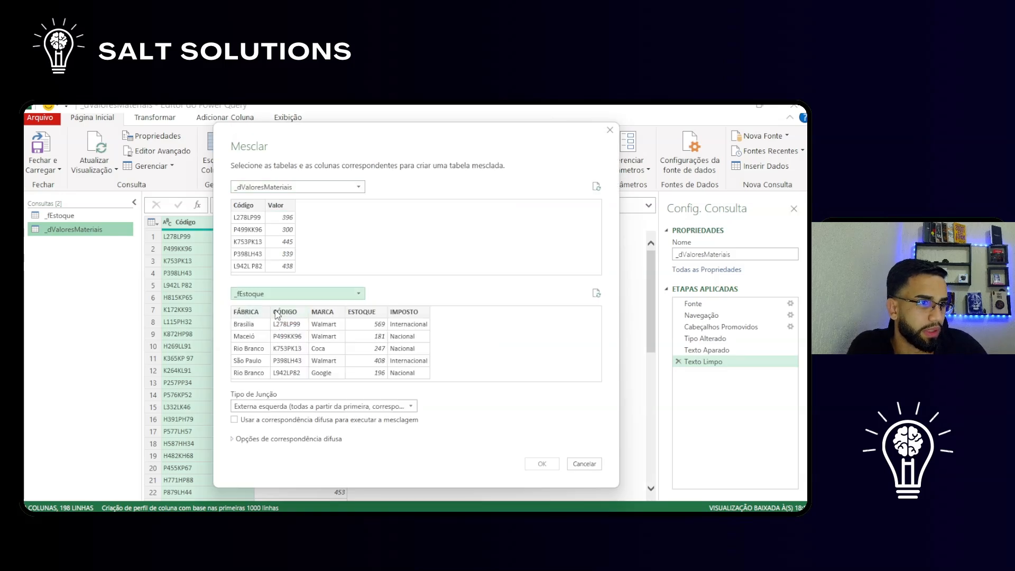
Match Código in _dValoresMateriais with CÓDIGO in _fEstoque and create the merge with the Anti esquerda join
{"action": "left_click", "coordinate": [277, 313]}
{"action": "left_click", "coordinate": [251, 206]}
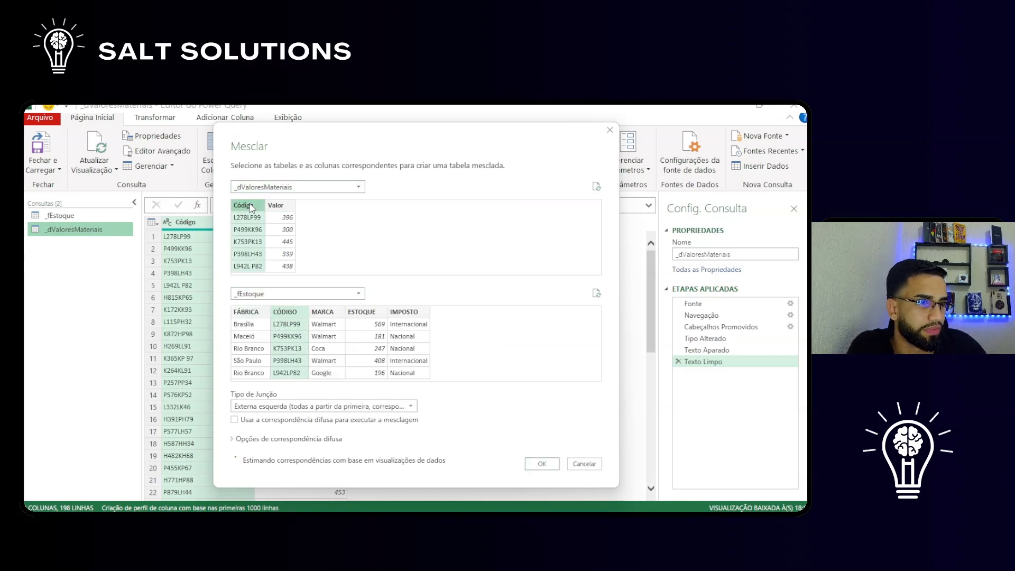
{"action": "left_click", "coordinate": [297, 409]}
{"action": "left_click", "coordinate": [296, 408]}
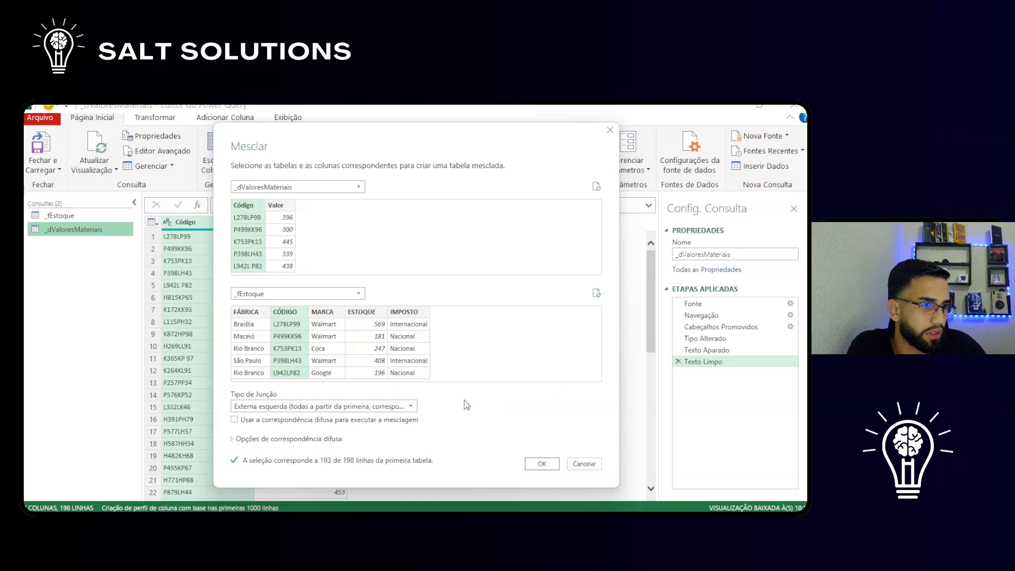
{"action": "left_click", "coordinate": [389, 405]}
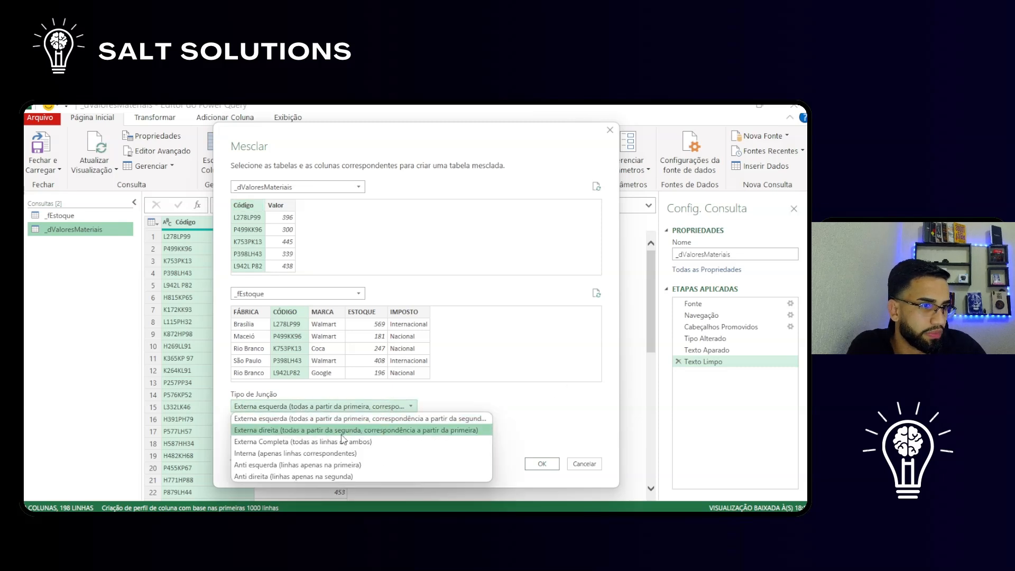
{"action": "left_click", "coordinate": [389, 465]}
{"action": "left_click", "coordinate": [540, 465]}
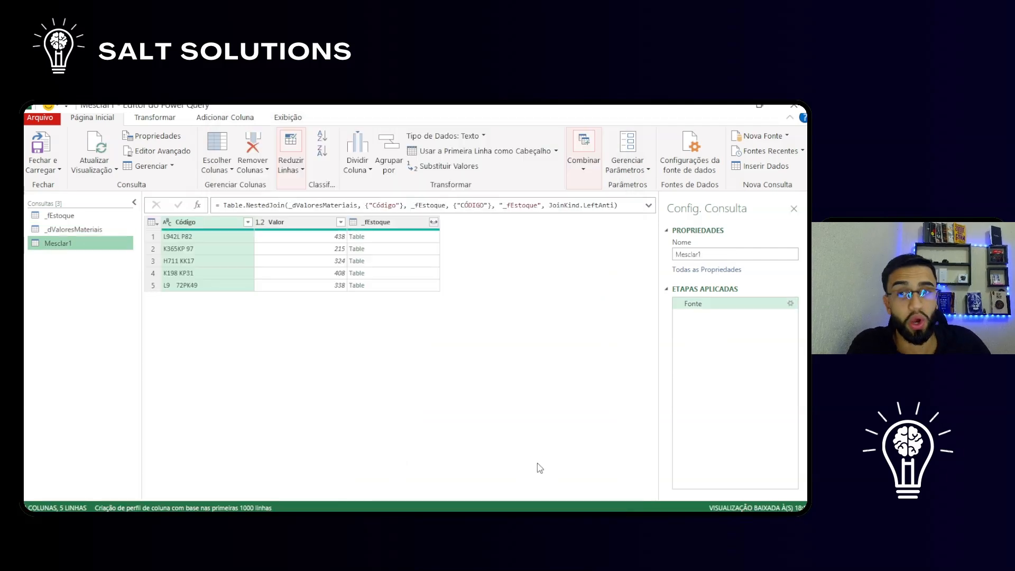
Examine how the unmatched codes are written in the merged query's Código column
{"action": "left_click", "coordinate": [179, 287]}
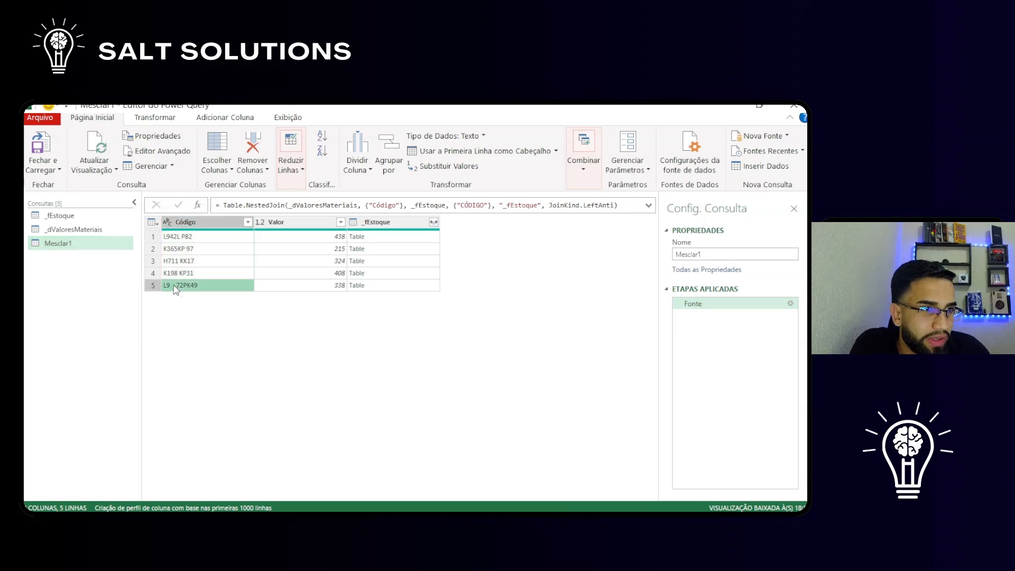
{"action": "left_click", "coordinate": [184, 238]}
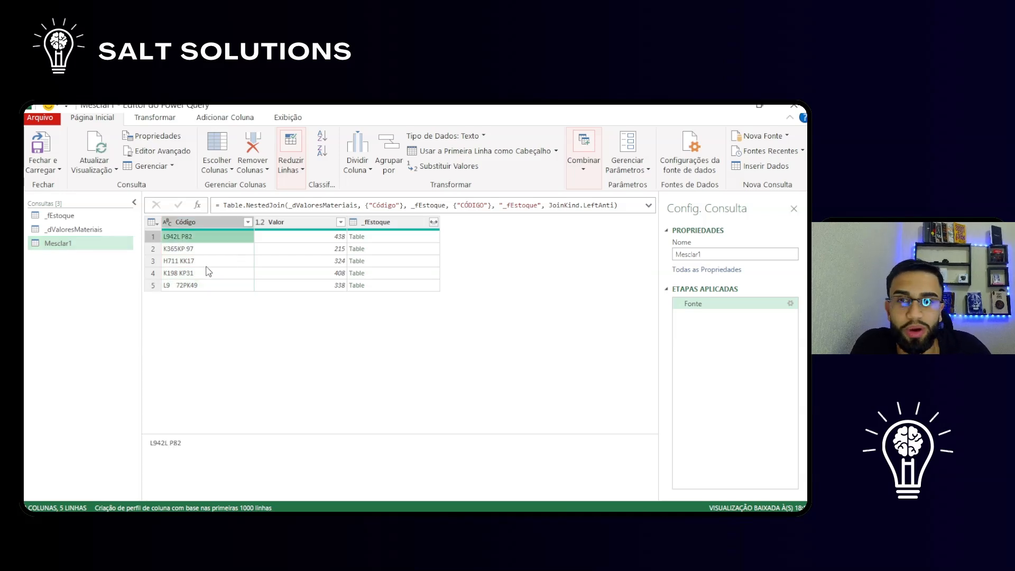
{"action": "left_click", "coordinate": [214, 286]}
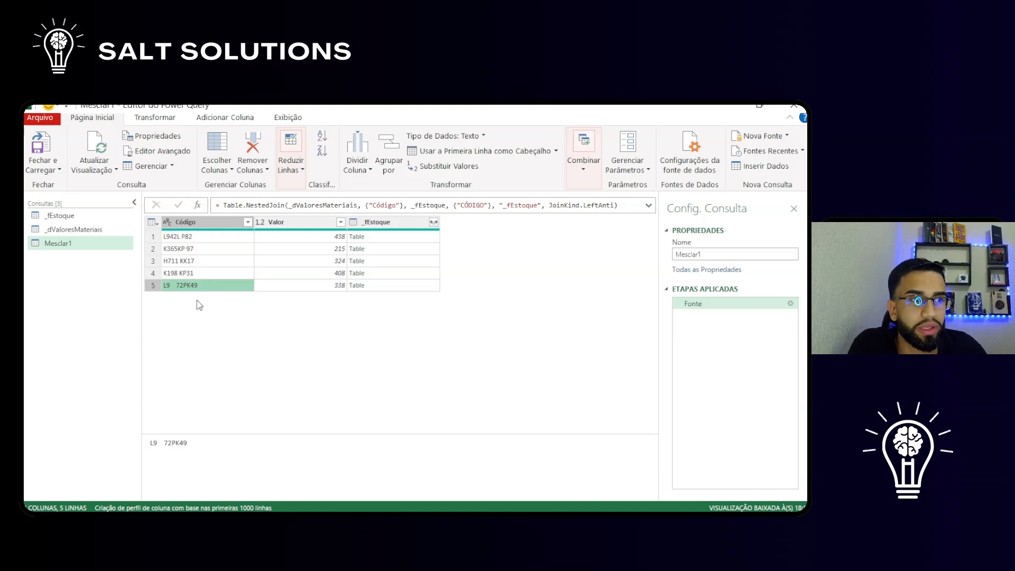
{"action": "left_click", "coordinate": [193, 261]}
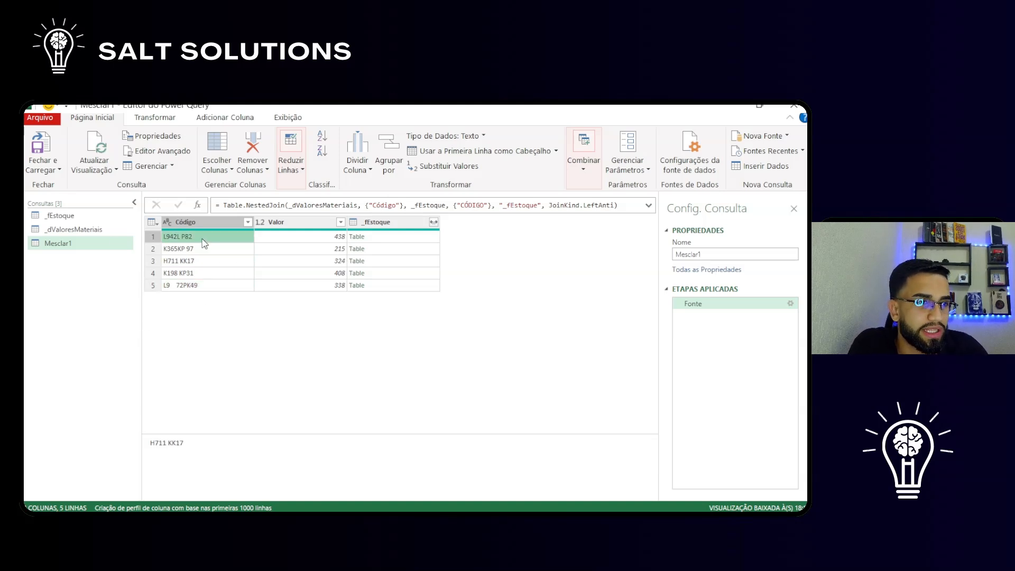
Replace every space with nothing in the _dValoresMateriais query's Código column
{"action": "left_click", "coordinate": [84, 230]}
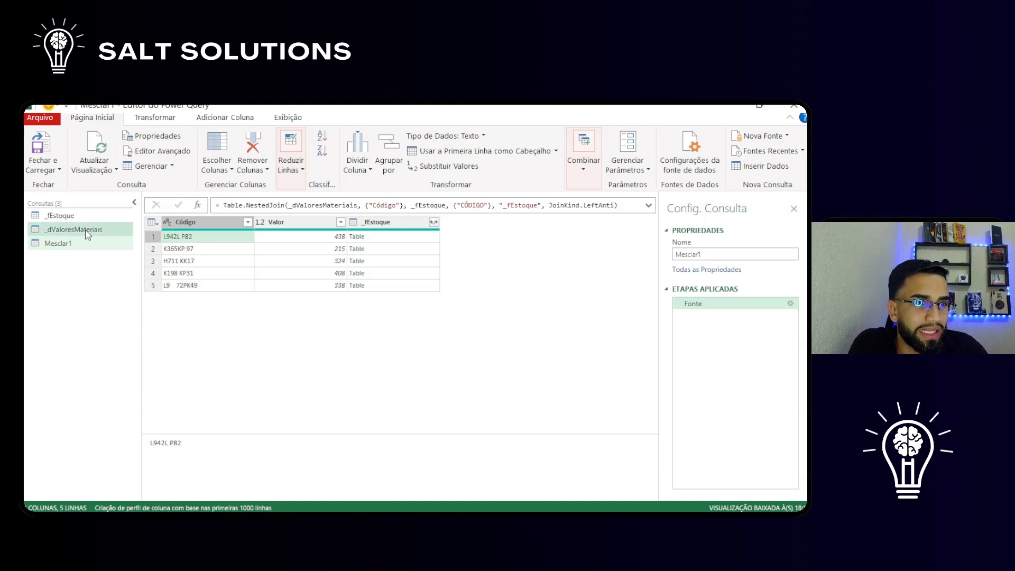
{"action": "right_click", "coordinate": [220, 226]}
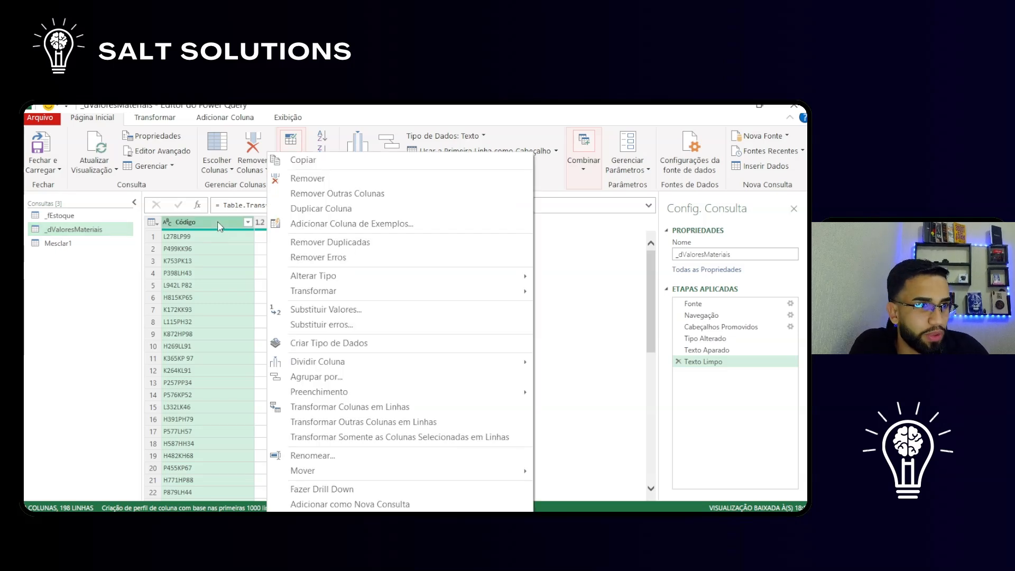
{"action": "left_click", "coordinate": [405, 308]}
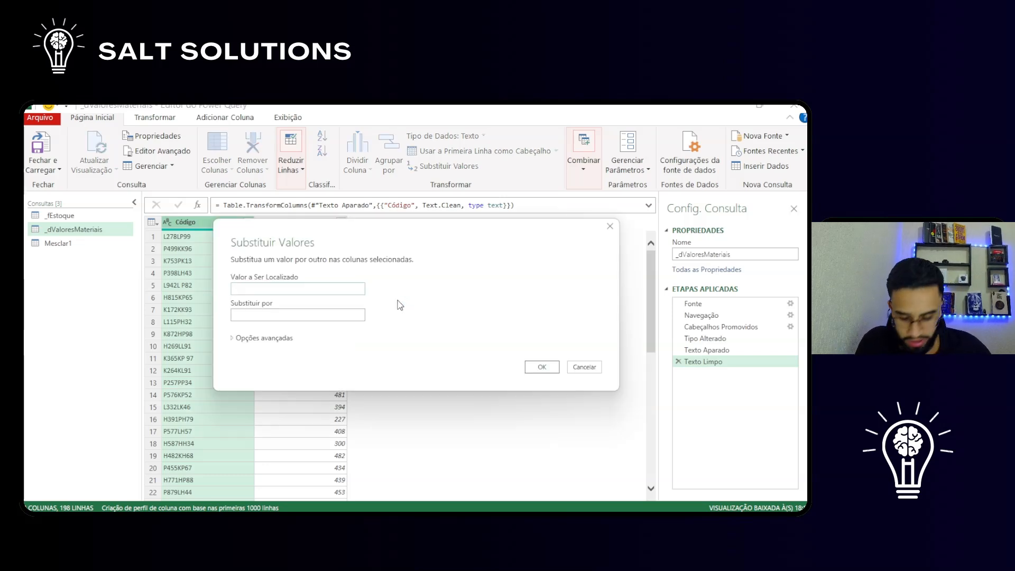
{"action": "left_click", "coordinate": [541, 367]}
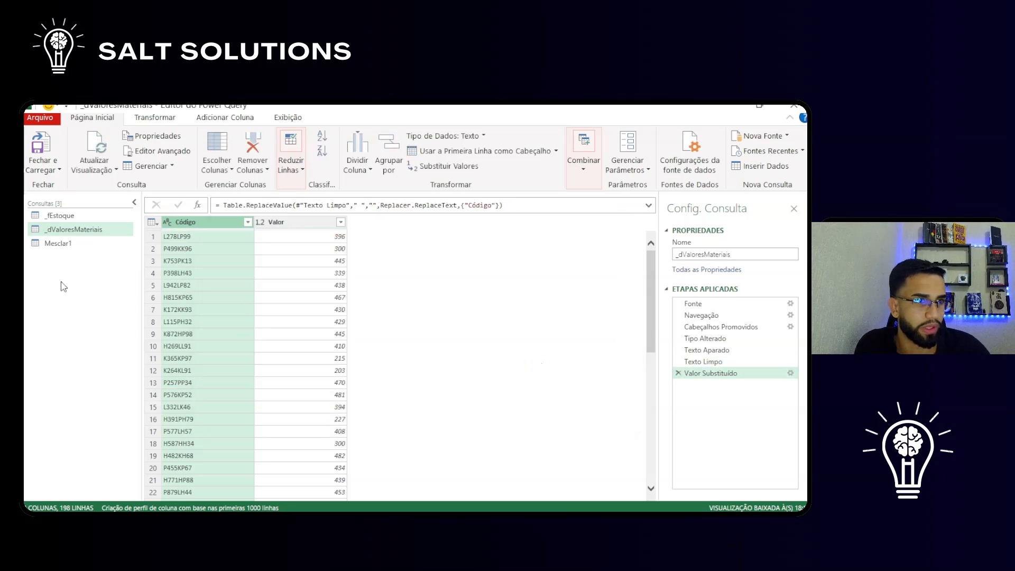
Recheck the match between Código in _dValoresMateriais and CÓDIGO in _fEstoque in the Mesclar1 query's merge settings
{"action": "left_click", "coordinate": [58, 243]}
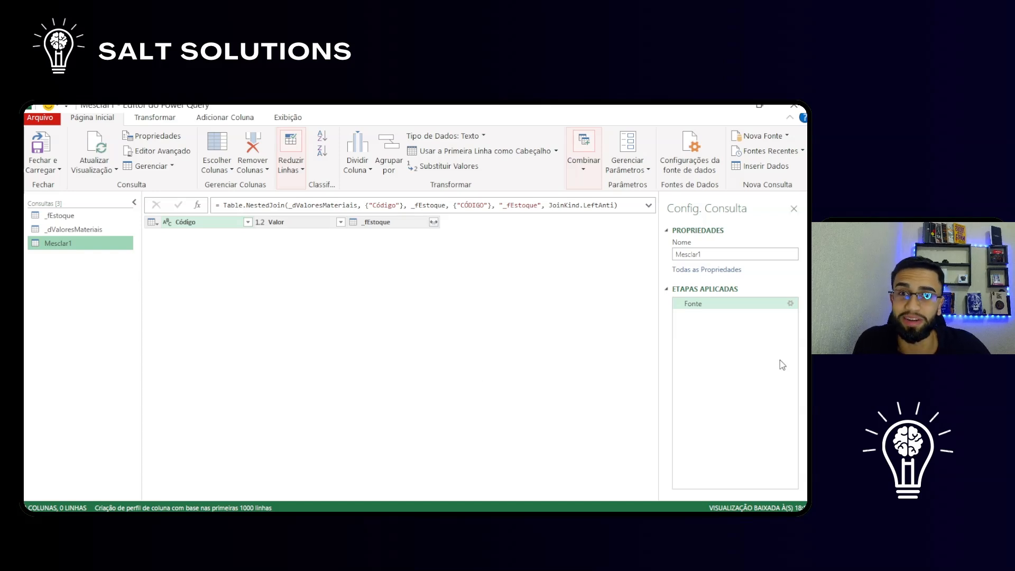
{"action": "left_click", "coordinate": [792, 305]}
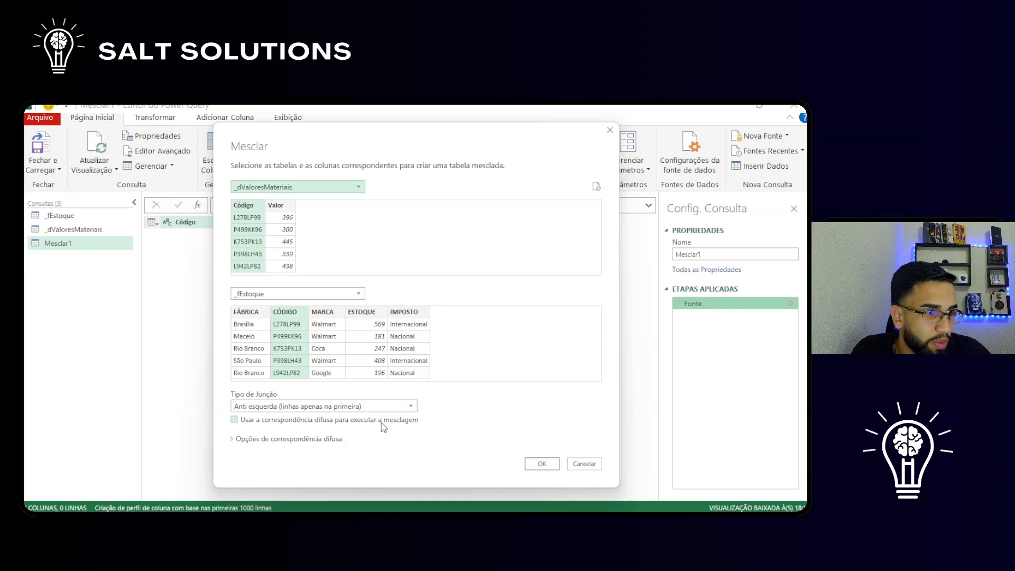
{"action": "left_click", "coordinate": [260, 316]}
{"action": "left_click", "coordinate": [285, 313]}
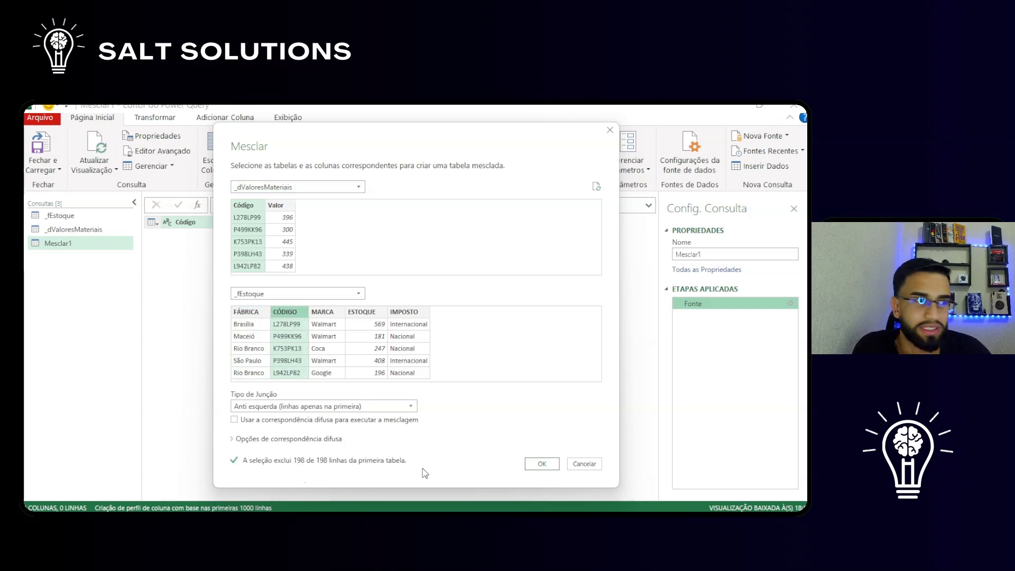
{"action": "left_click", "coordinate": [549, 463]}
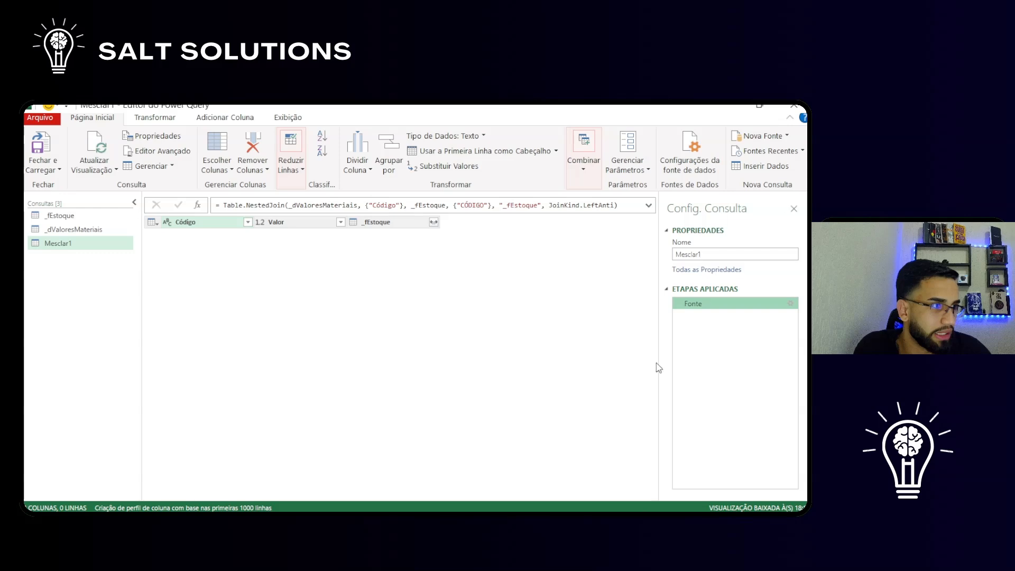
Delete the Mesclar1 query
{"action": "right_click", "coordinate": [63, 245]}
{"action": "left_click", "coordinate": [106, 301]}
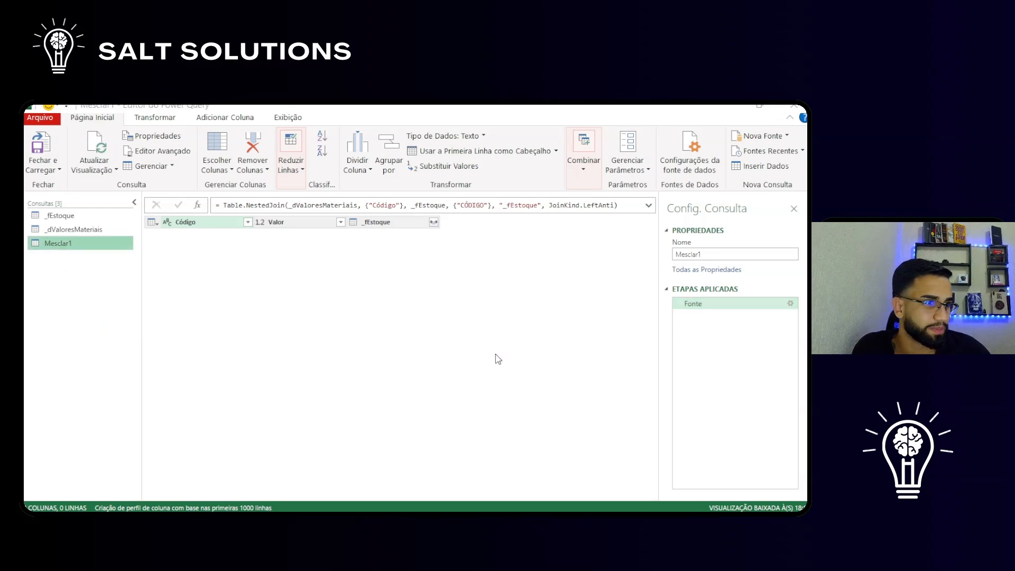
{"action": "left_click", "coordinate": [479, 331]}
Merge _fEstoque with _dValoresMateriais as a new query, matching CÓDIGO with Código and using the Externa esquerda join
{"action": "left_click", "coordinate": [79, 215]}
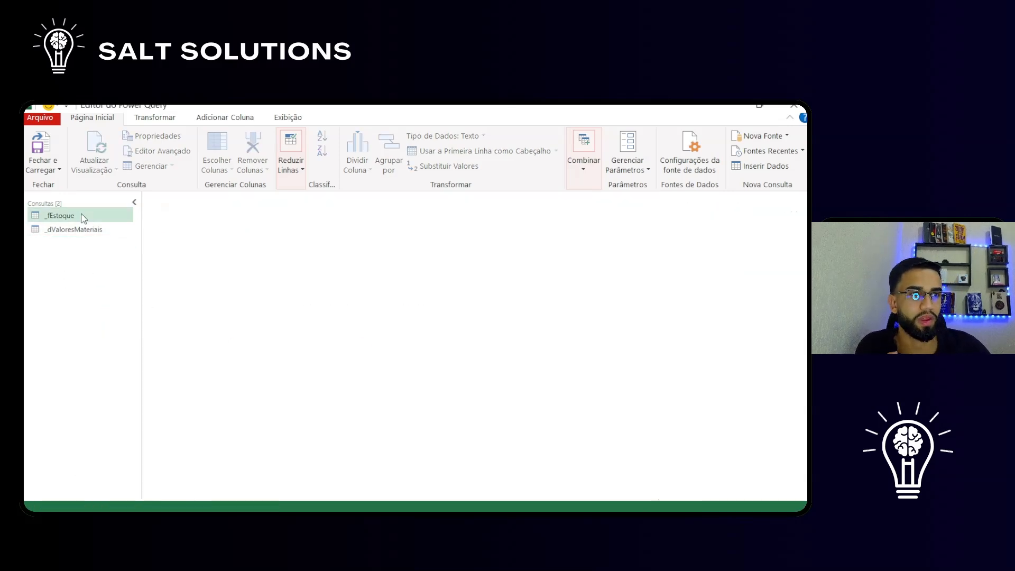
{"action": "left_click", "coordinate": [584, 169]}
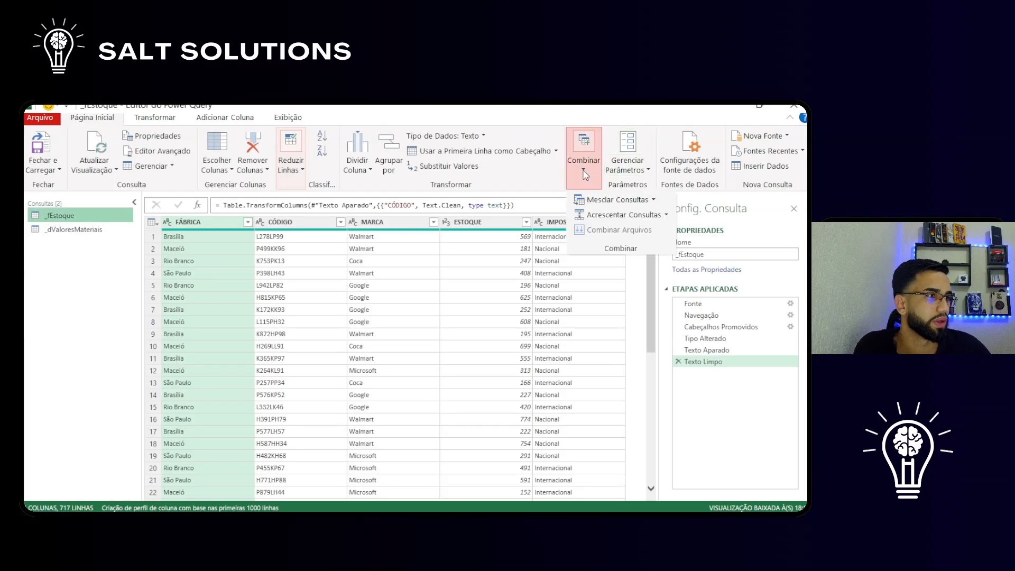
{"action": "left_click", "coordinate": [655, 201]}
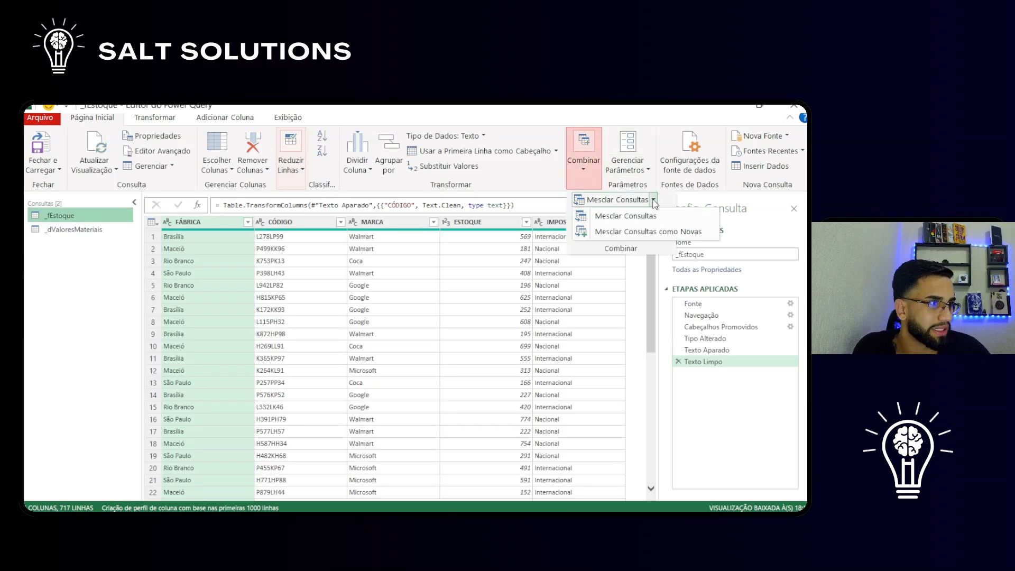
{"action": "left_click", "coordinate": [673, 230]}
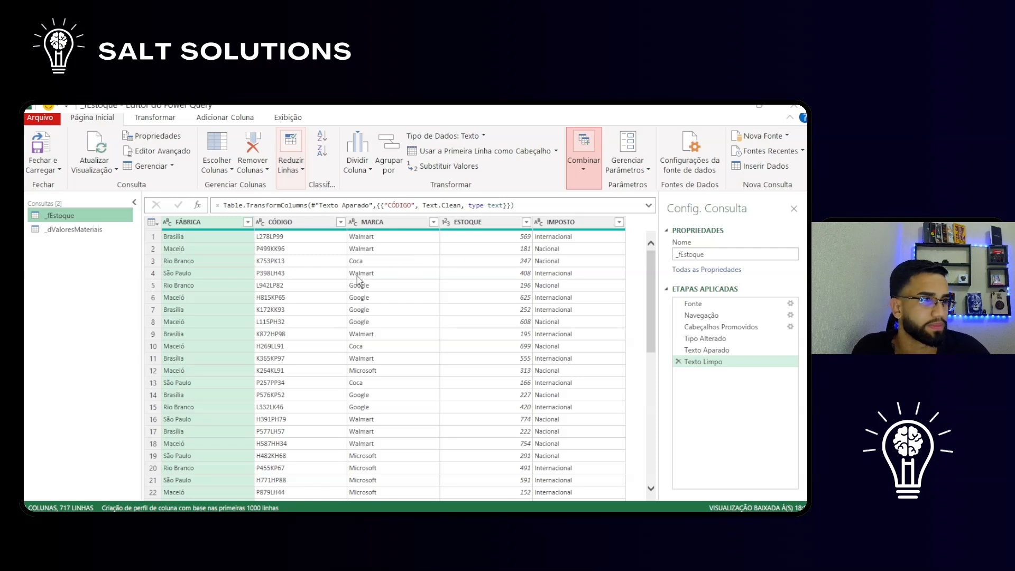
{"action": "left_click", "coordinate": [324, 297]}
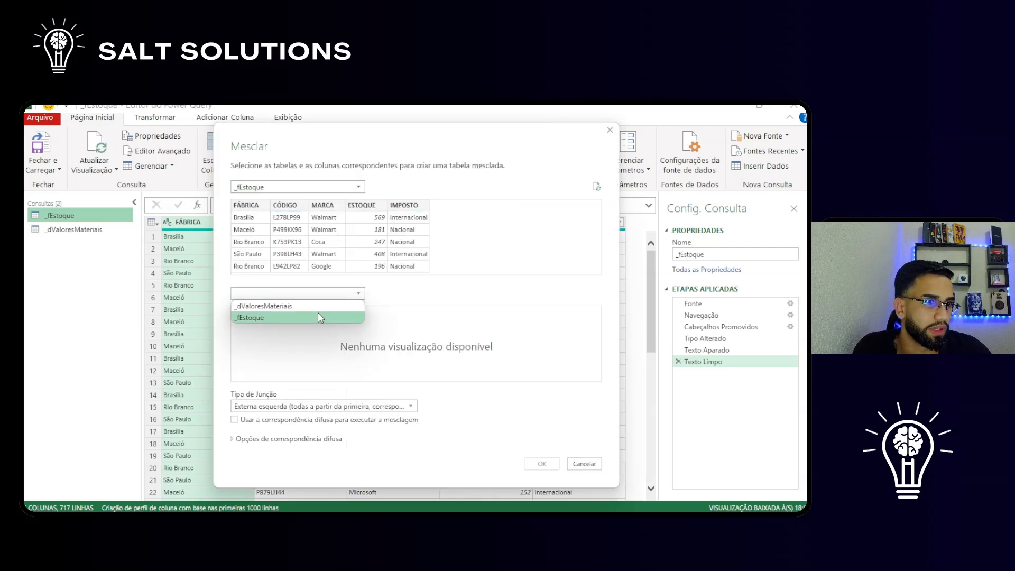
{"action": "left_click", "coordinate": [313, 304]}
{"action": "left_click", "coordinate": [242, 319]}
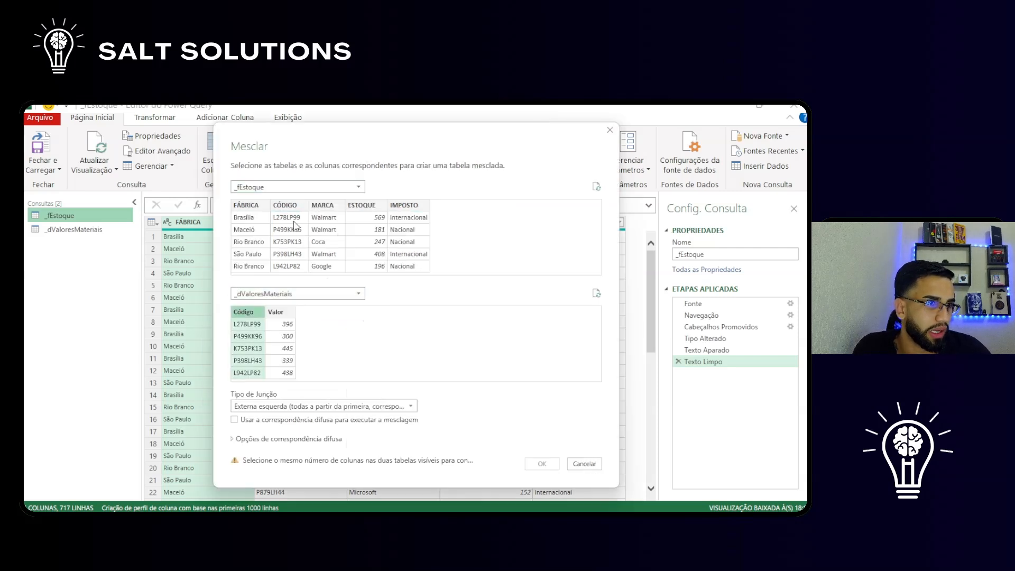
{"action": "left_click", "coordinate": [289, 206]}
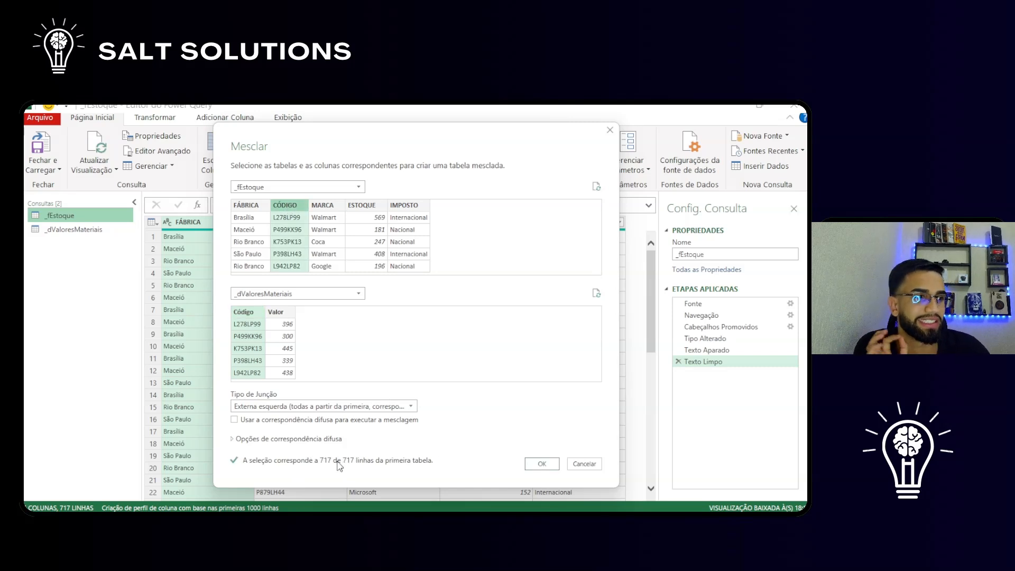
{"action": "left_click", "coordinate": [543, 464]}
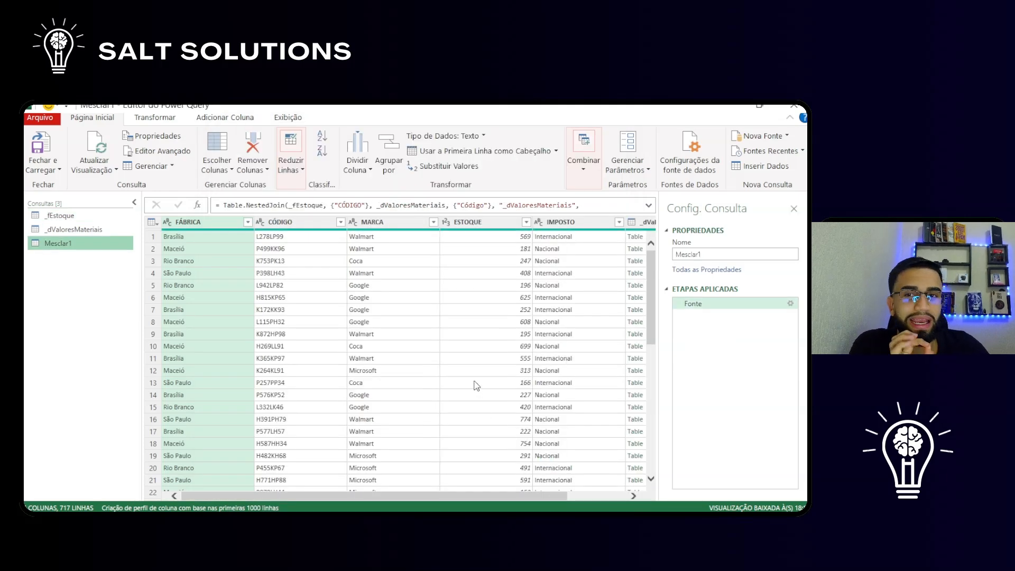
Rename the new merged query as Analise1, without an accent
{"action": "double_click", "coordinate": [741, 254]}
{"action": "type", "text": "A"}
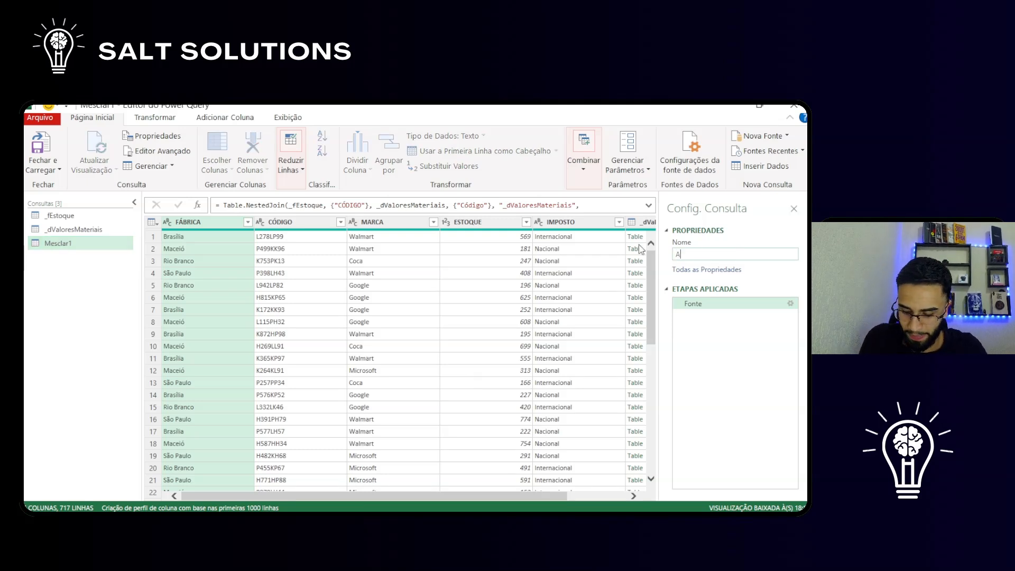
{"action": "type", "text": "nálise1"}
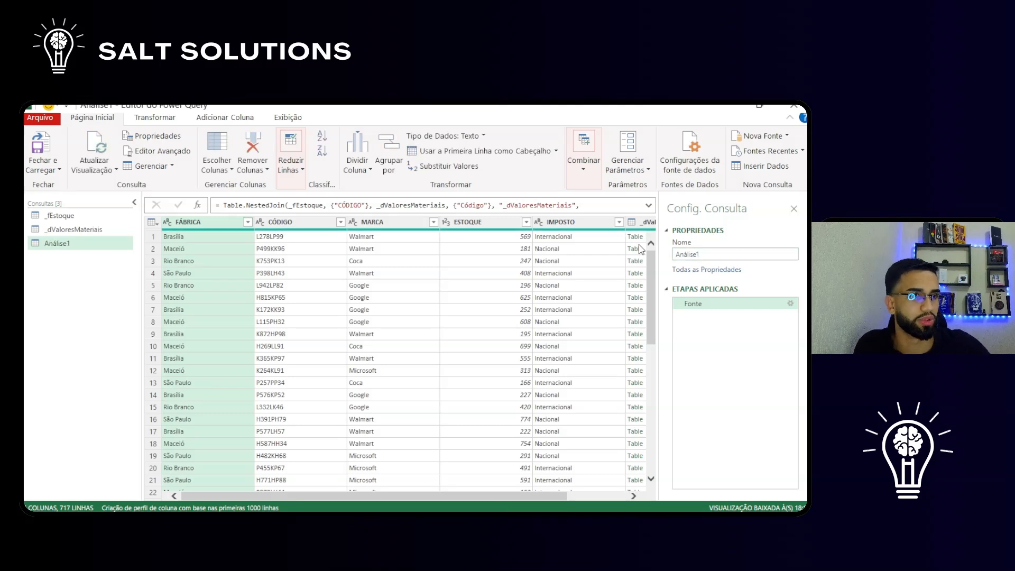
{"action": "left_click", "coordinate": [688, 255]}
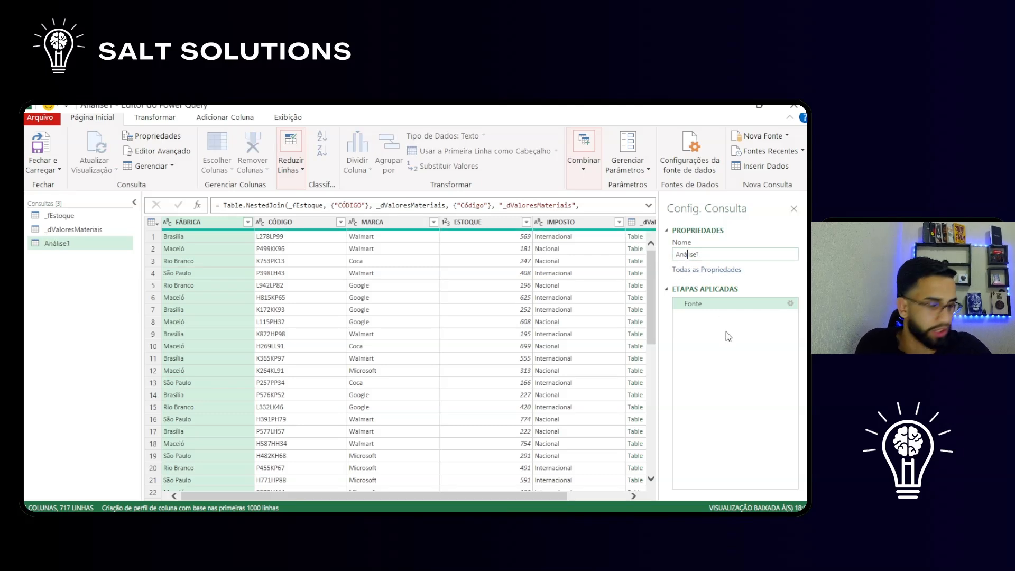
{"action": "key", "text": "BackSpace"}
{"action": "type", "text": "a"}
{"action": "key", "text": "Return"}
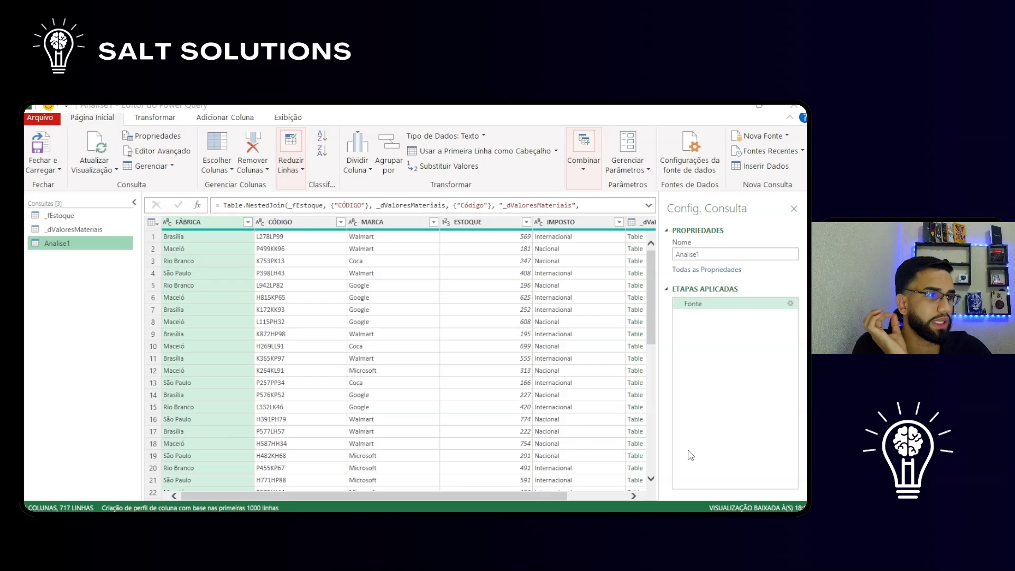
Expand the _dValoresMateriais column to only its Valor field, without the original column name as prefix
{"action": "left_click_drag", "start_coordinate": [438, 494], "coordinate": [557, 494]}
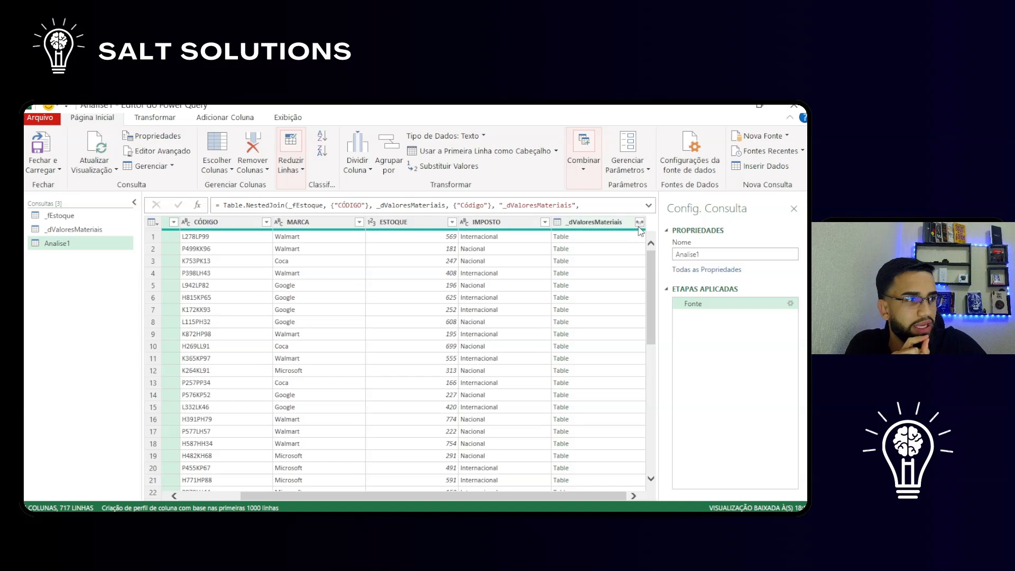
{"action": "left_click", "coordinate": [612, 227]}
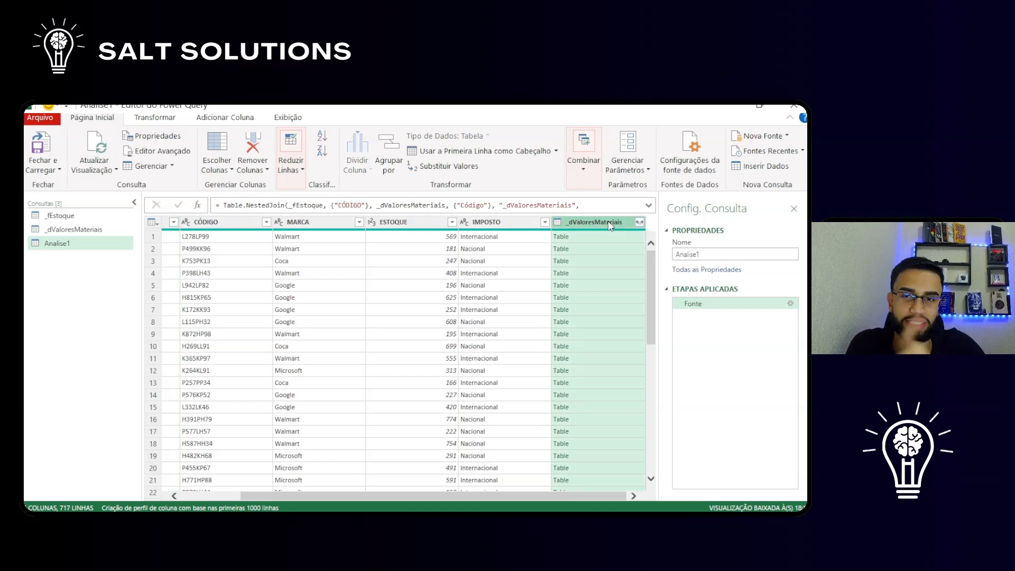
{"action": "left_click", "coordinate": [640, 223]}
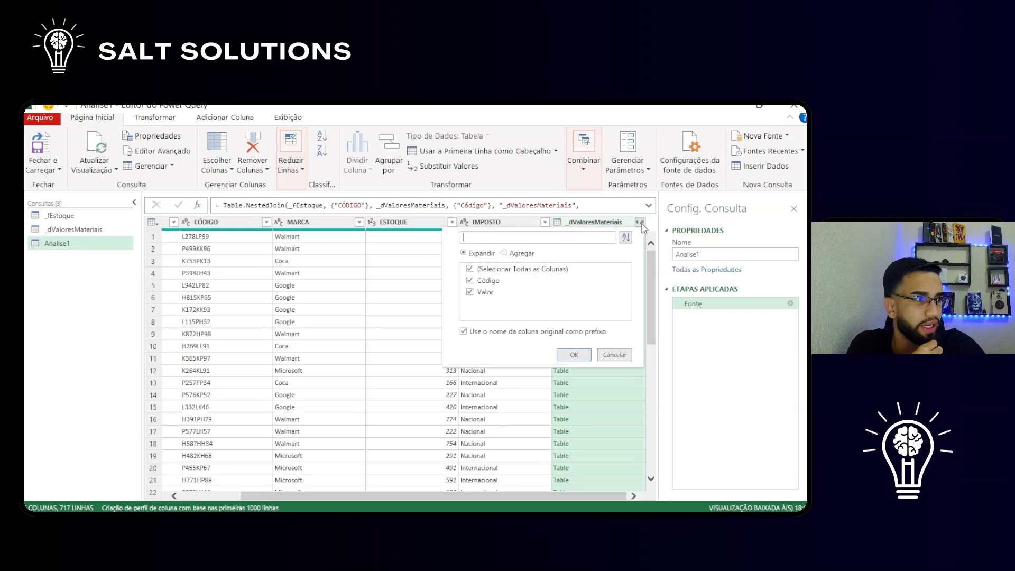
{"action": "left_click", "coordinate": [464, 332]}
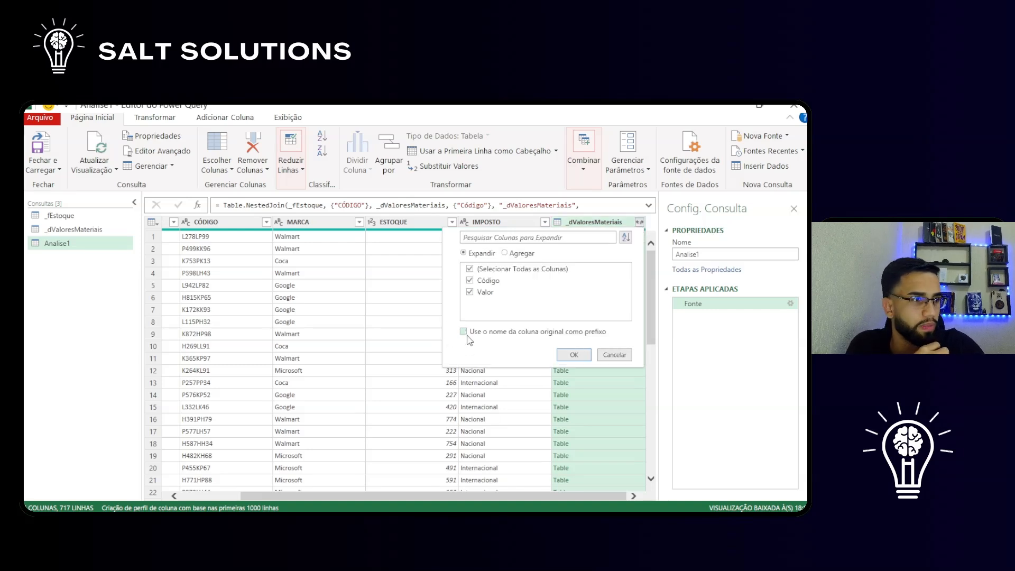
{"action": "left_click", "coordinate": [482, 285]}
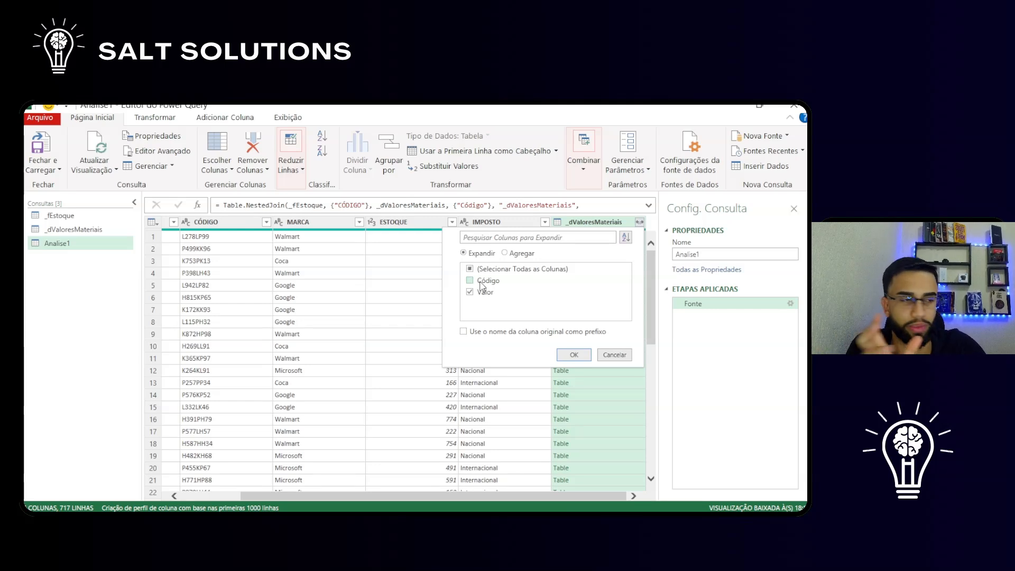
{"action": "left_click", "coordinate": [575, 357]}
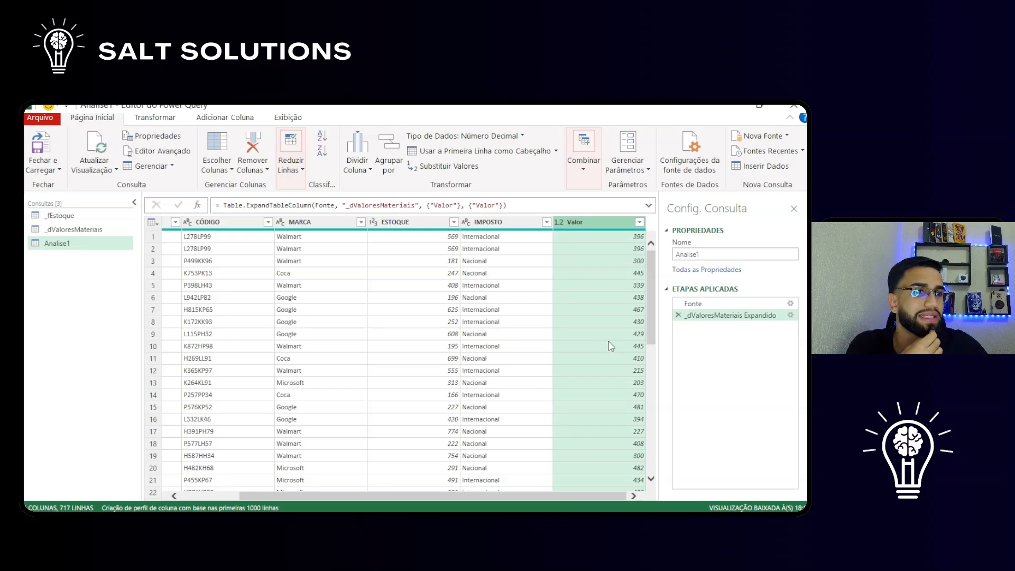
Examine the rows of the expanded Analise1 table across all columns, from FÁBRICA to Valor
{"action": "left_click_drag", "start_coordinate": [517, 497], "coordinate": [240, 494]}
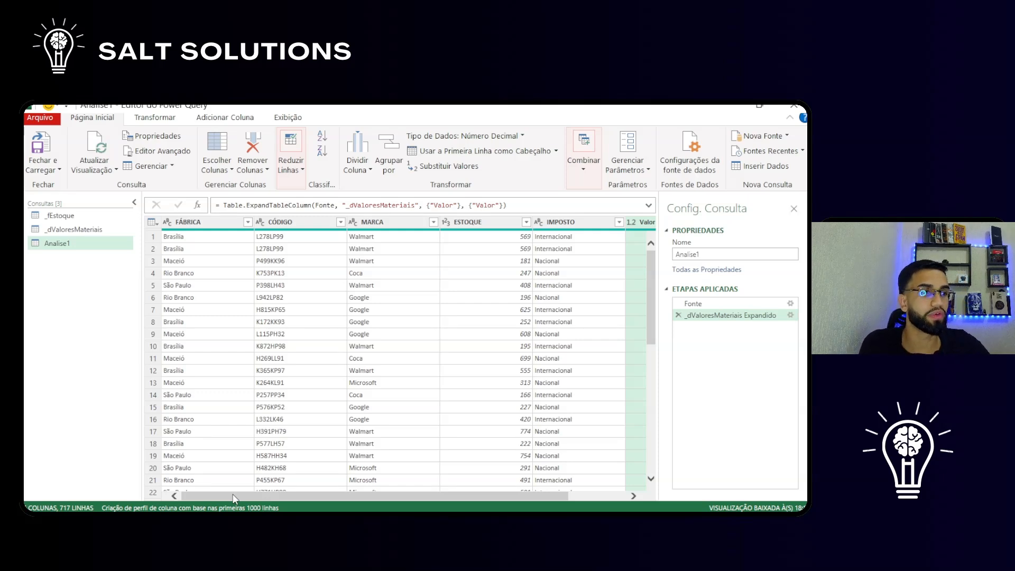
{"action": "left_click", "coordinate": [499, 273]}
{"action": "left_click", "coordinate": [273, 312]}
{"action": "left_click", "coordinate": [536, 392]}
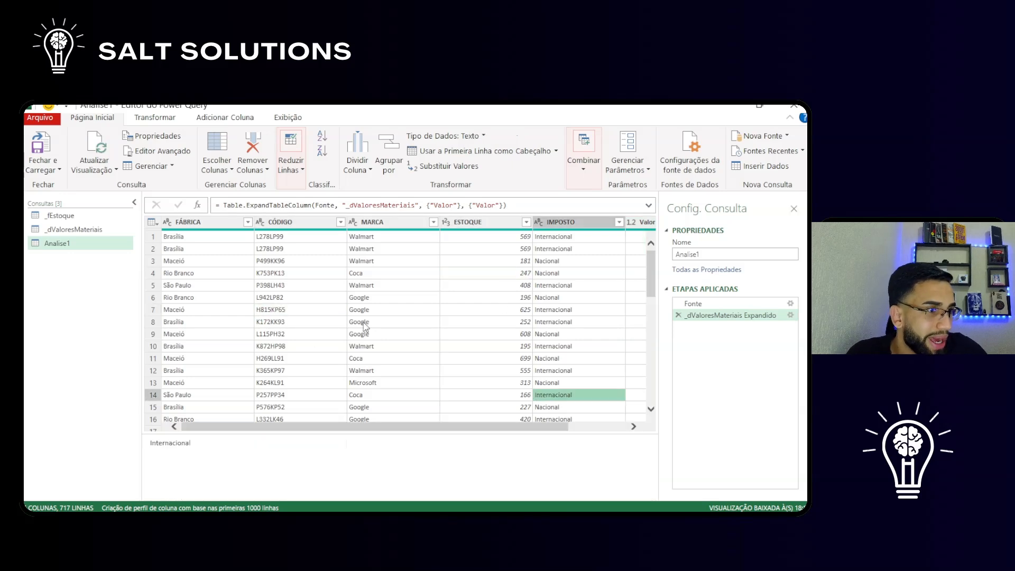
{"action": "left_click", "coordinate": [285, 273]}
{"action": "left_click", "coordinate": [563, 286]}
{"action": "left_click", "coordinate": [289, 328]}
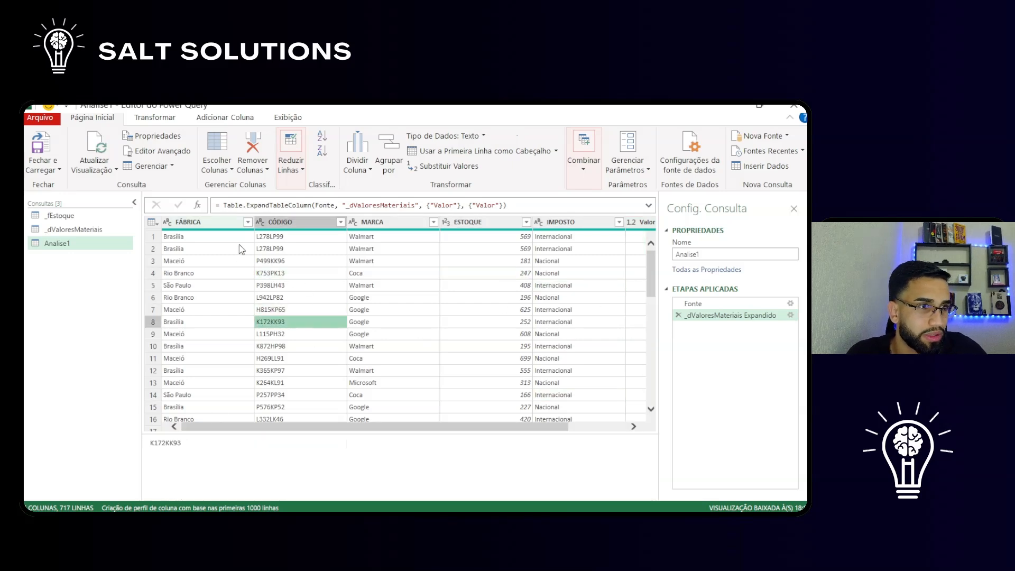
{"action": "left_click_drag", "start_coordinate": [525, 426], "coordinate": [584, 427]}
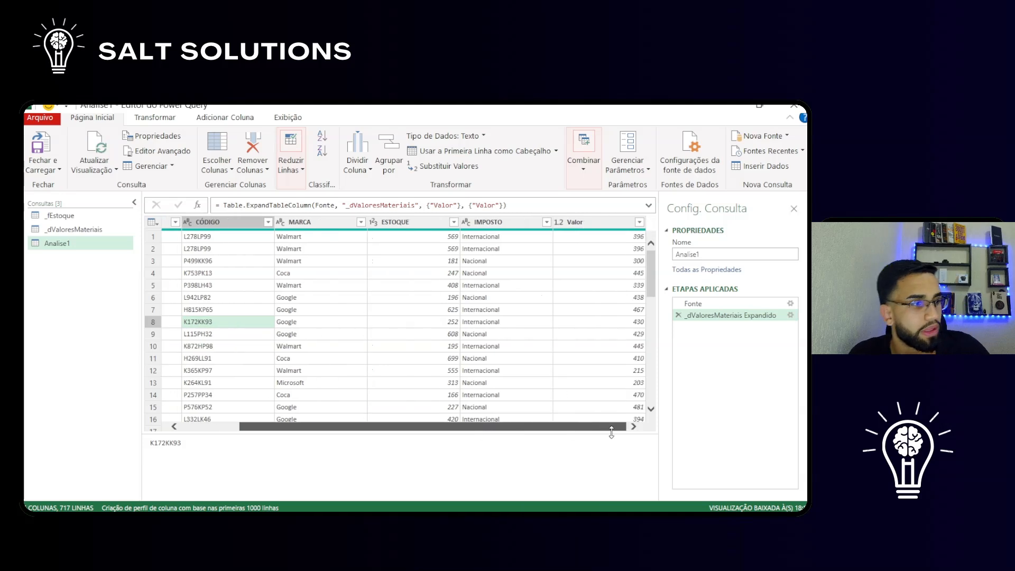
Add a custom step to Analise1 with the formula = List.Buffer({List.Sum(#"Valores Expandido" [ESTOQUE])})
{"action": "left_click", "coordinate": [198, 205]}
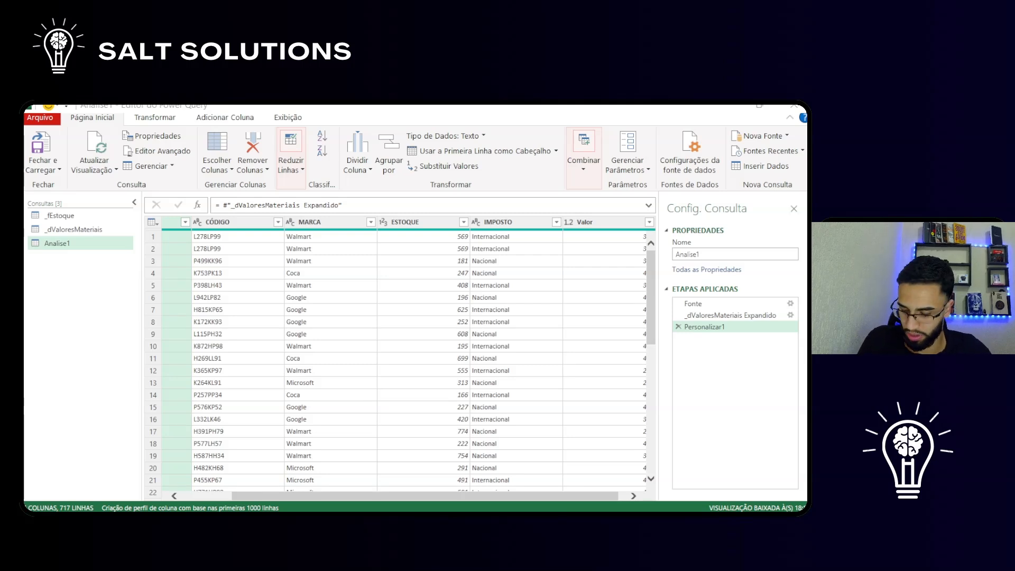
{"action": "left_click_drag", "start_coordinate": [433, 206], "coordinate": [228, 205]}
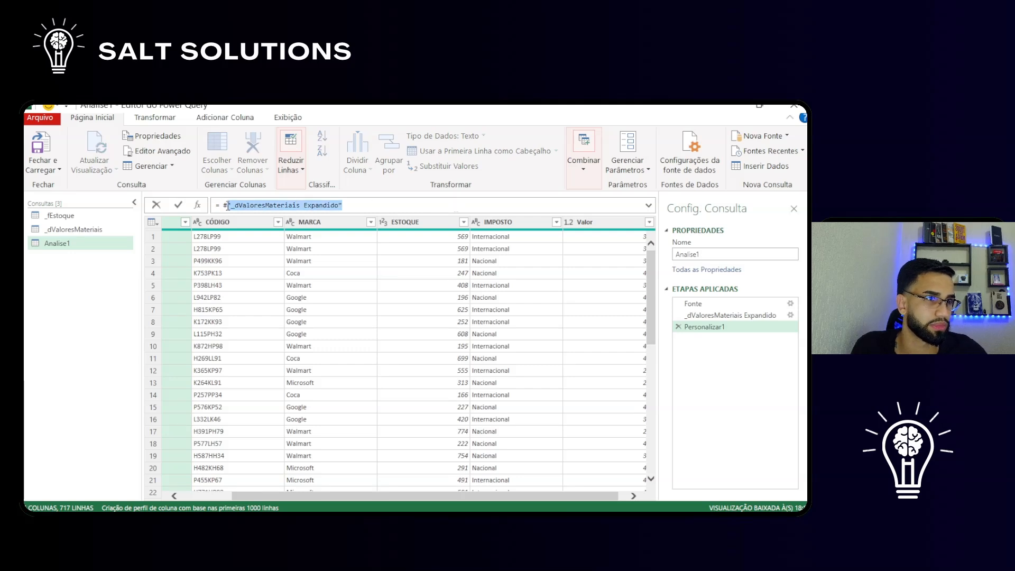
{"action": "type", "text": "= List.Buffer({List.Sum(#\"Valores Expandido\" [ESTOQUE])})"}
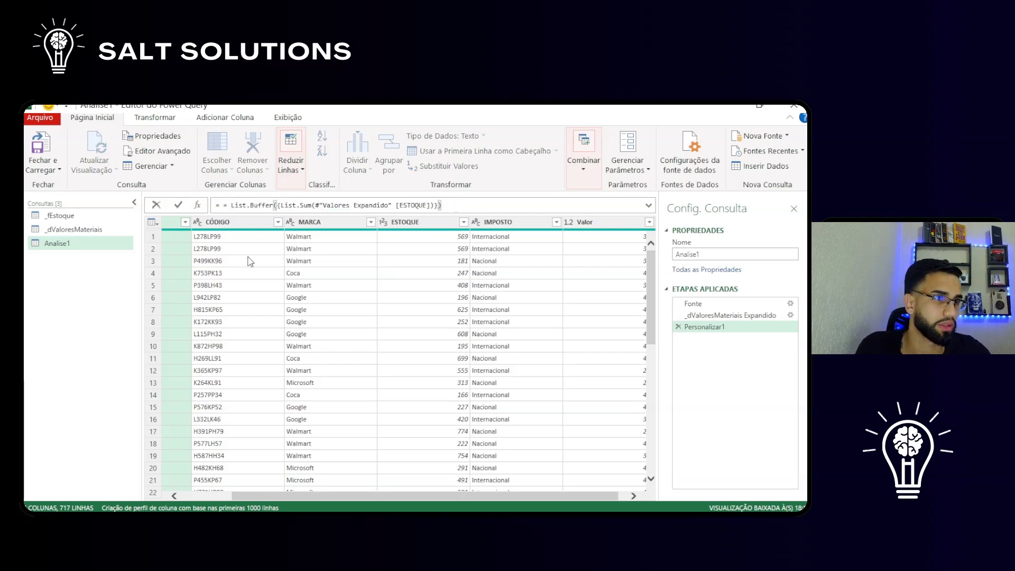
{"action": "key", "text": "Return"}
{"action": "key", "text": "Delete"}
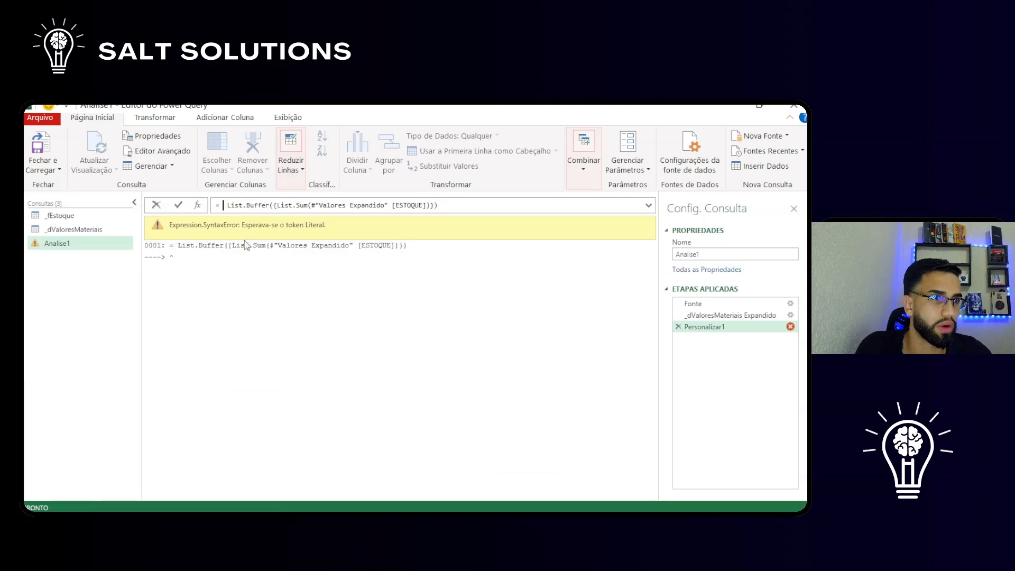
{"action": "key", "text": "Delete"}
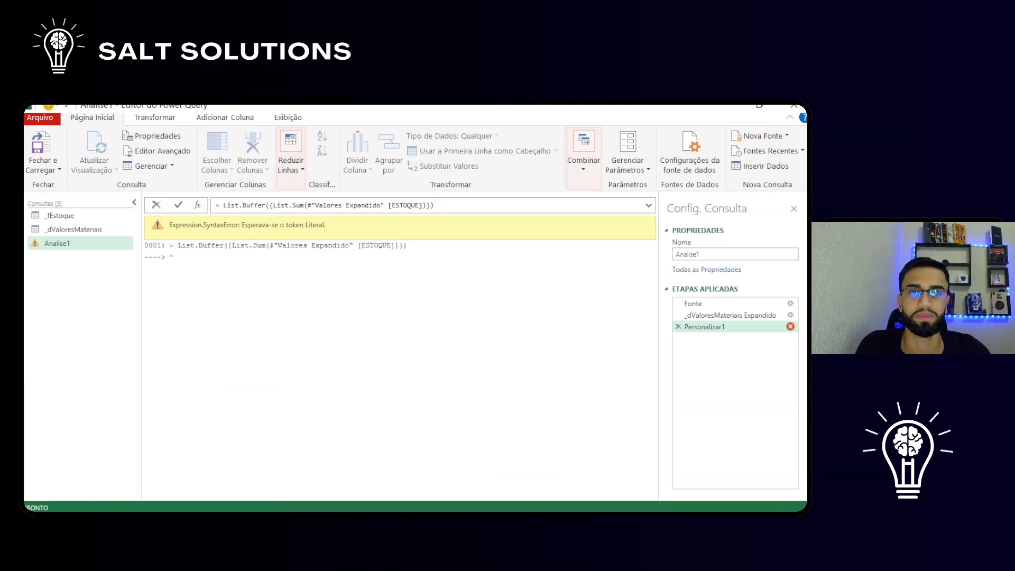
{"action": "key", "text": "Return"}
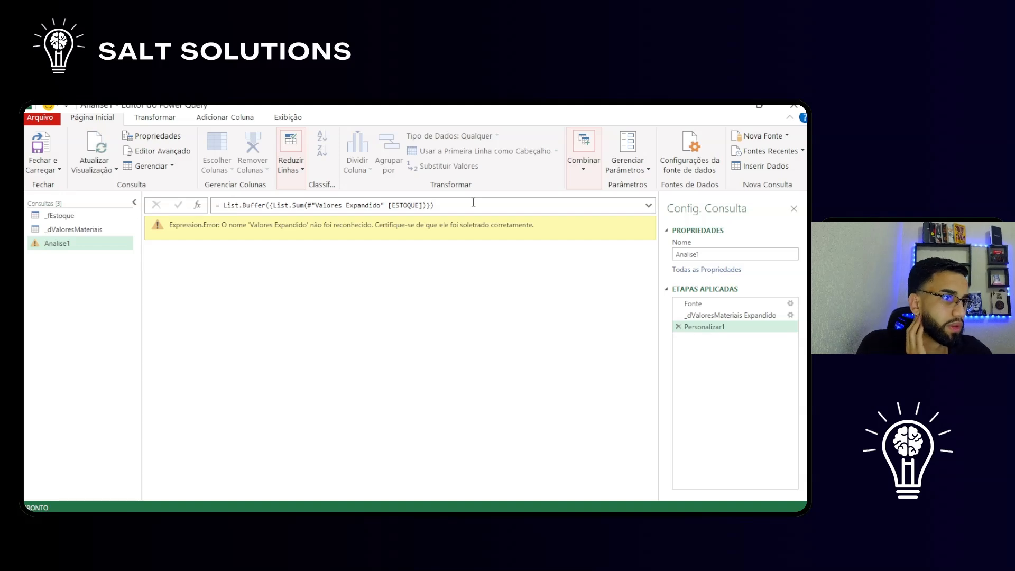
Correct the step reference in the Personalizar1 formula to #"_dValoresMateriais Expandido", keeping the sum of [ESTOQUE]
{"action": "left_click", "coordinate": [707, 316]}
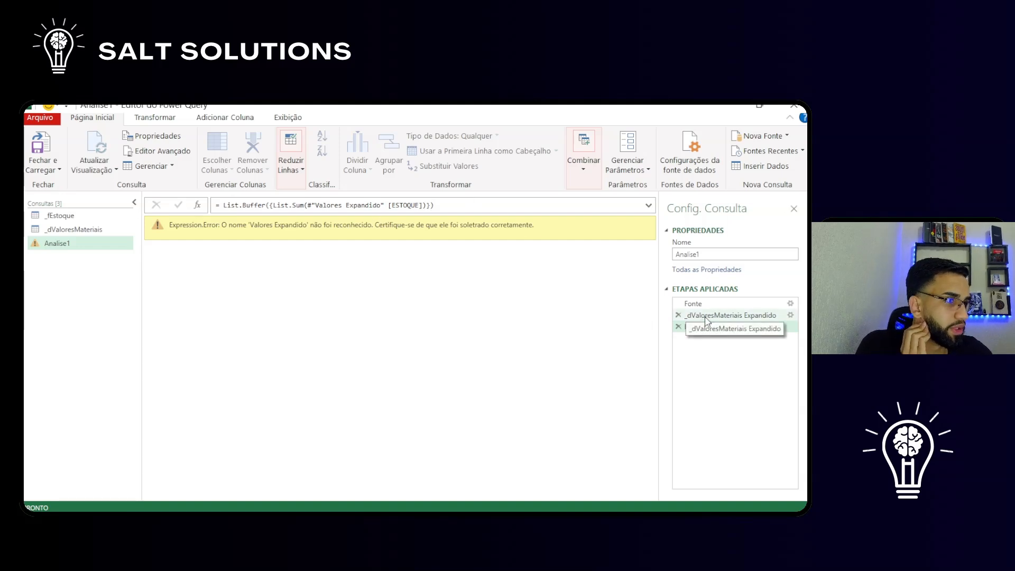
{"action": "right_click", "coordinate": [707, 317]}
{"action": "left_click", "coordinate": [711, 370]}
{"action": "key", "text": "ctrl+c"}
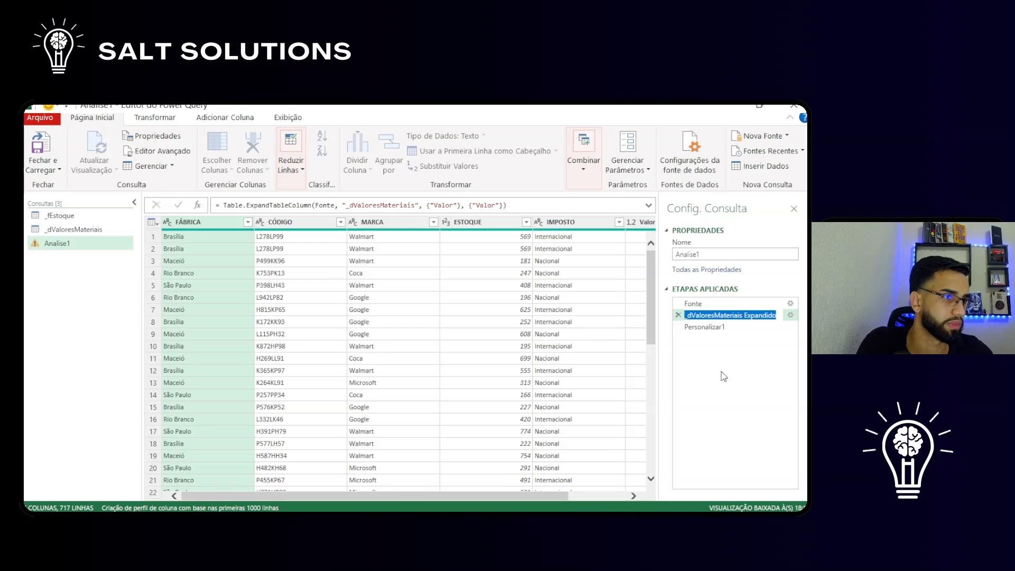
{"action": "key", "text": "Return"}
{"action": "left_click", "coordinate": [720, 328]}
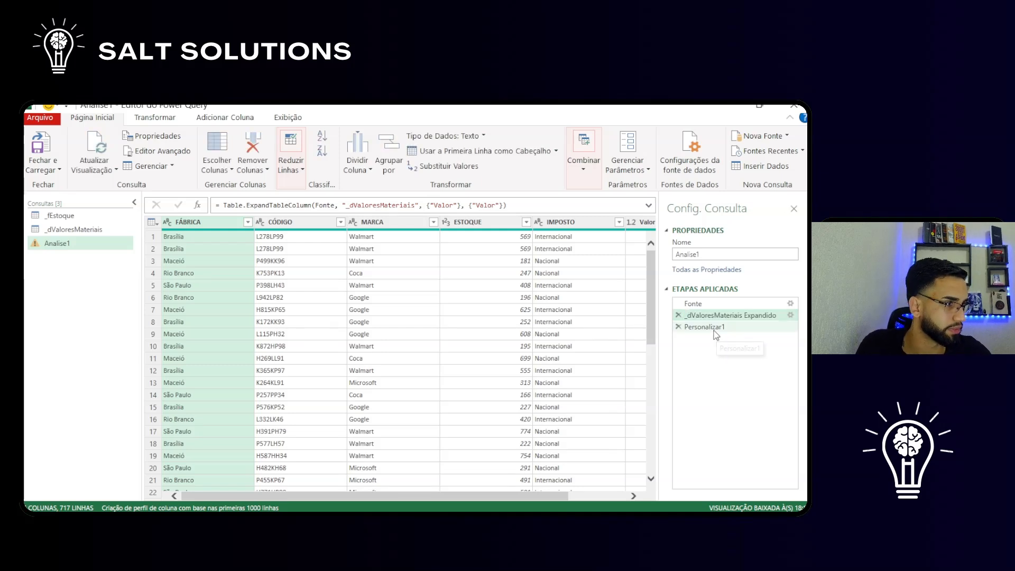
{"action": "left_click", "coordinate": [379, 204]}
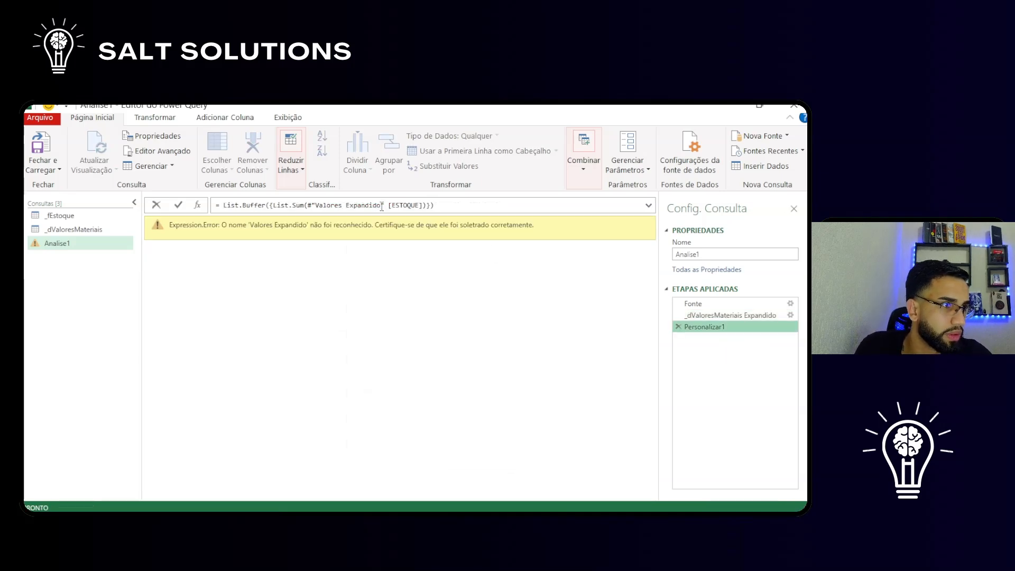
{"action": "left_click_drag", "start_coordinate": [379, 204], "coordinate": [315, 204]}
{"action": "key", "text": "ctrl+v"}
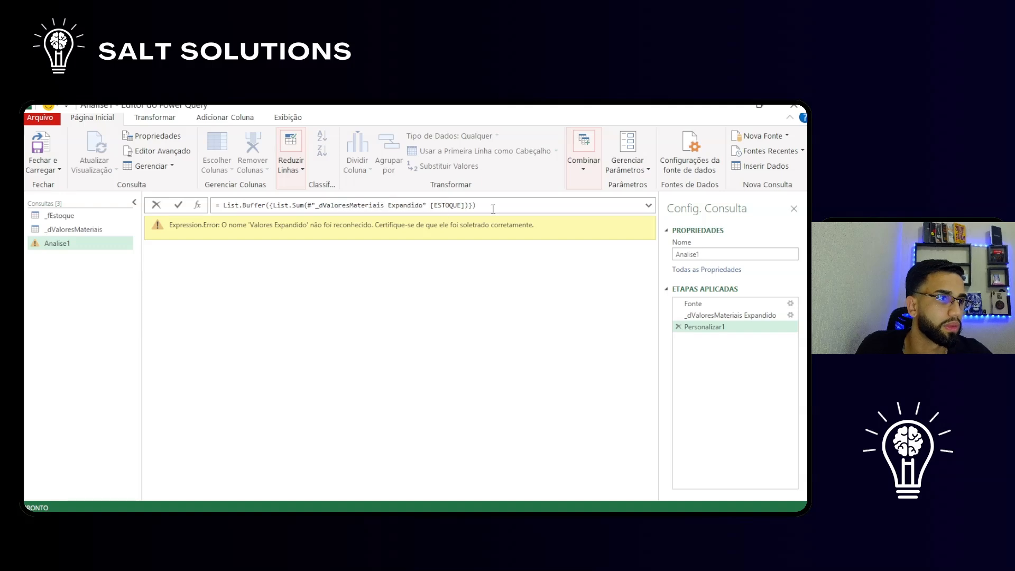
{"action": "key", "text": "Return"}
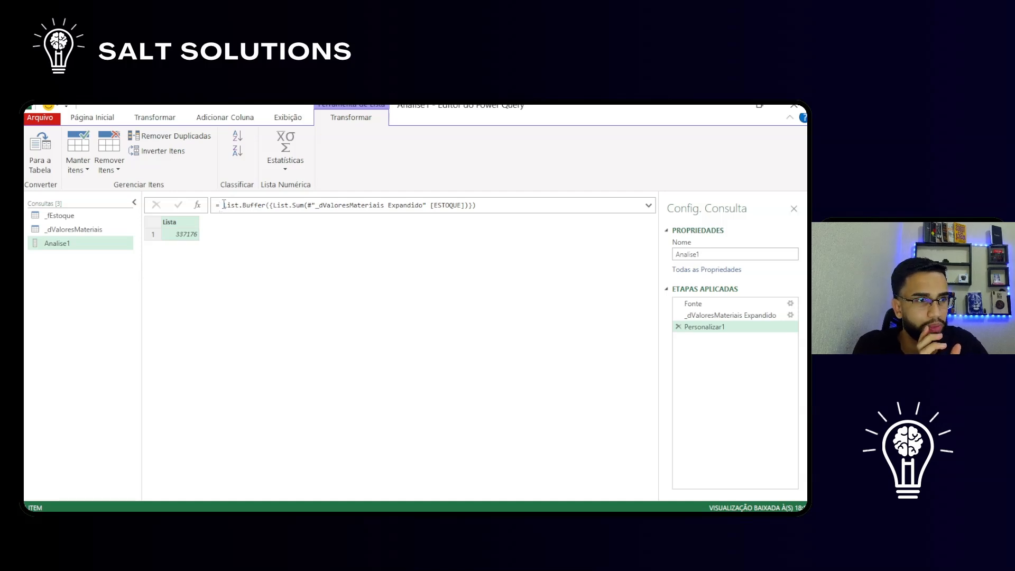
Examine the parts of the List.Buffer and List.Sum formula and the table of the _dValoresMateriais Expandido step it references
{"action": "left_click_drag", "start_coordinate": [222, 205], "coordinate": [267, 208]}
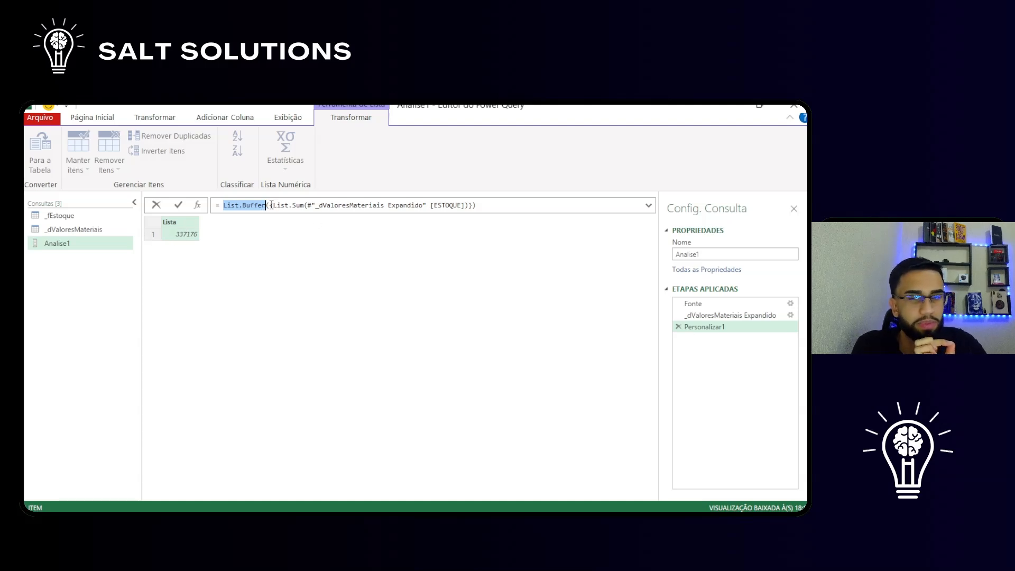
{"action": "left_click_drag", "start_coordinate": [269, 205], "coordinate": [305, 205]}
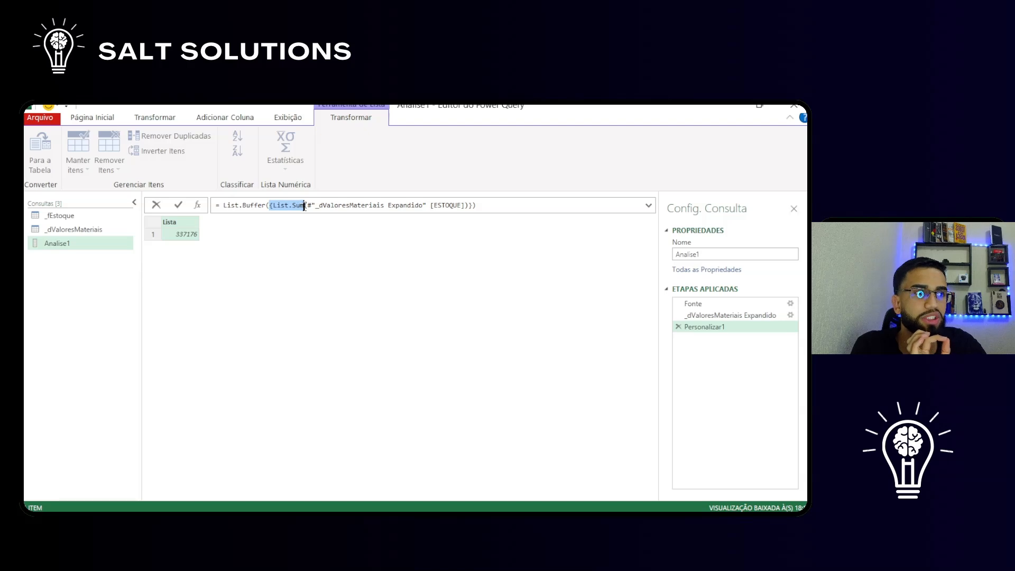
{"action": "left_click", "coordinate": [311, 205]}
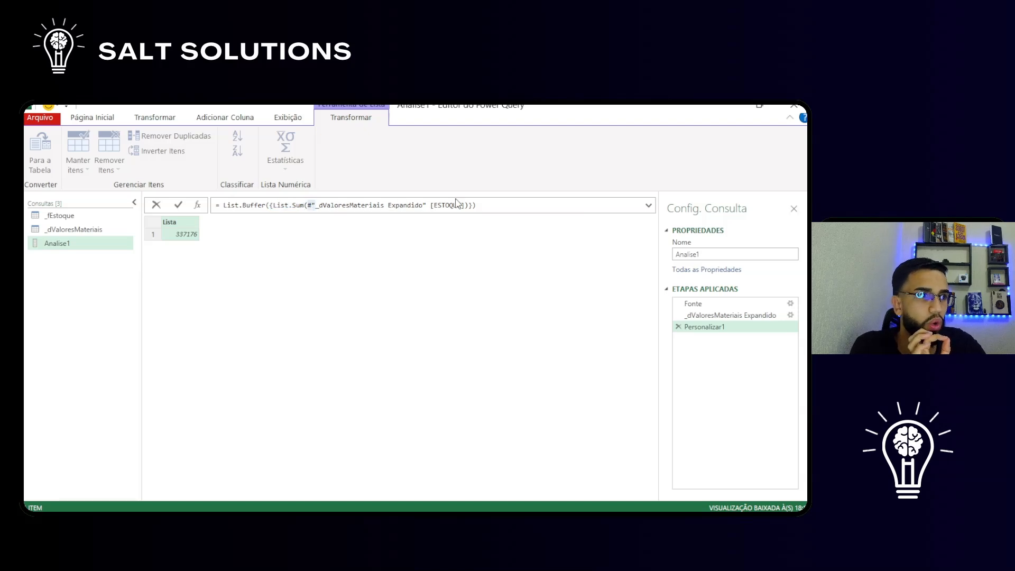
{"action": "left_click_drag", "start_coordinate": [432, 206], "coordinate": [307, 205]}
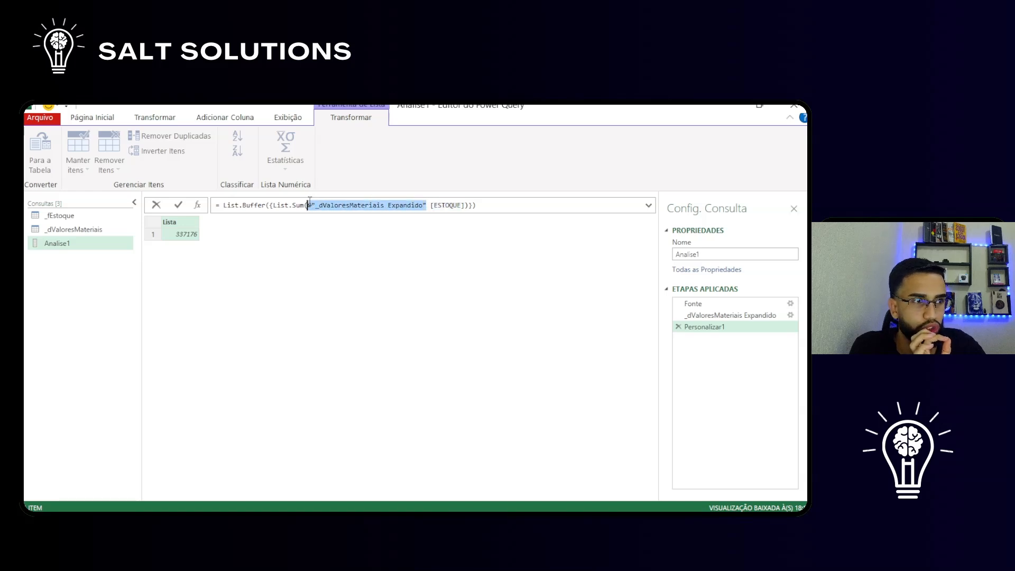
{"action": "left_click", "coordinate": [715, 317]}
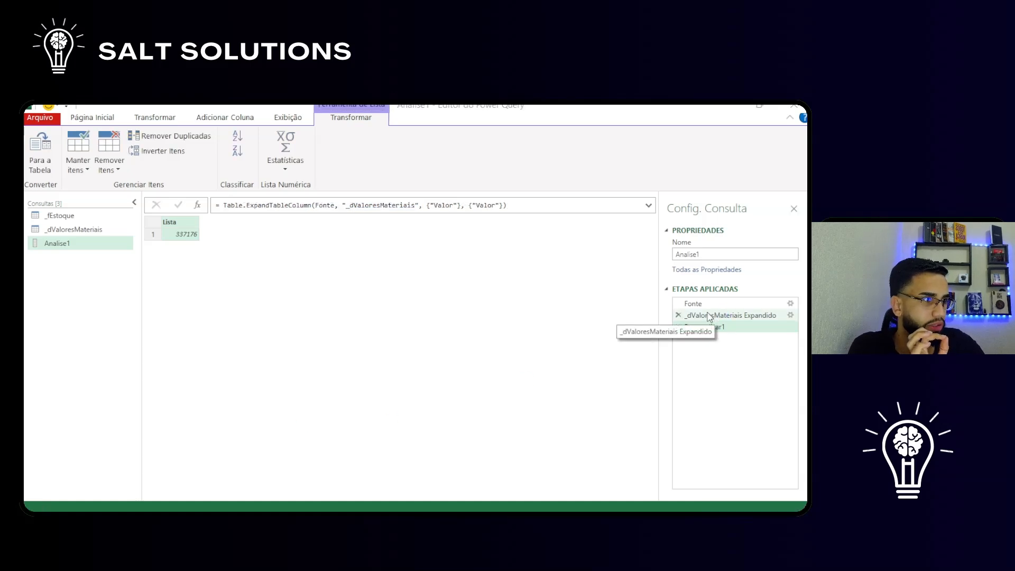
{"action": "double_click", "coordinate": [714, 317]}
{"action": "left_click", "coordinate": [491, 470]}
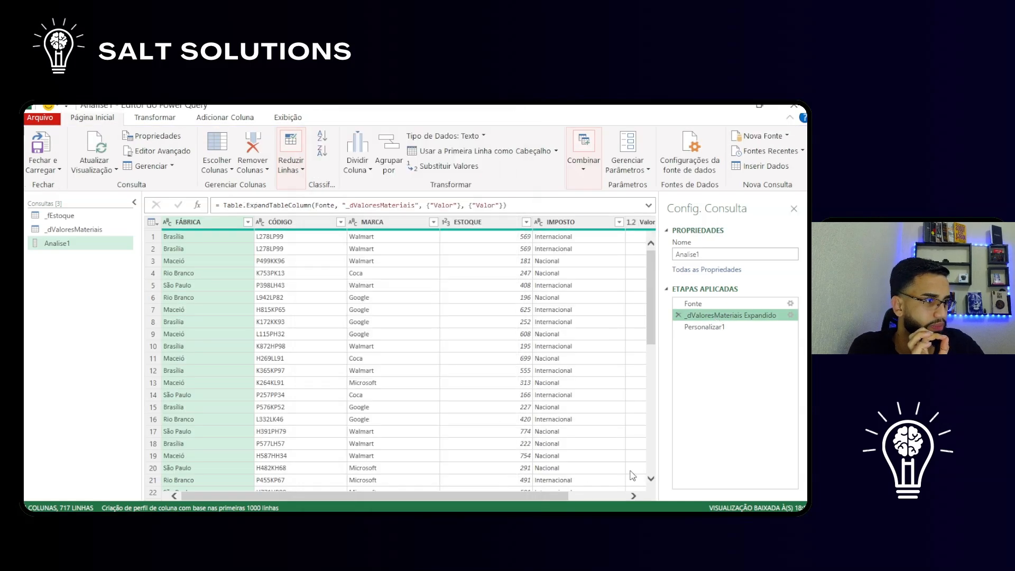
{"action": "left_click_drag", "start_coordinate": [266, 496], "coordinate": [570, 499]}
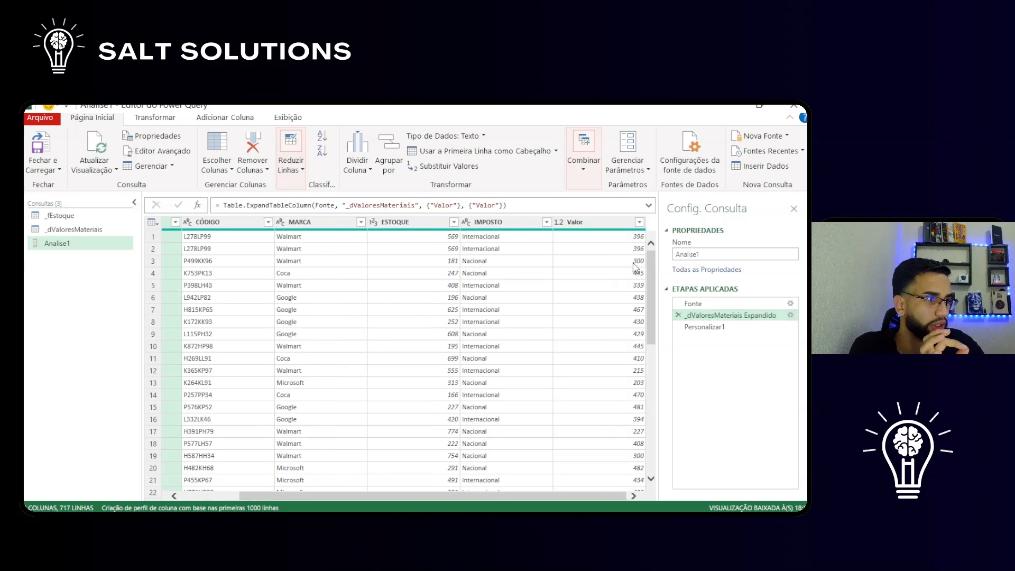
Add another custom step after Personalizar1 with the formula = #"_dValoresMateriais Expandido" to bring back the expanded table
{"action": "left_click", "coordinate": [718, 328]}
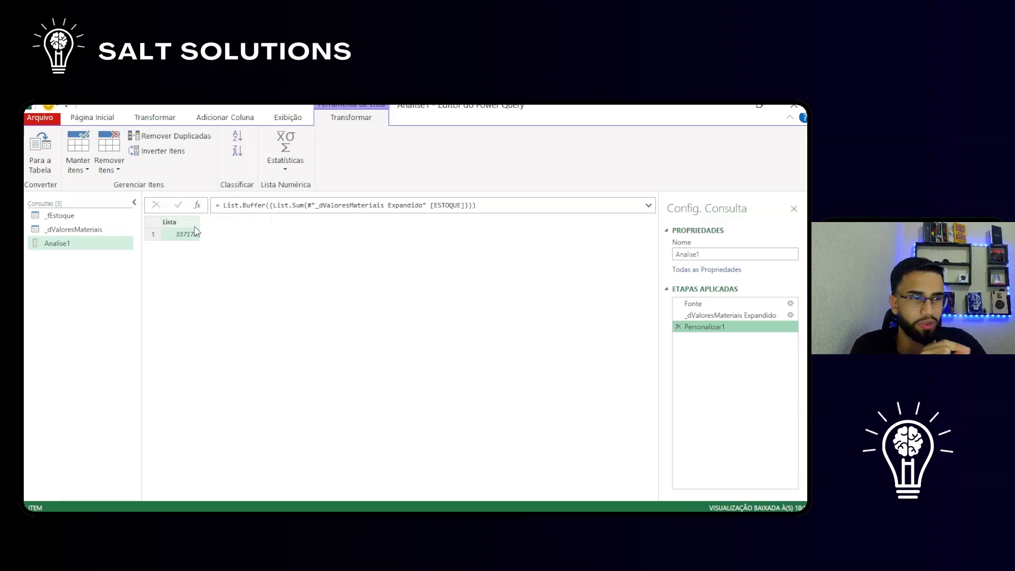
{"action": "left_click", "coordinate": [197, 205]}
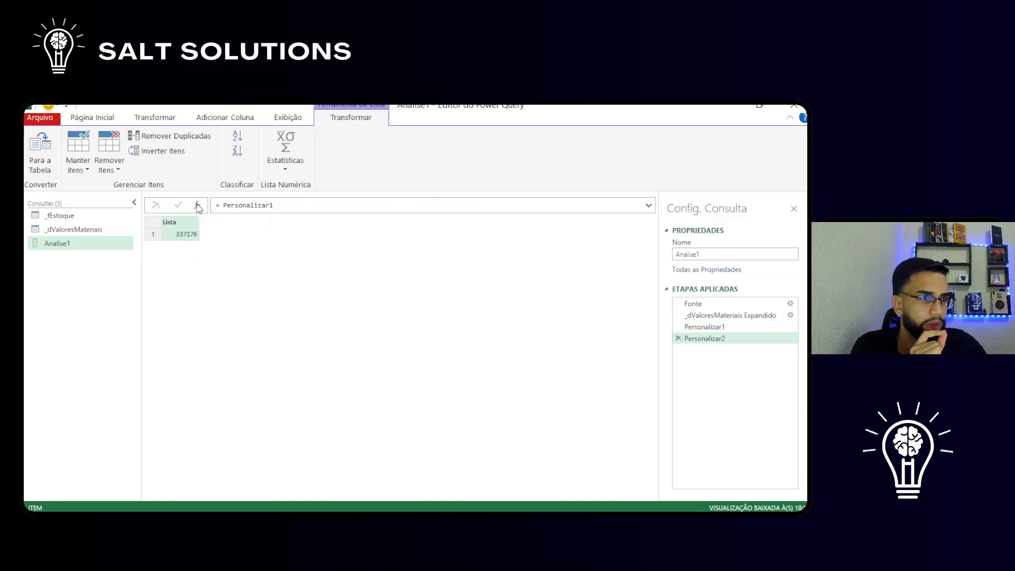
{"action": "double_click", "coordinate": [703, 316]}
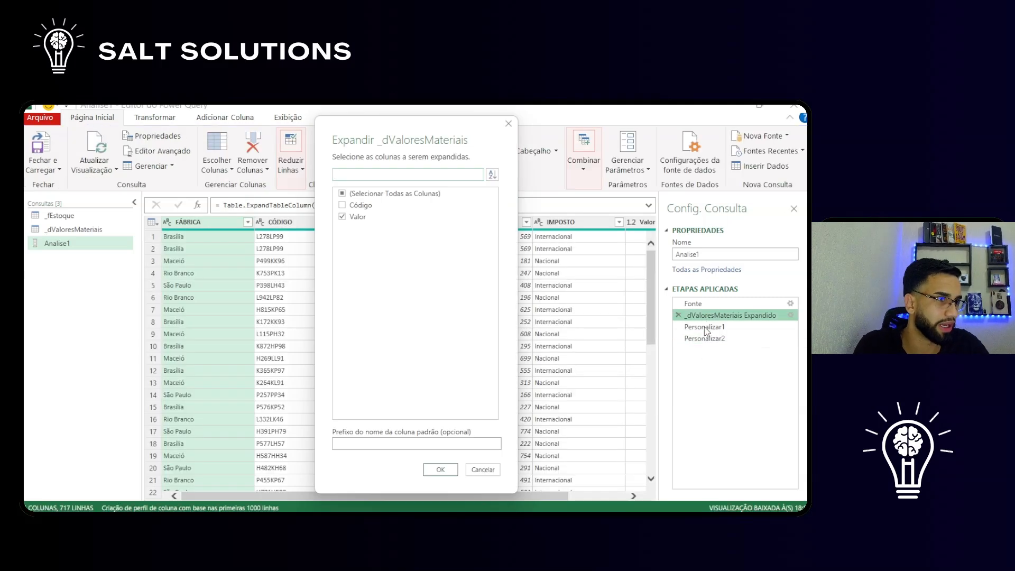
{"action": "left_click", "coordinate": [483, 470]}
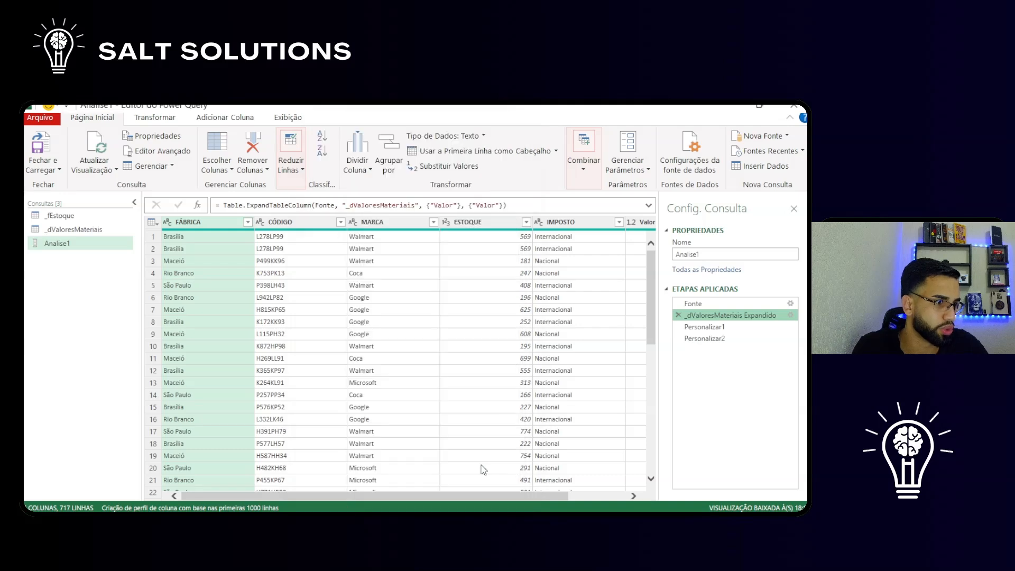
{"action": "left_click", "coordinate": [727, 328]}
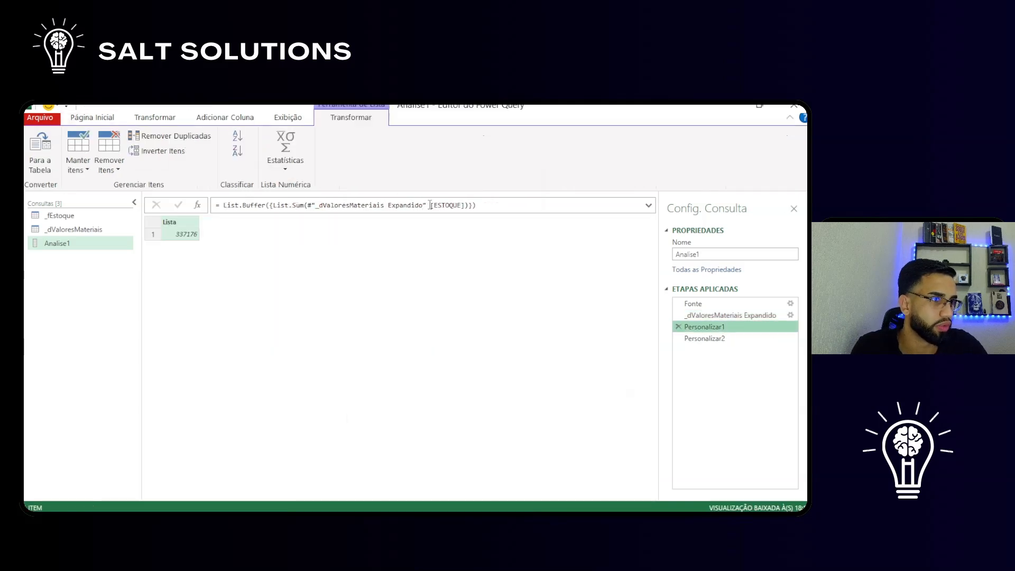
{"action": "left_click_drag", "start_coordinate": [430, 206], "coordinate": [308, 205]}
{"action": "key", "text": "ctrl+c"}
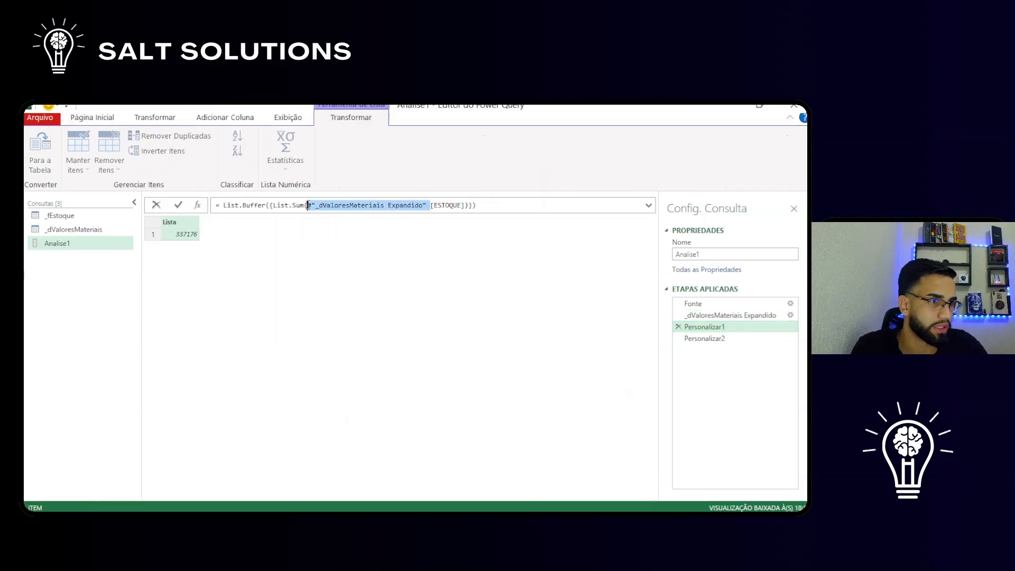
{"action": "left_click", "coordinate": [709, 338]}
{"action": "double_click", "coordinate": [358, 206]}
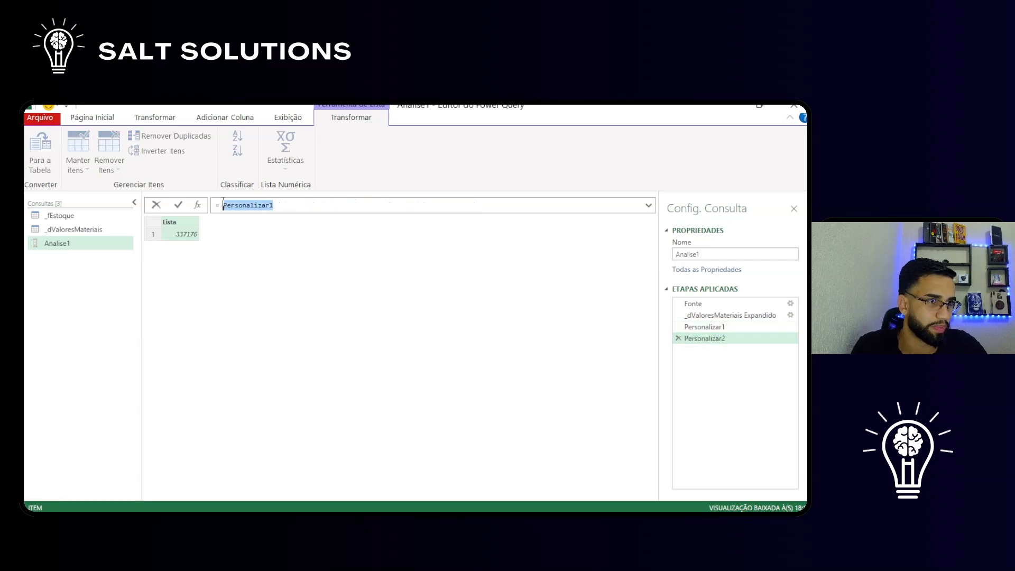
{"action": "key", "text": "ctrl+v"}
{"action": "key", "text": "Return"}
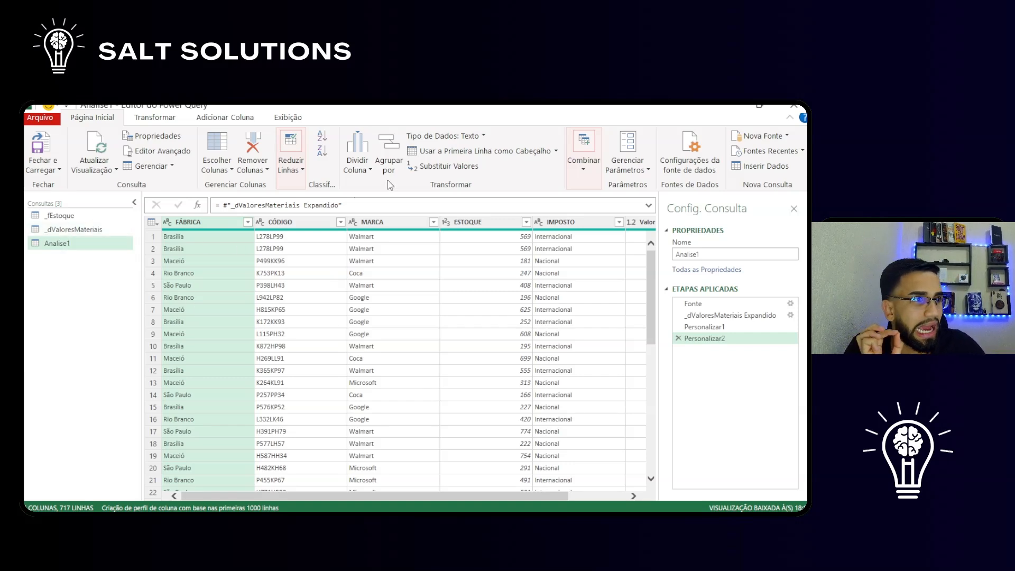
Set up an advanced grouping by FÁBRICA with a first aggregation named Qtd. Material using Contar Linhas Distintas
{"action": "left_click", "coordinate": [392, 166]}
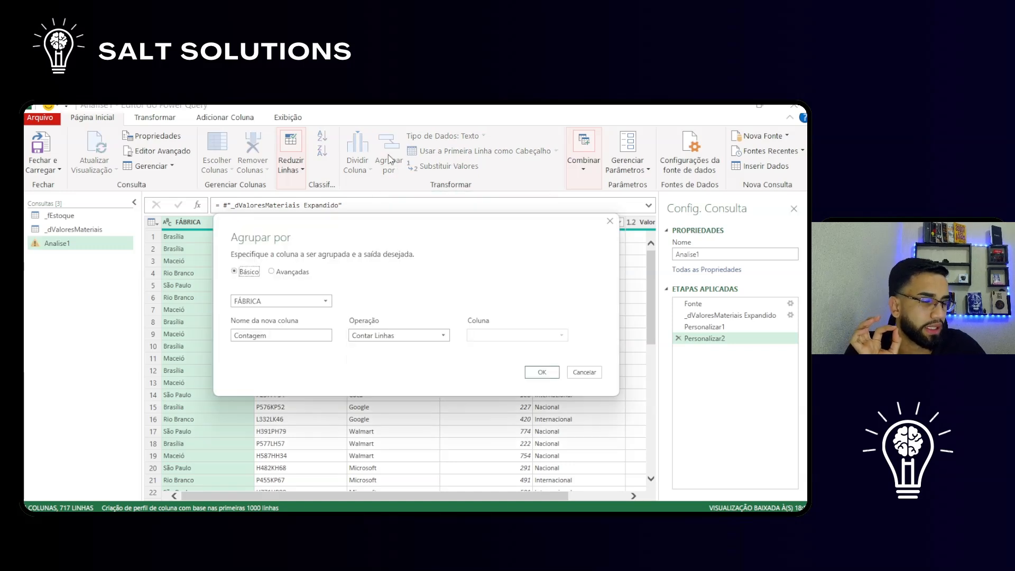
{"action": "left_click", "coordinate": [301, 273]}
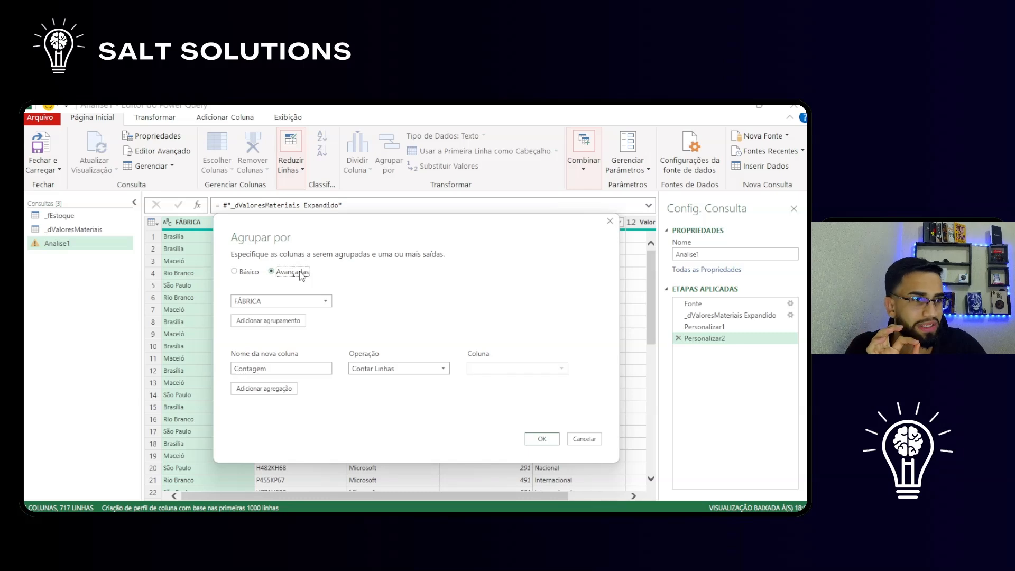
{"action": "left_click_drag", "start_coordinate": [373, 232], "coordinate": [376, 249]}
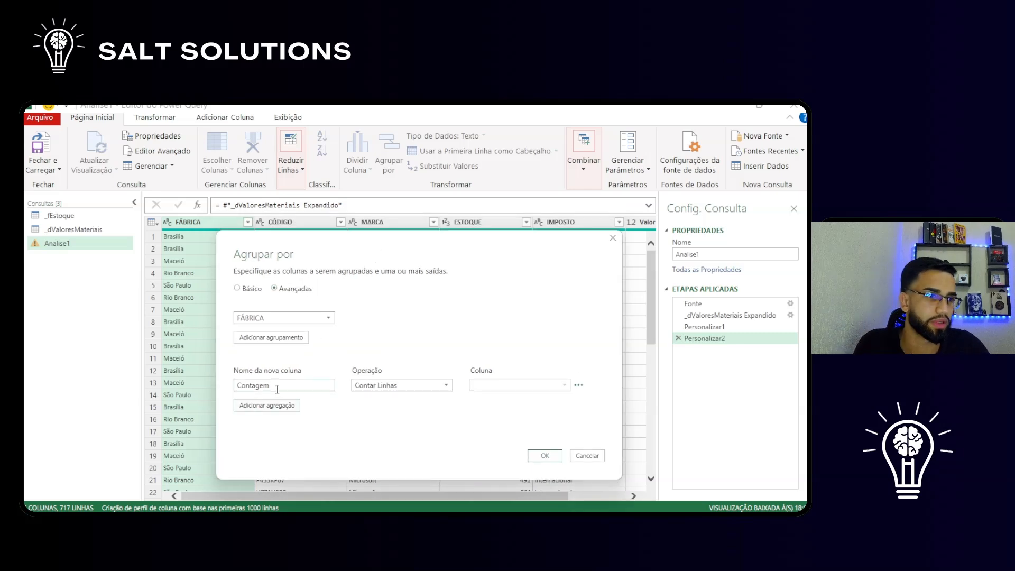
{"action": "double_click", "coordinate": [277, 389]}
{"action": "type", "text": "Qtd"}
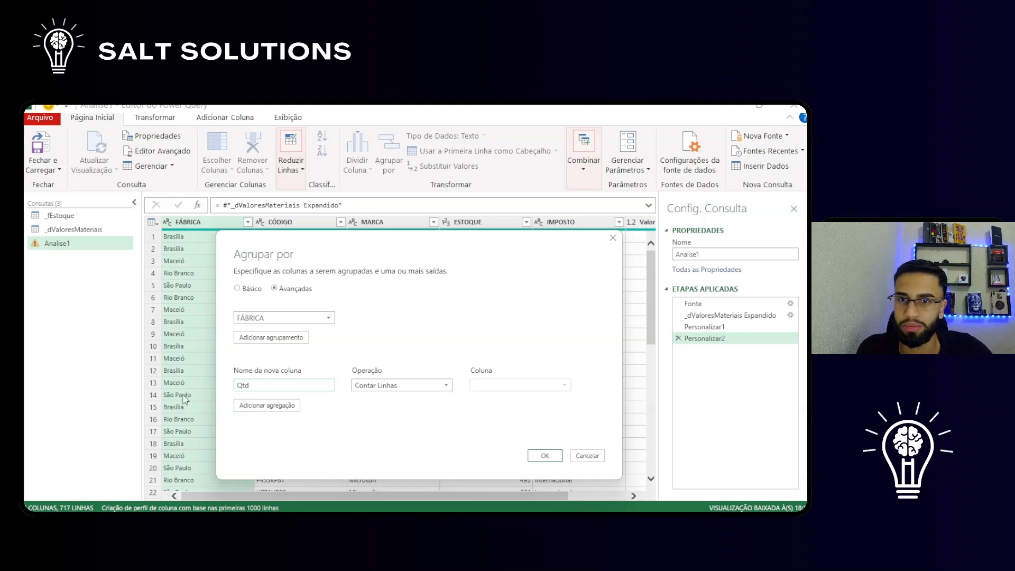
{"action": "left_click", "coordinate": [415, 391]}
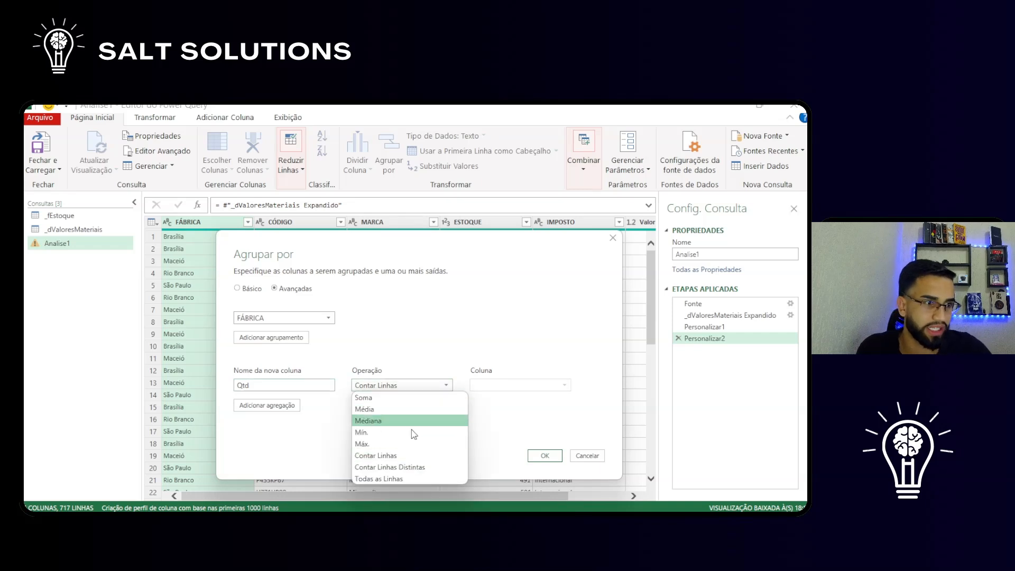
{"action": "left_click", "coordinate": [418, 467]}
{"action": "left_click", "coordinate": [276, 385]}
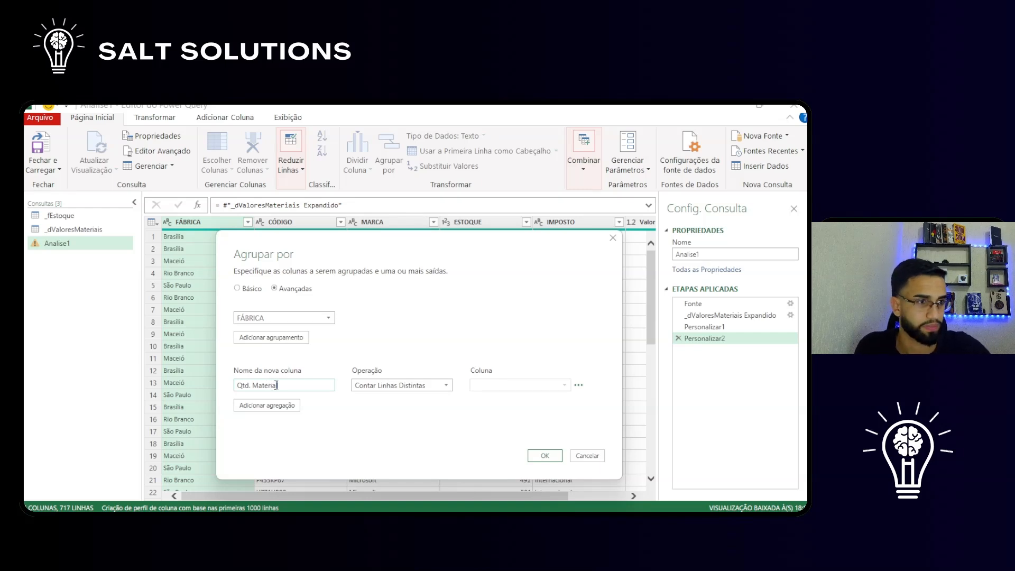
Add a second aggregation named Qtd. Estoque to the grouping, using Soma on the ESTOQUE column
{"action": "left_click", "coordinate": [293, 406]}
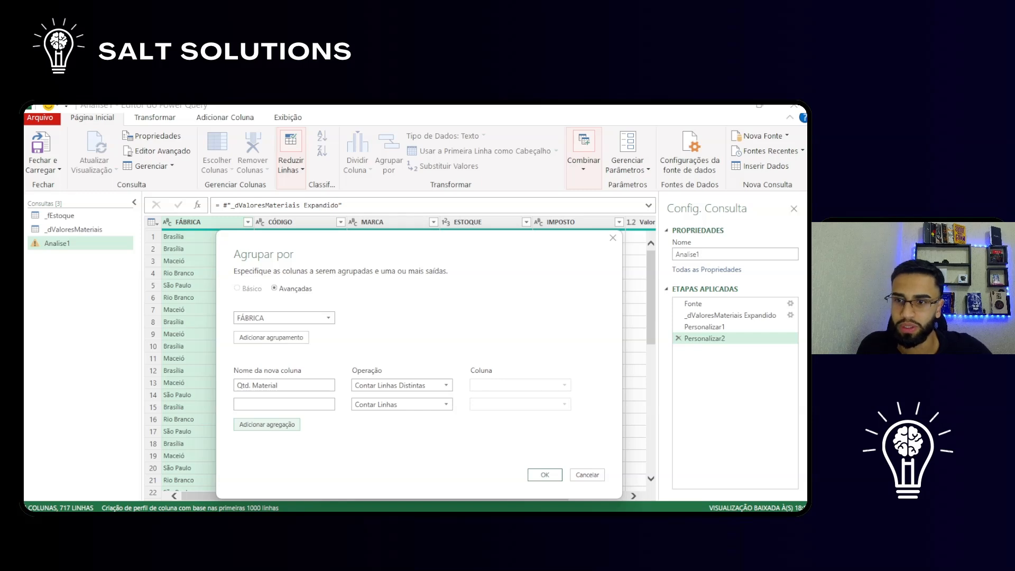
{"action": "left_click", "coordinate": [284, 404]}
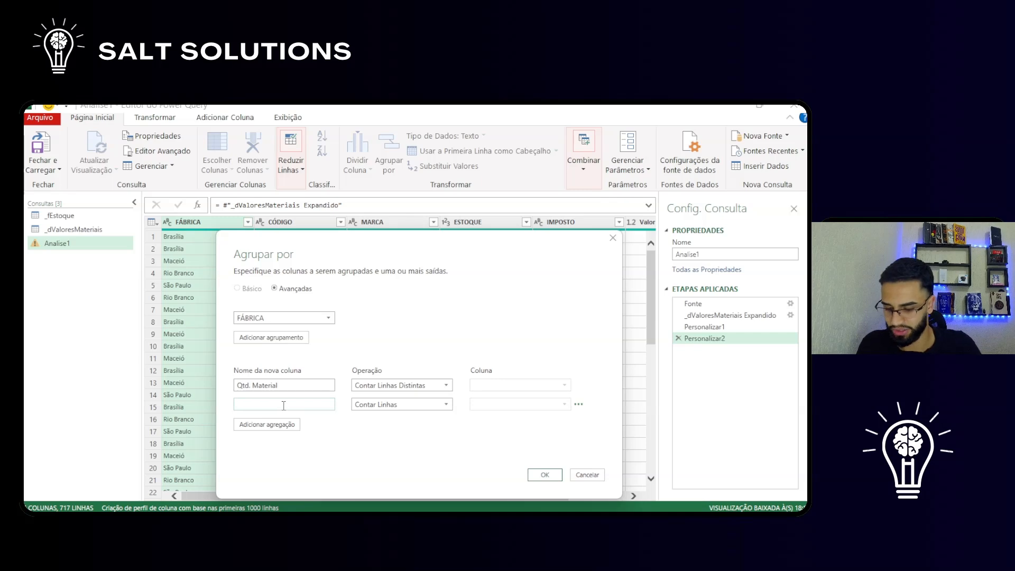
{"action": "type", "text": "Qtd. "}
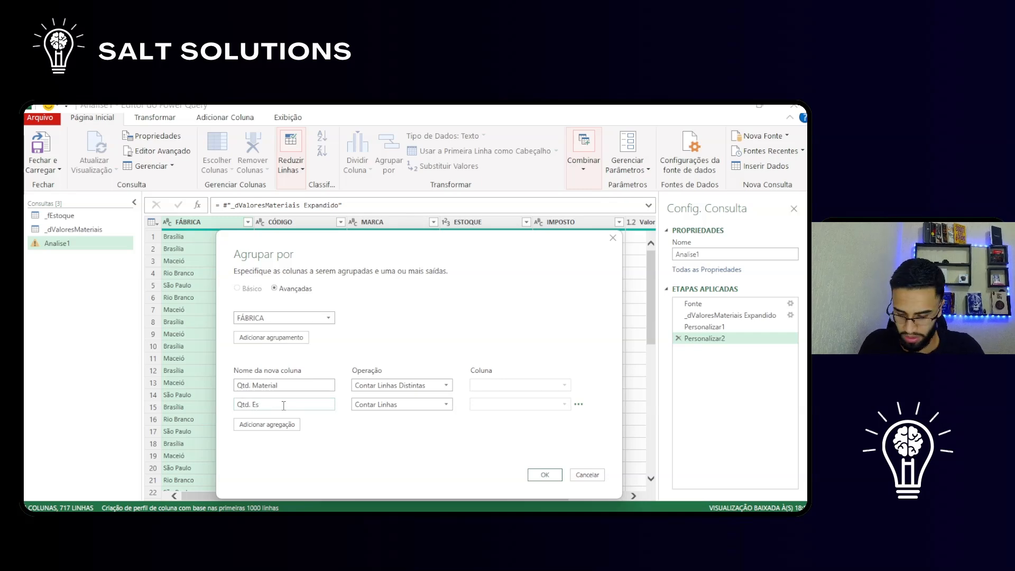
{"action": "type", "text": "Estoque"}
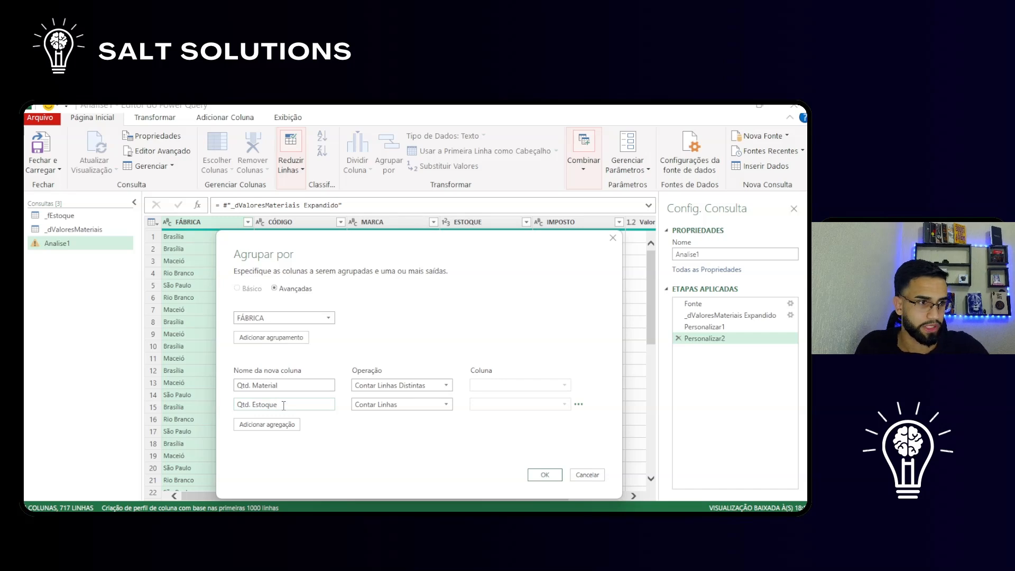
{"action": "left_click", "coordinate": [360, 407]}
{"action": "left_click", "coordinate": [387, 415]}
{"action": "left_click", "coordinate": [506, 407]}
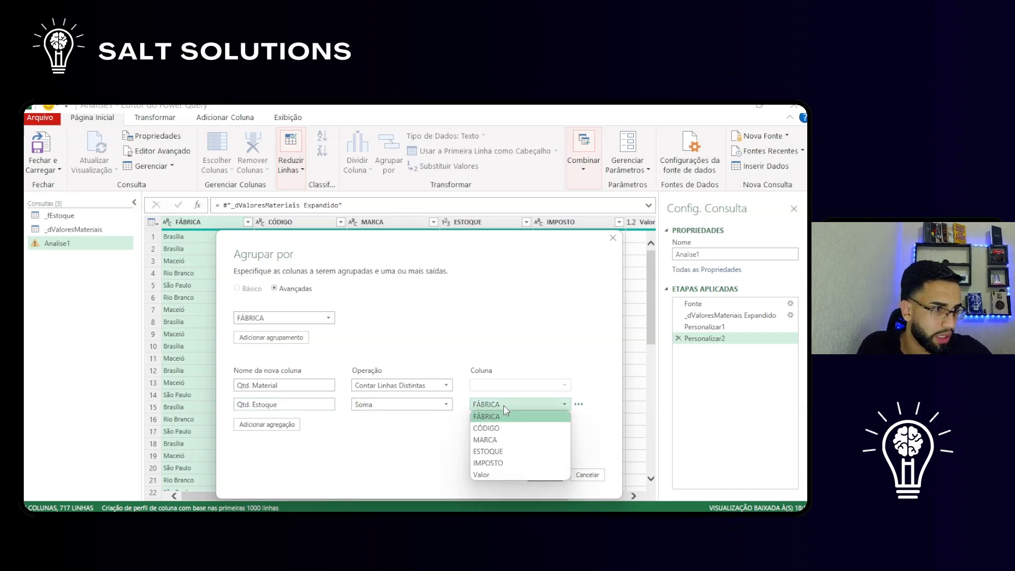
{"action": "left_click", "coordinate": [507, 450]}
Add a third aggregation named Média Estoque to the grouping, using Média on the ESTOQUE column
{"action": "left_click", "coordinate": [253, 425]}
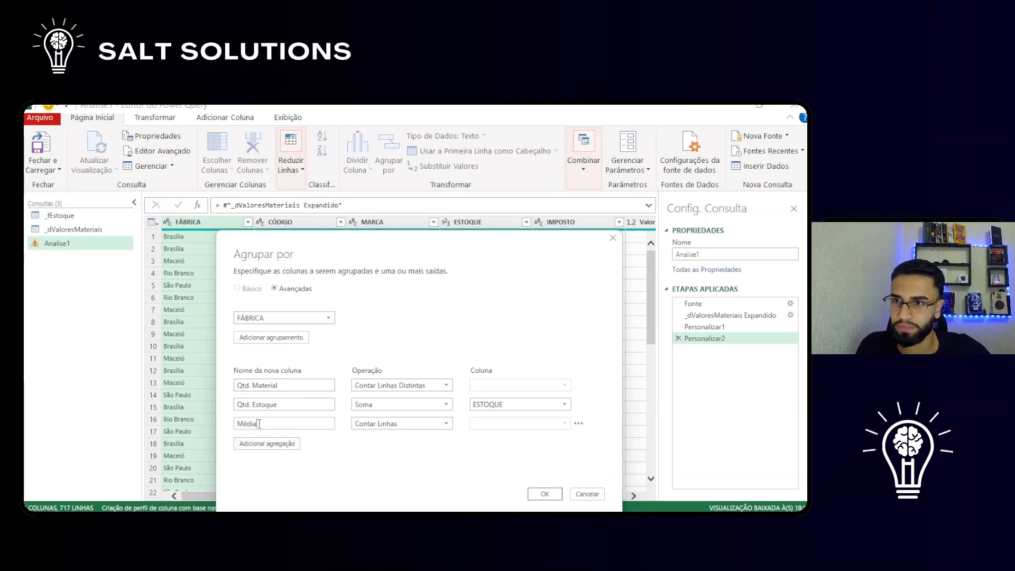
{"action": "type", "text": "Média Estoque"}
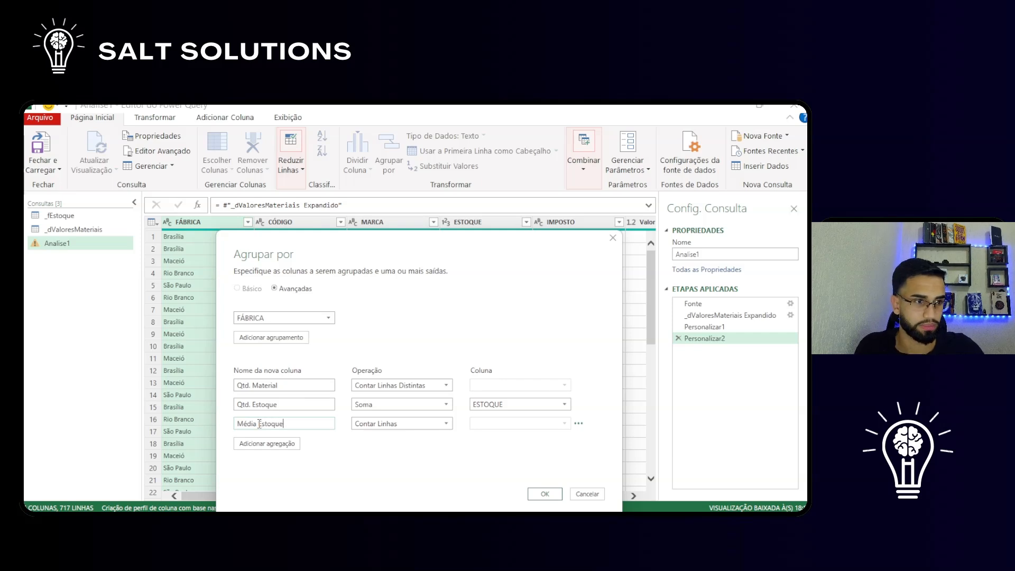
{"action": "left_click", "coordinate": [376, 424]}
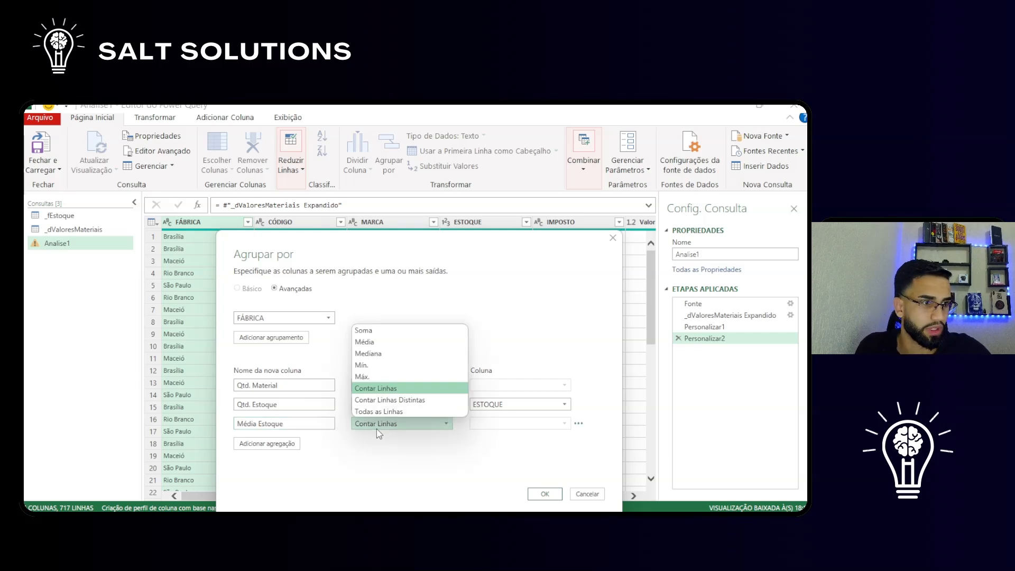
{"action": "left_click", "coordinate": [383, 342]}
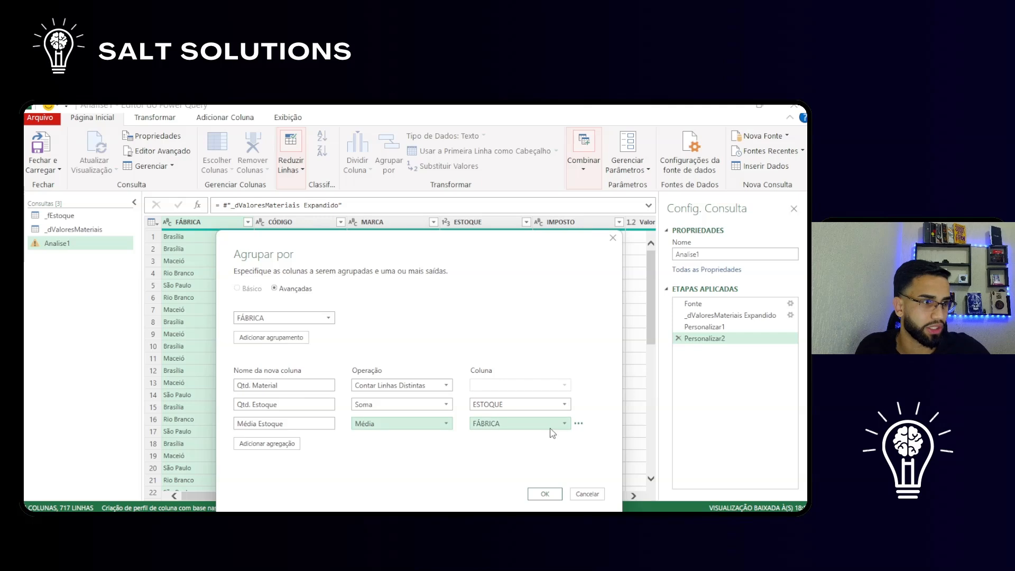
{"action": "left_click", "coordinate": [550, 424]}
{"action": "left_click", "coordinate": [535, 470]}
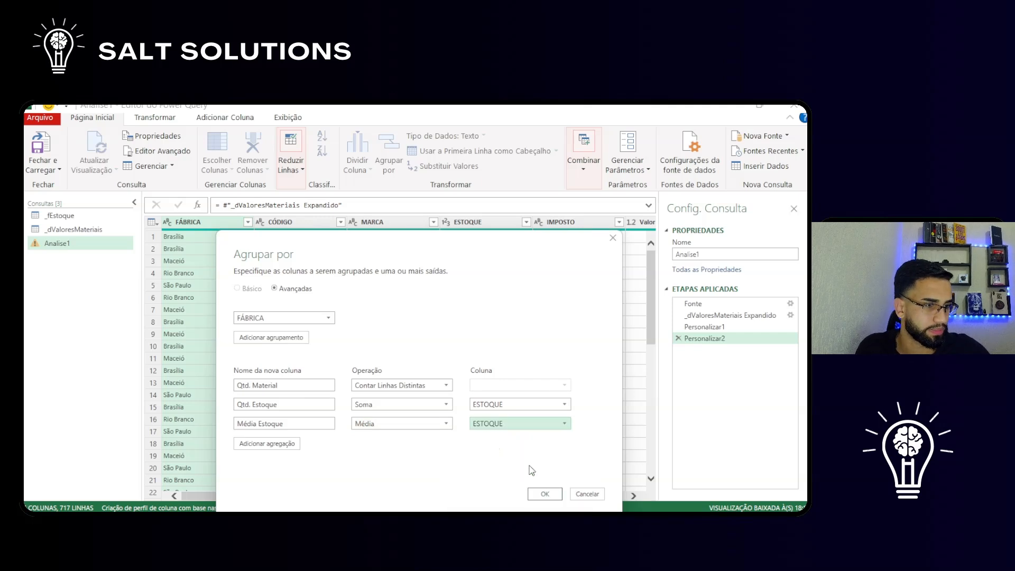
Add a fourth aggregation named Valor Total using Soma on the Valor column, and apply the grouping by FÁBRICA
{"action": "left_click", "coordinate": [283, 444]}
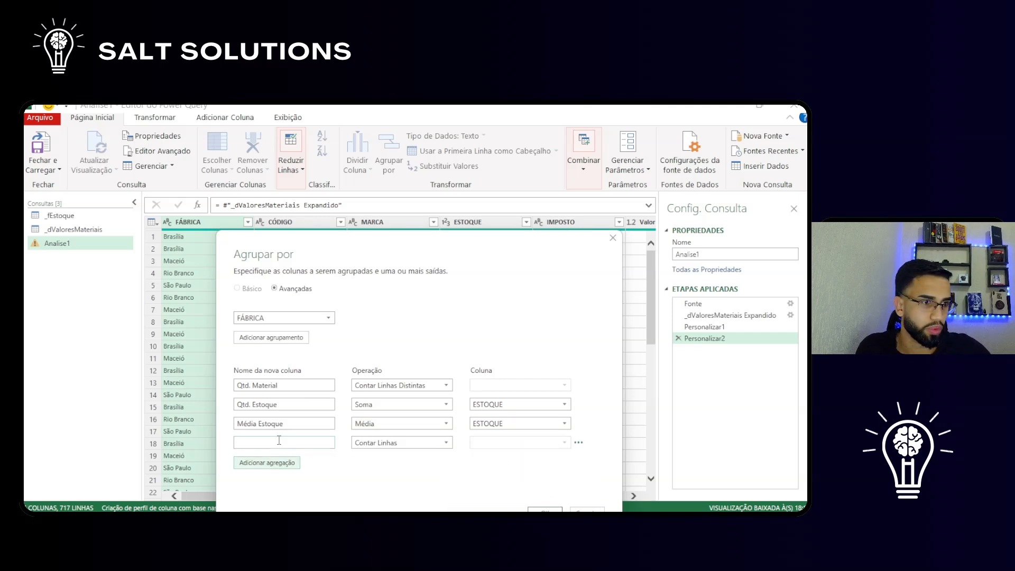
{"action": "type", "text": "Valor Total"}
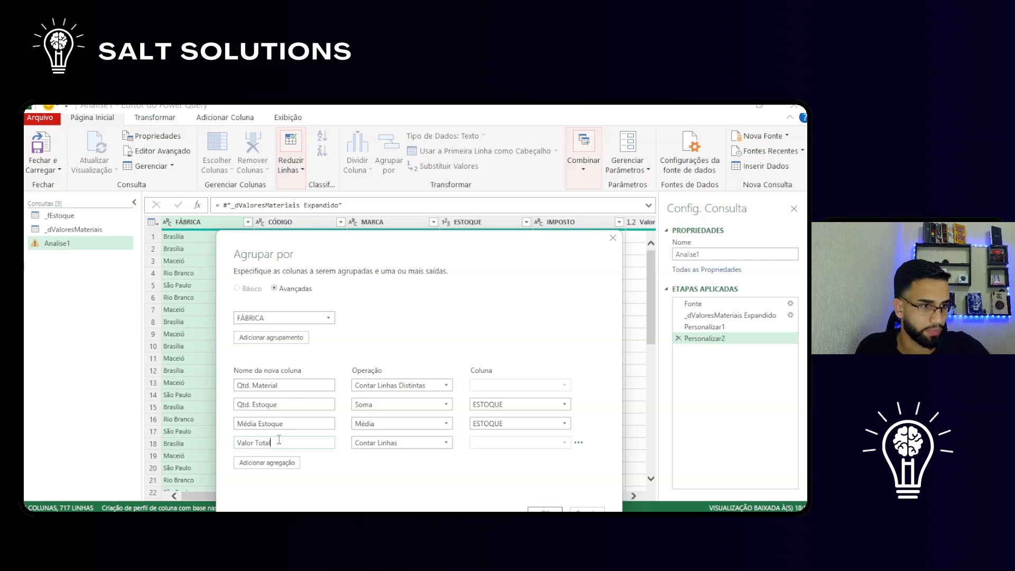
{"action": "left_click", "coordinate": [394, 445]}
{"action": "left_click", "coordinate": [377, 351]}
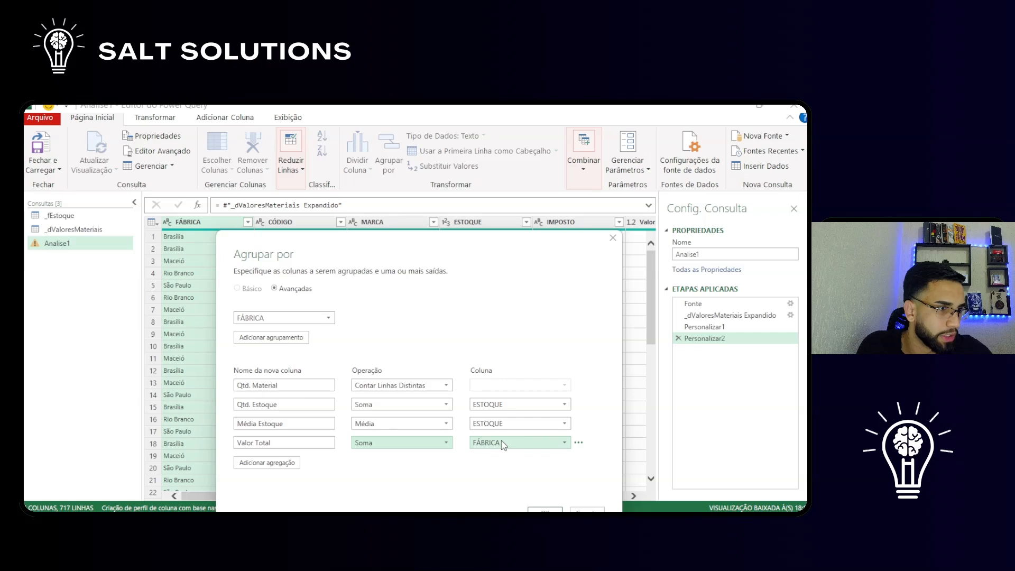
{"action": "left_click", "coordinate": [502, 443]}
{"action": "left_click", "coordinate": [505, 446]}
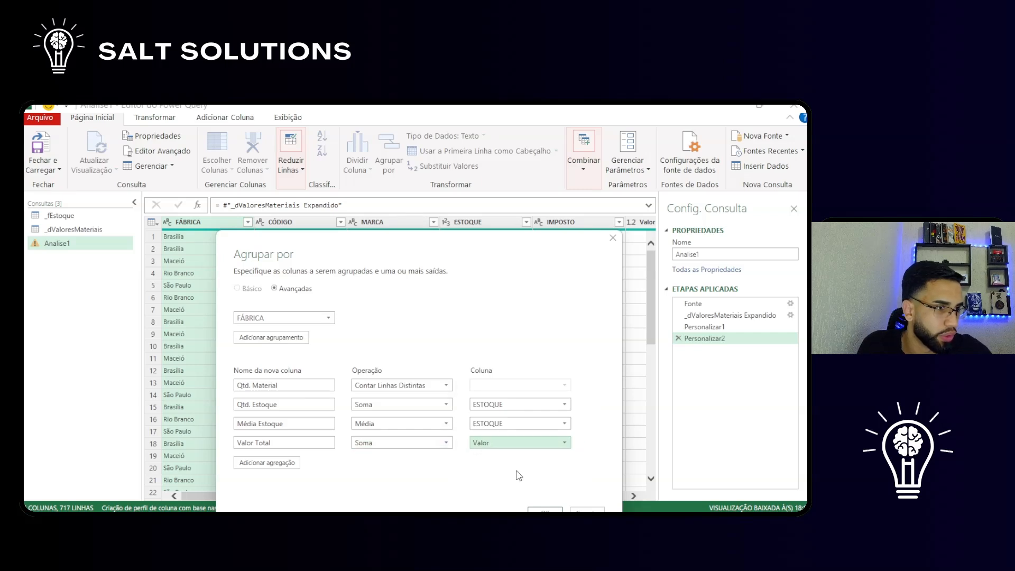
{"action": "left_click", "coordinate": [535, 509]}
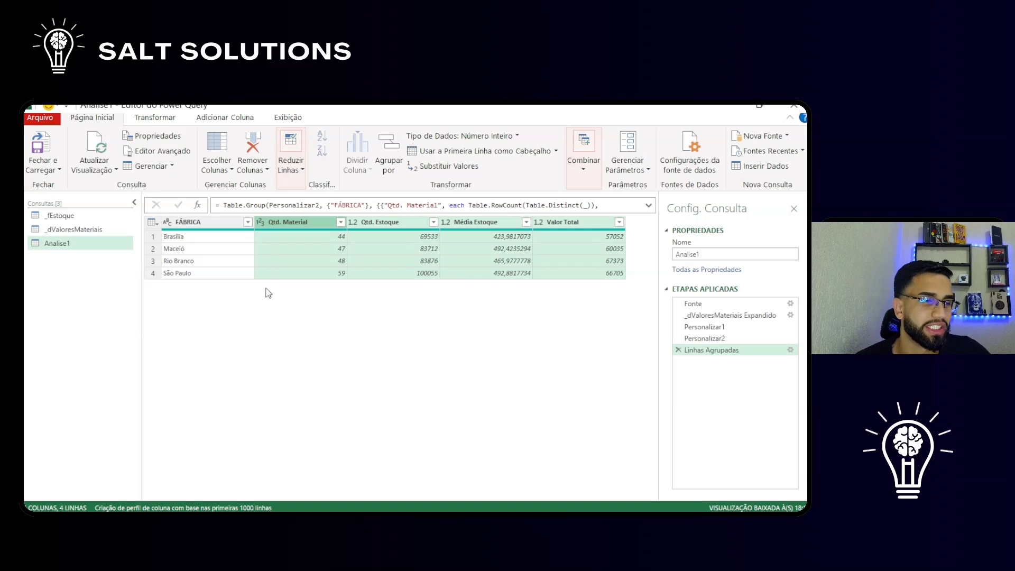
{"action": "left_click", "coordinate": [436, 239]}
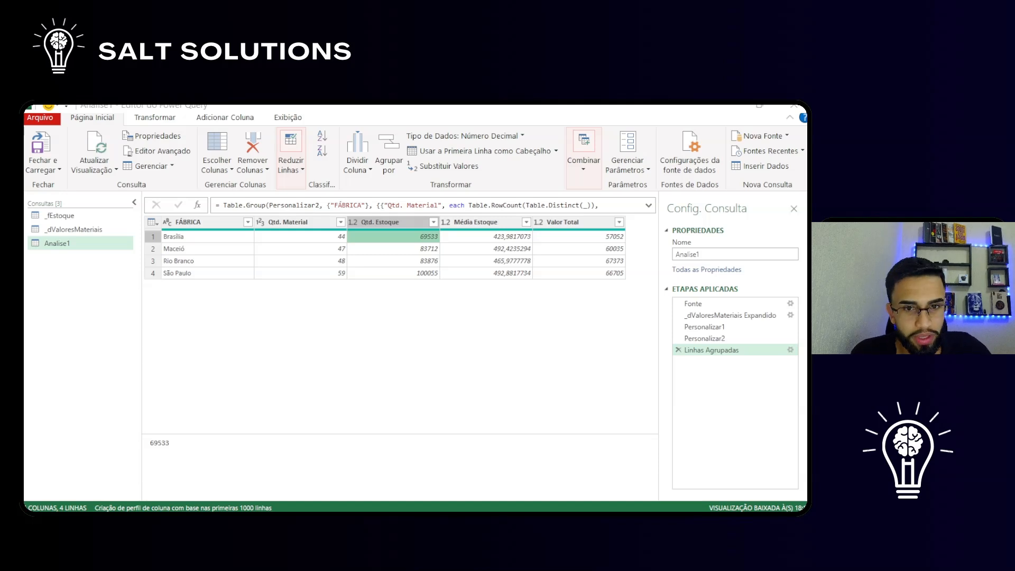
{"action": "left_click", "coordinate": [201, 223]}
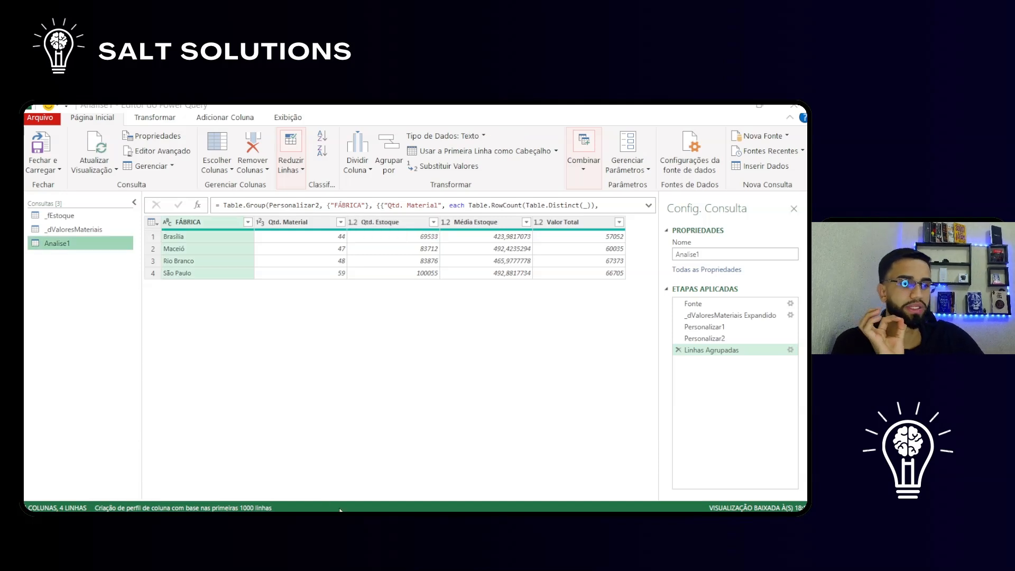
{"action": "left_click", "coordinate": [237, 119]}
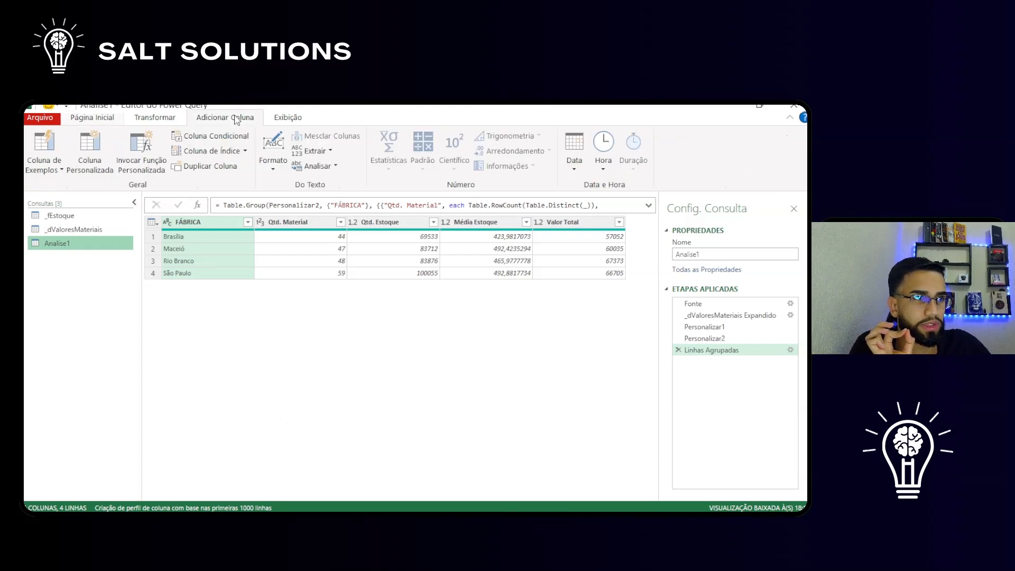
{"action": "left_click", "coordinate": [82, 167]}
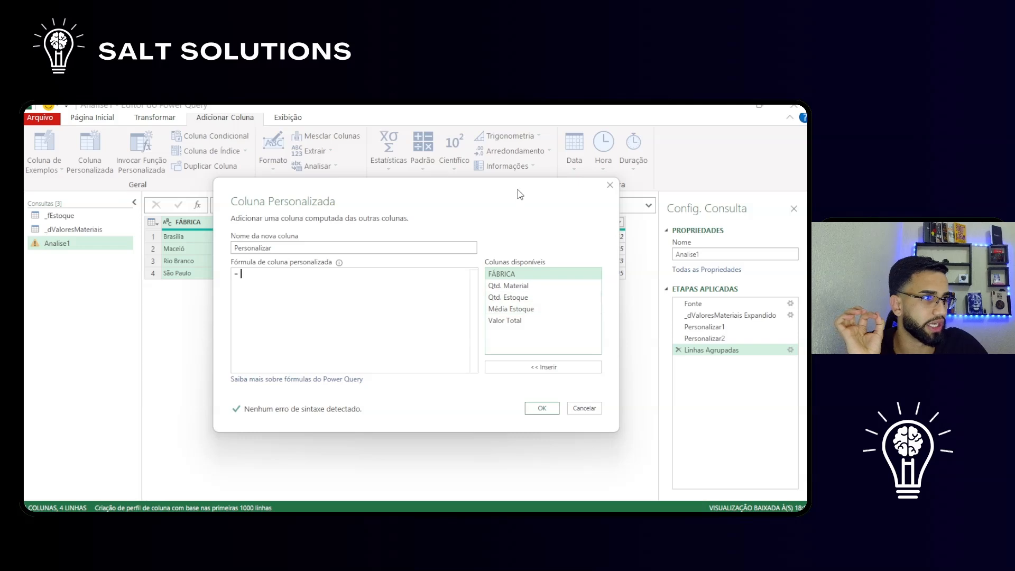
{"action": "left_click_drag", "start_coordinate": [517, 193], "coordinate": [516, 287]}
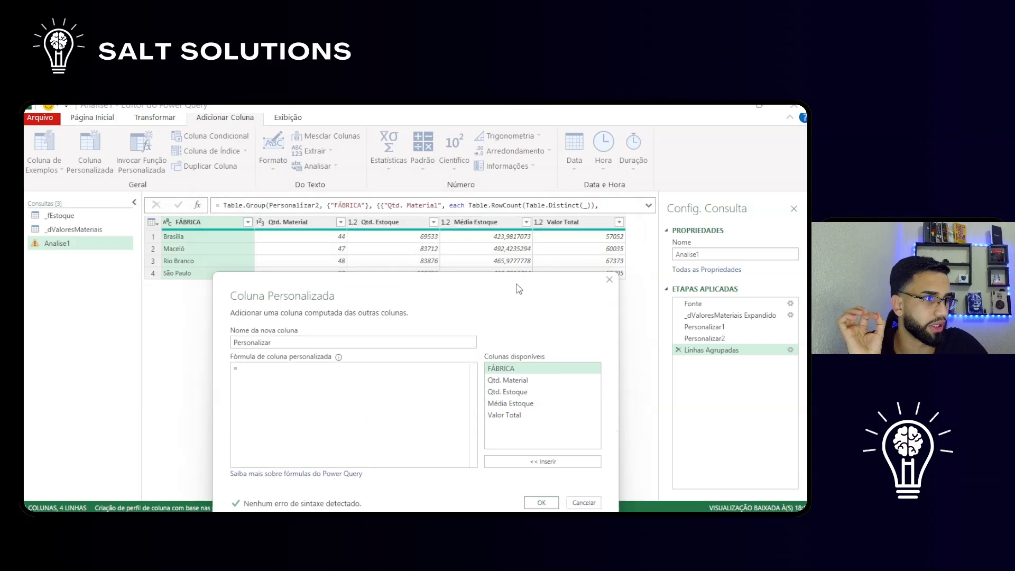
{"action": "double_click", "coordinate": [517, 394]}
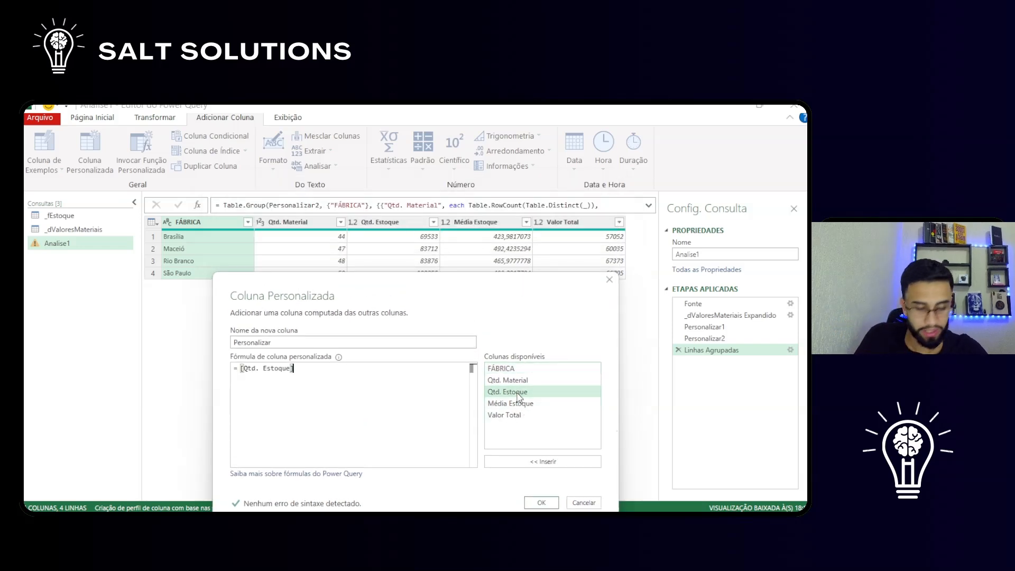
{"action": "type", "text": "/"}
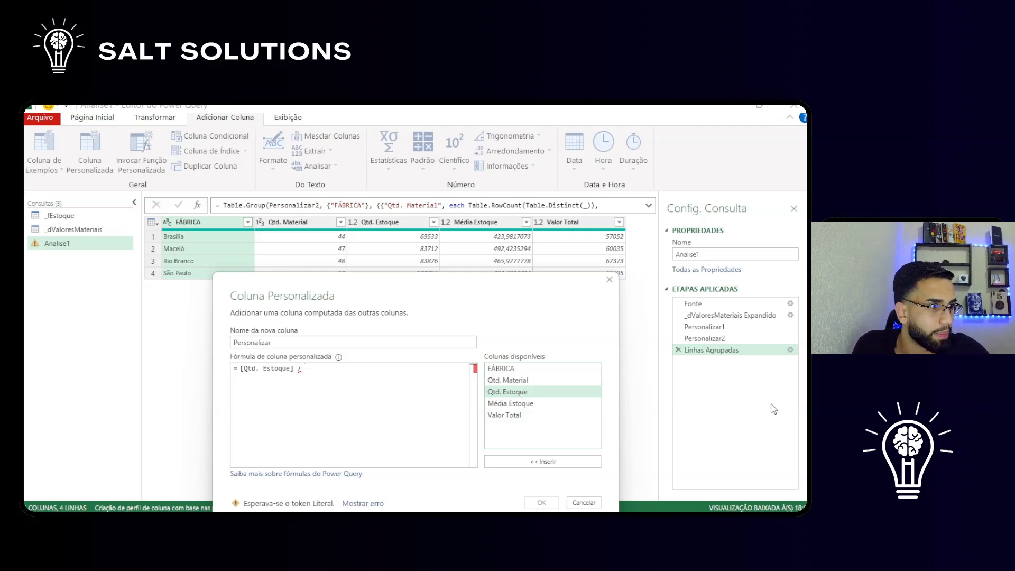
{"action": "left_click", "coordinate": [584, 501]}
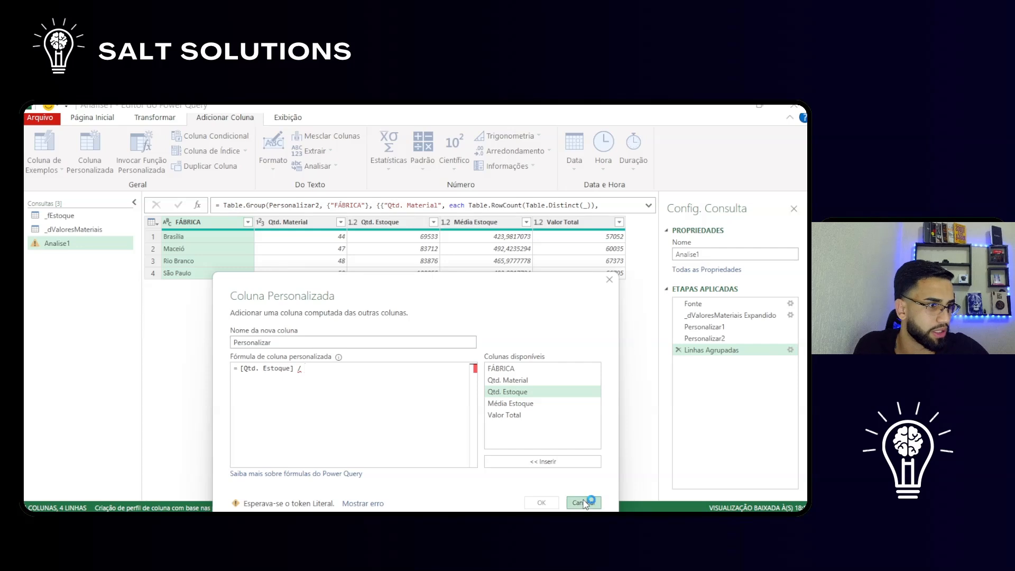
{"action": "left_click", "coordinate": [482, 328]}
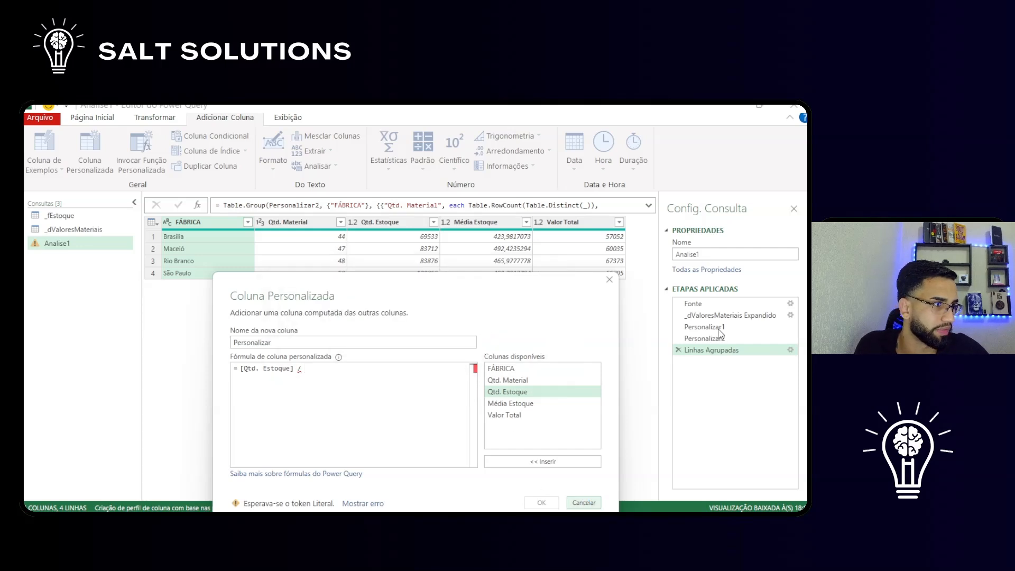
Rename the applied step Personalizar1 as TotalEstoque
{"action": "left_click_drag", "start_coordinate": [706, 328], "coordinate": [707, 332]}
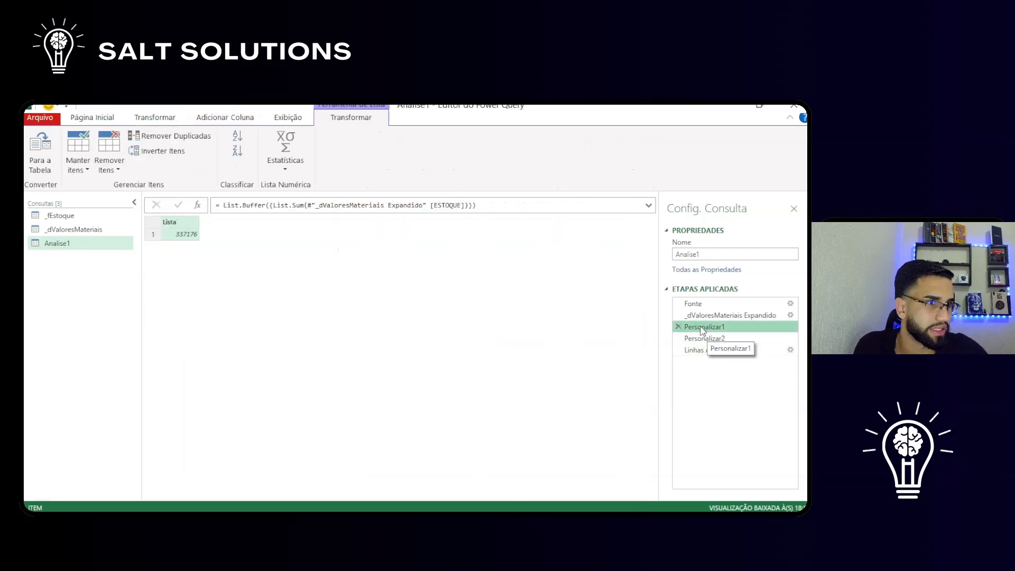
{"action": "right_click", "coordinate": [707, 332]}
{"action": "left_click", "coordinate": [722, 370]}
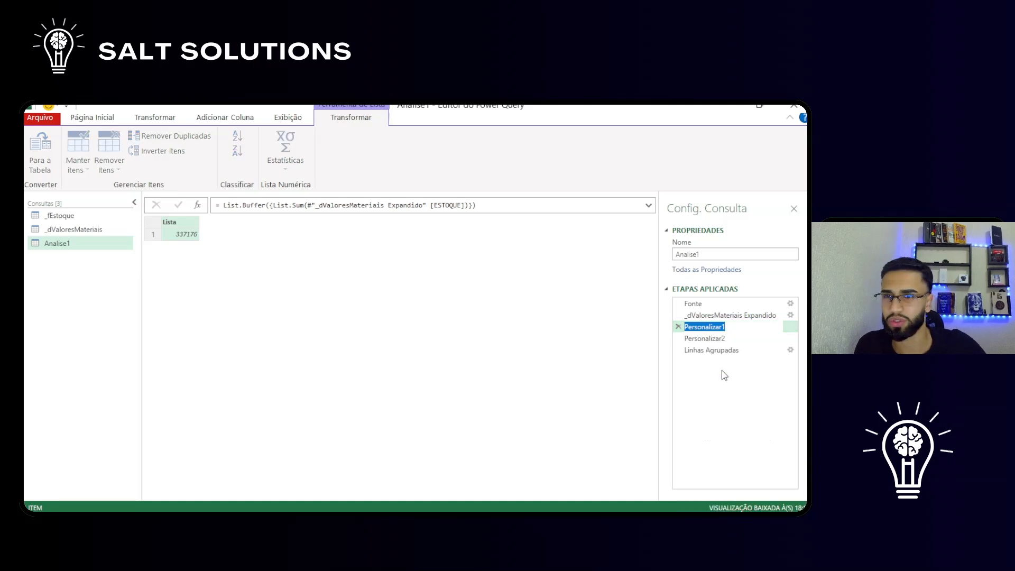
{"action": "type", "text": "TotalEs"}
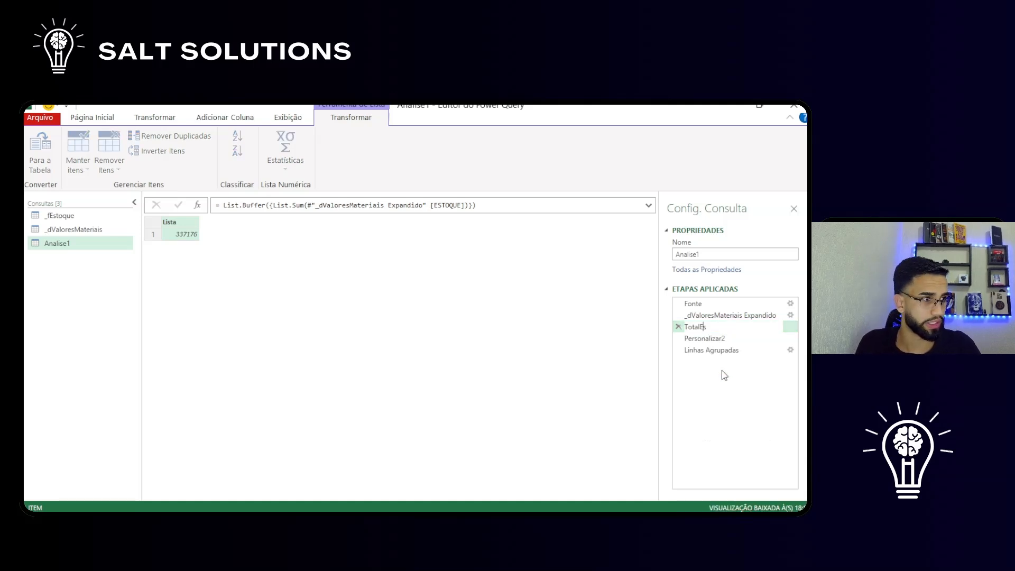
{"action": "type", "text": "toque"}
{"action": "key", "text": "Return"}
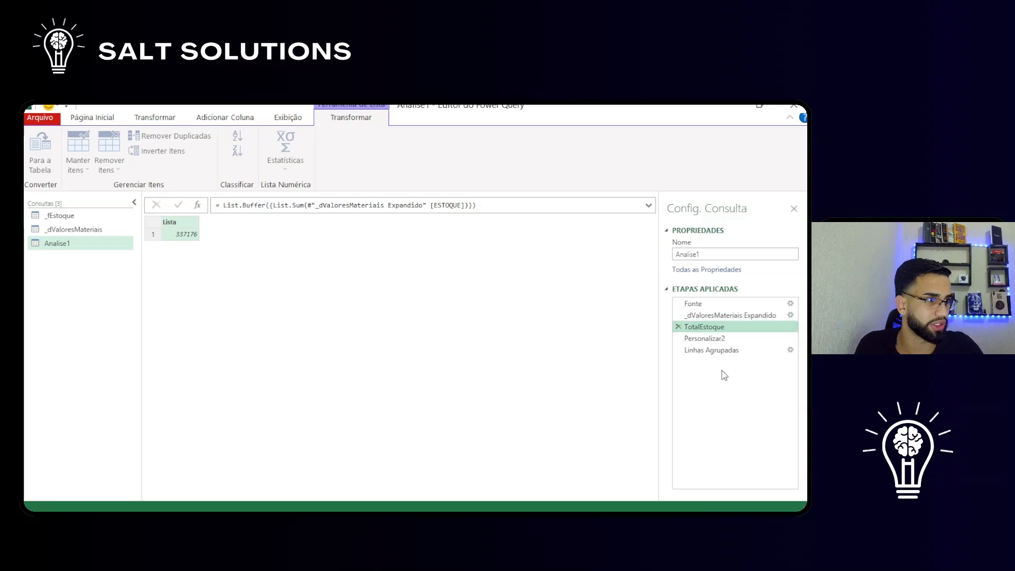
Rename the applied step Personalizar2 as RetornarInfo
{"action": "left_click", "coordinate": [711, 351]}
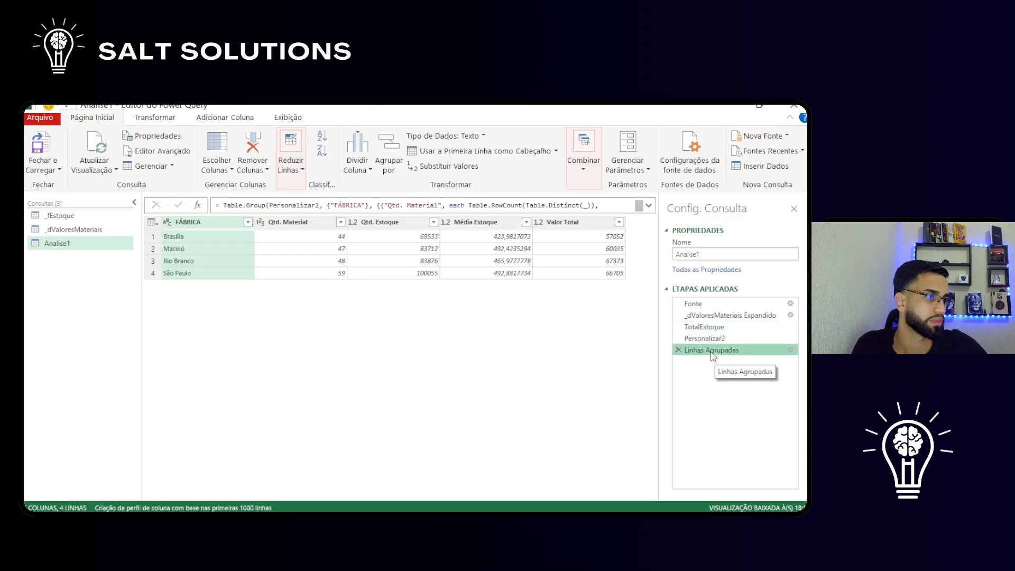
{"action": "left_click", "coordinate": [708, 340]}
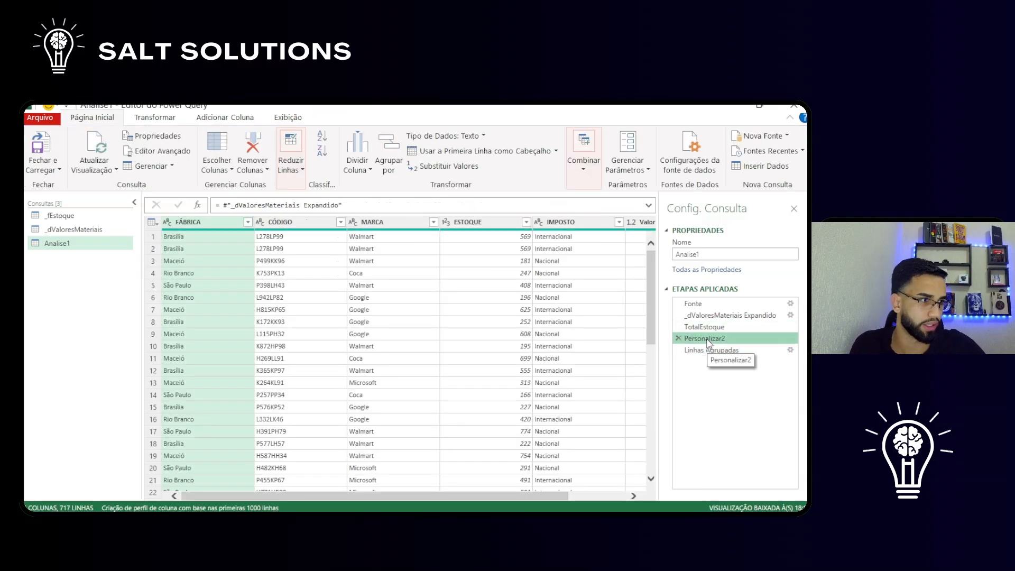
{"action": "right_click", "coordinate": [708, 341]}
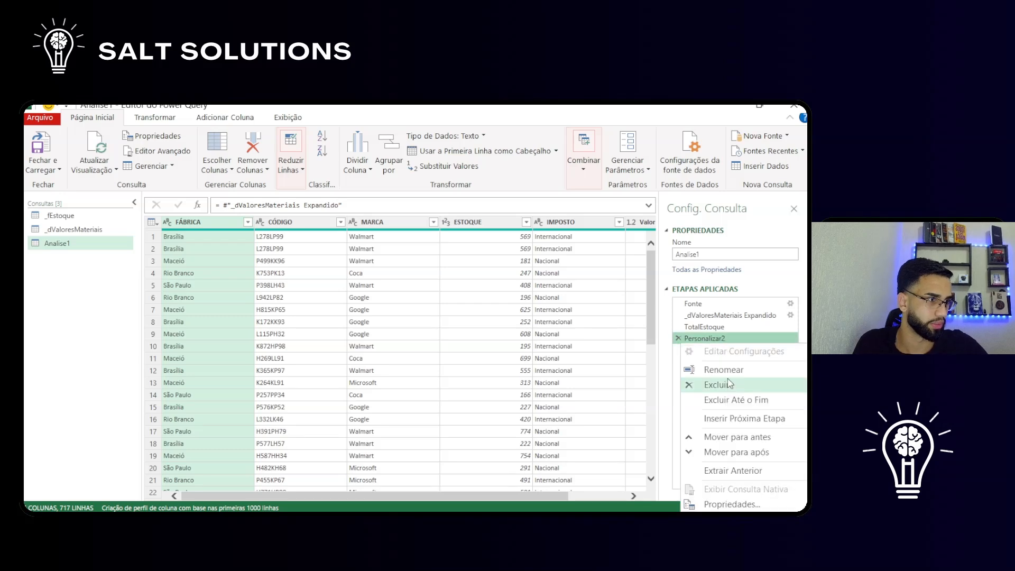
{"action": "left_click", "coordinate": [729, 373]}
{"action": "type", "text": "Ret"}
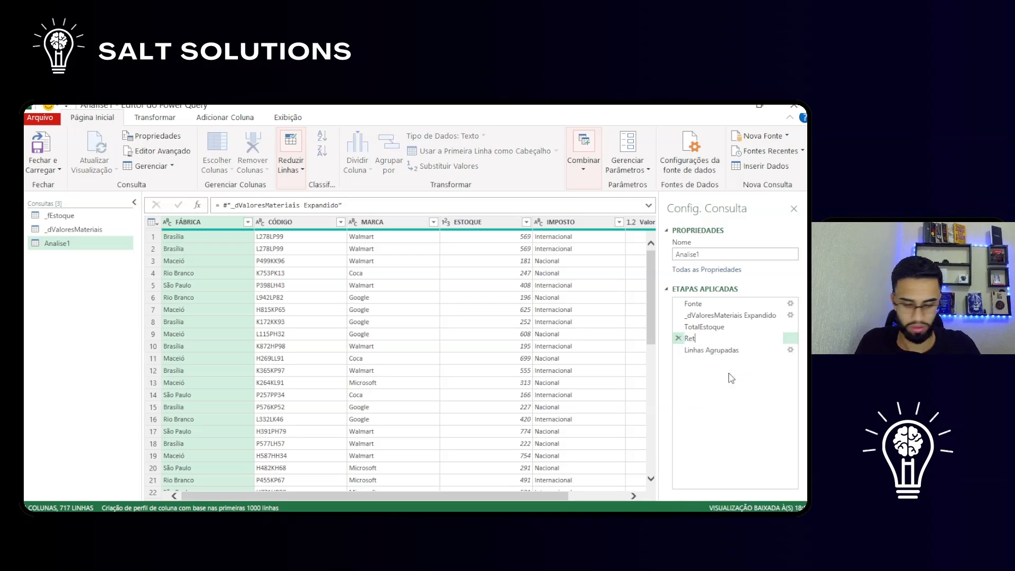
{"action": "type", "text": "ornar"}
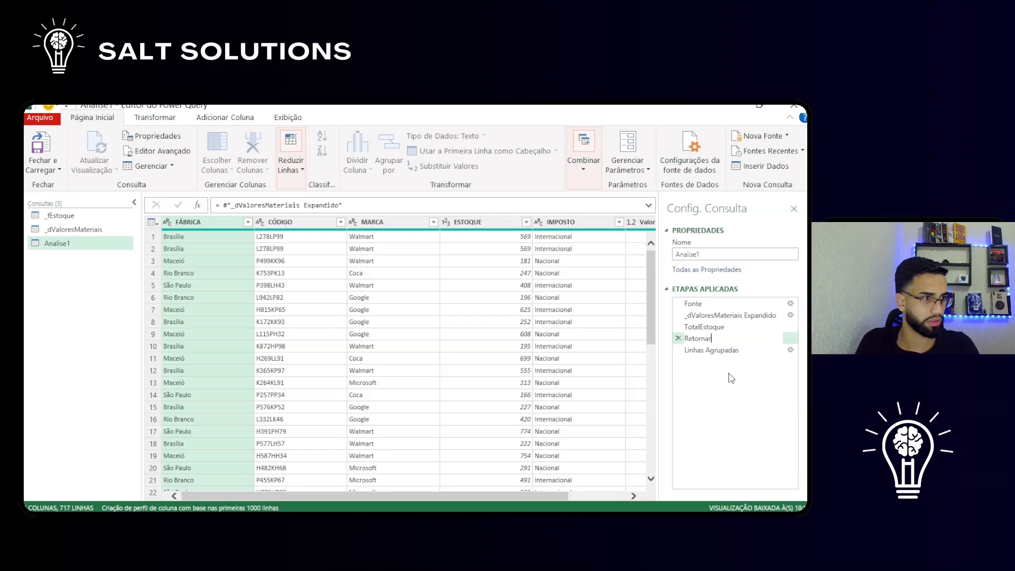
{"action": "type", "text": "Inf"}
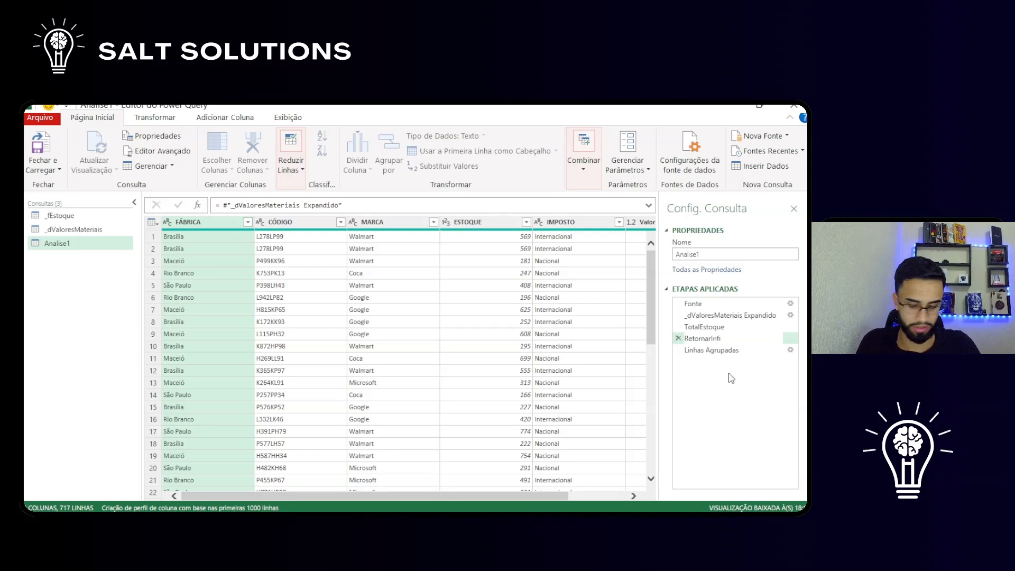
{"action": "type", "text": "o"}
{"action": "key", "text": "Return"}
Start a custom column named % Estoque on the grouped rows of Analise1
{"action": "left_click", "coordinate": [731, 350]}
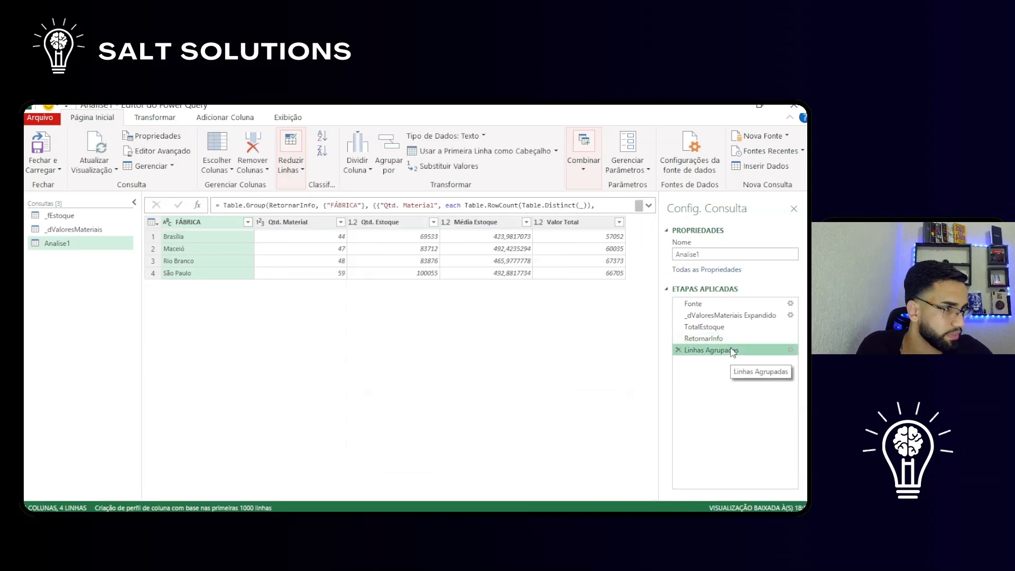
{"action": "left_click", "coordinate": [225, 117]}
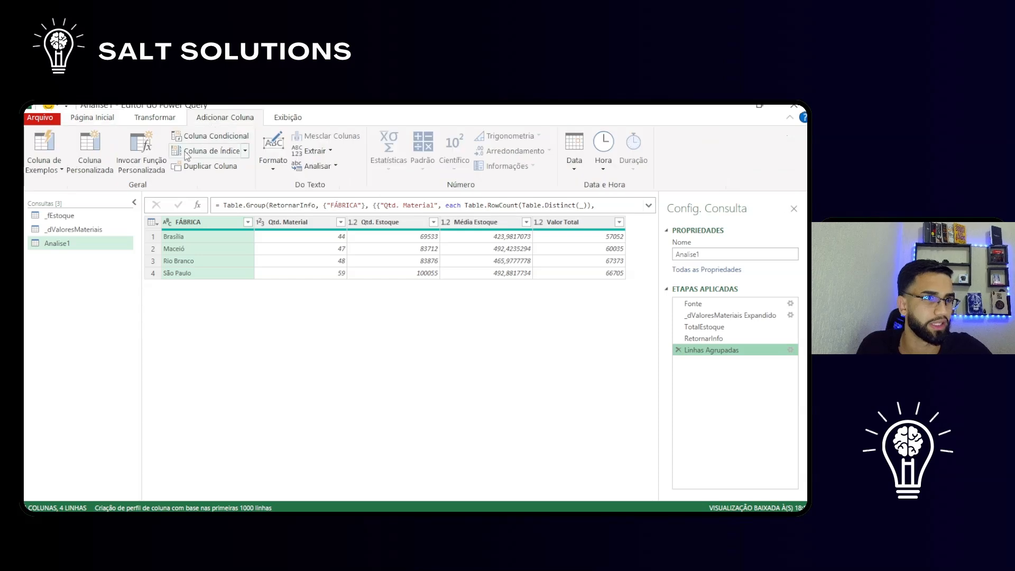
{"action": "left_click", "coordinate": [90, 153]}
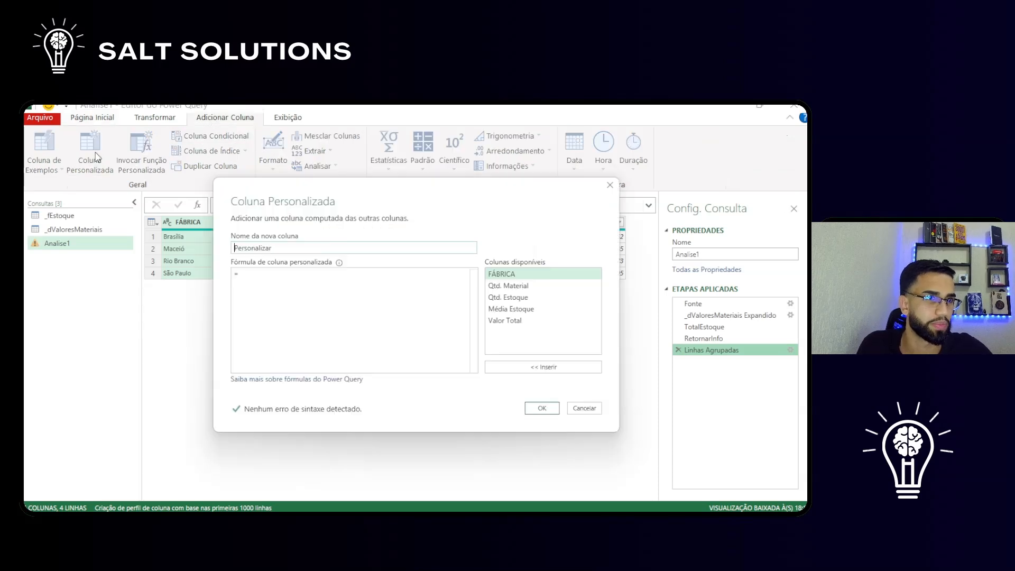
{"action": "double_click", "coordinate": [294, 248]}
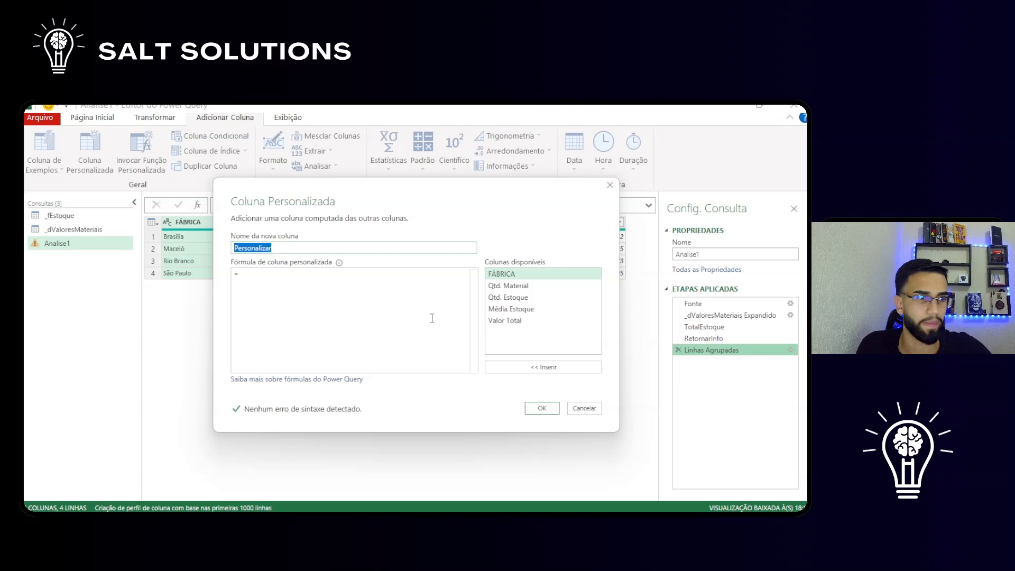
{"action": "type", "text": "% Estoque"}
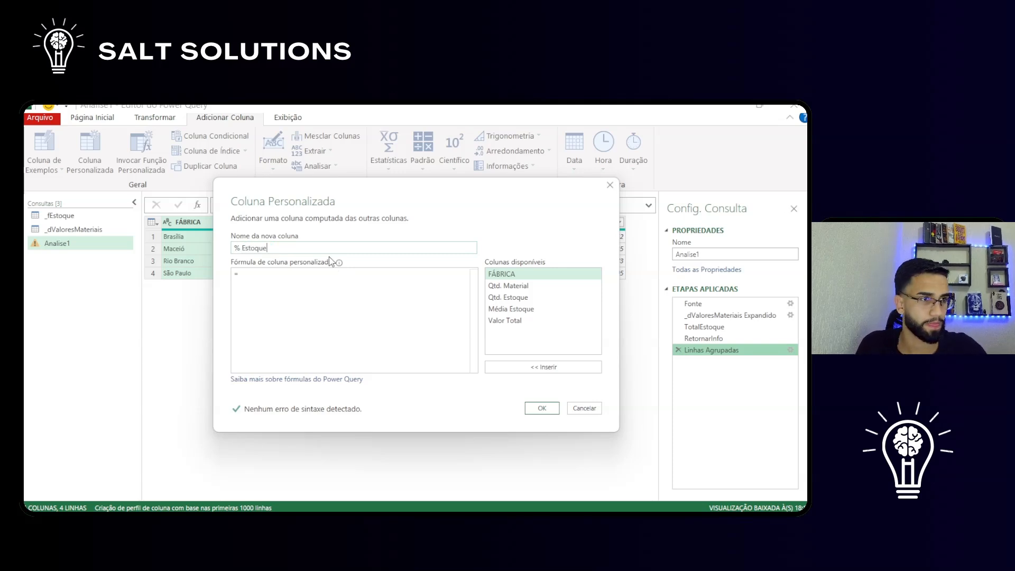
Define the % Estoque formula as [Qtd. Estoque] / TotalEstoque{0} and add the column
{"action": "left_click", "coordinate": [320, 273]}
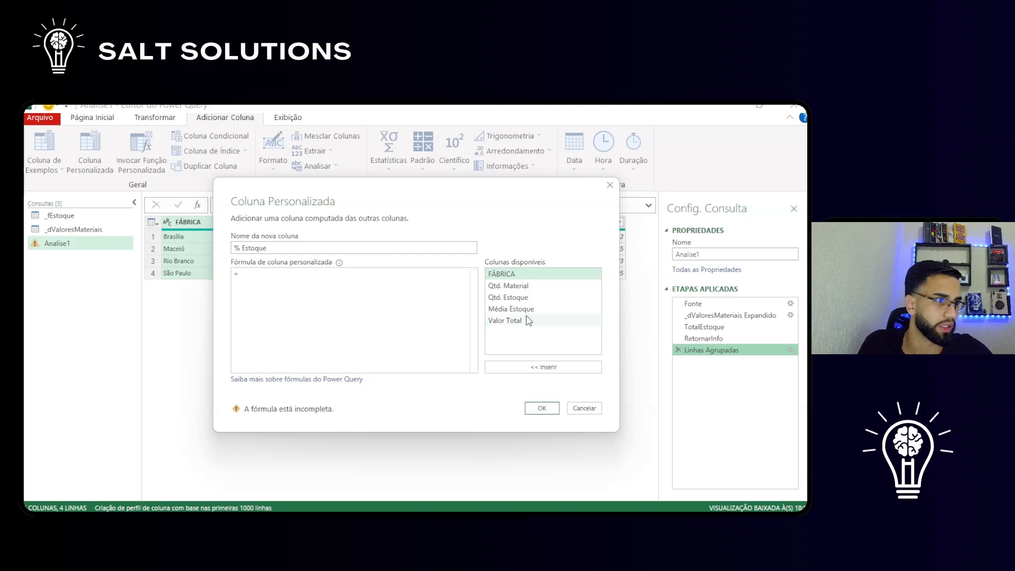
{"action": "double_click", "coordinate": [515, 298]}
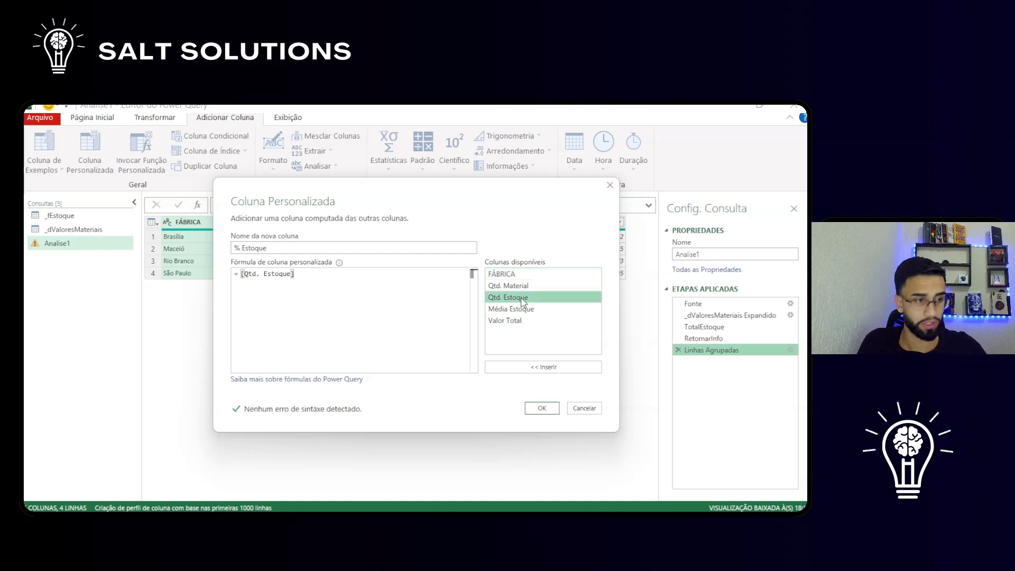
{"action": "left_click", "coordinate": [415, 283]}
{"action": "type", "text": "/ "}
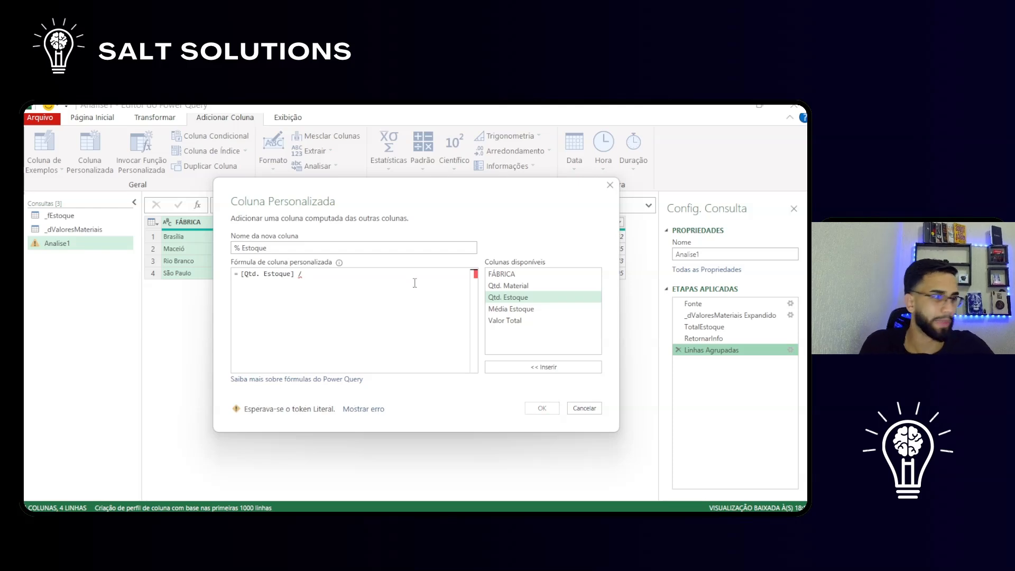
{"action": "type", "text": "Tota"}
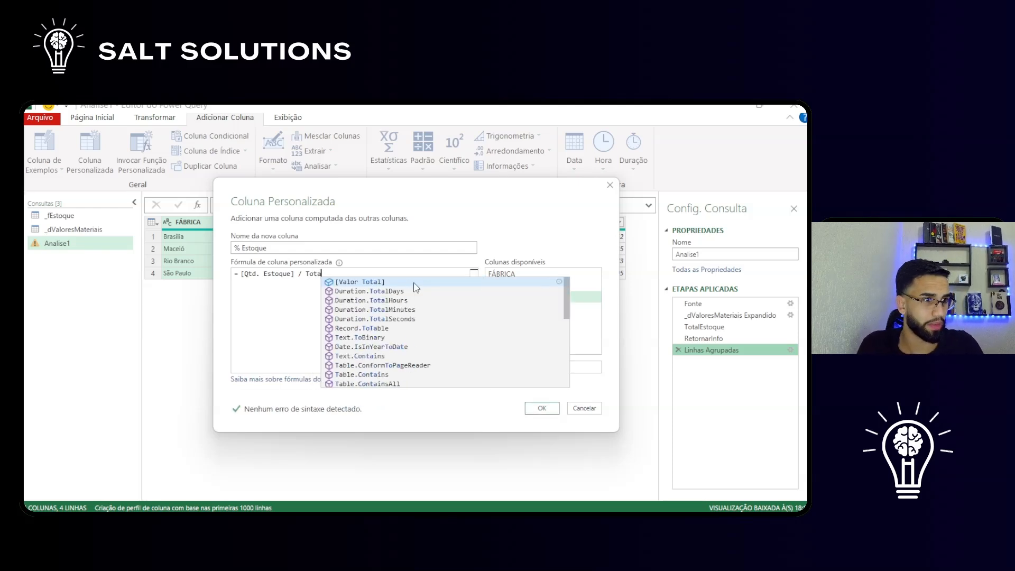
{"action": "type", "text": "l"}
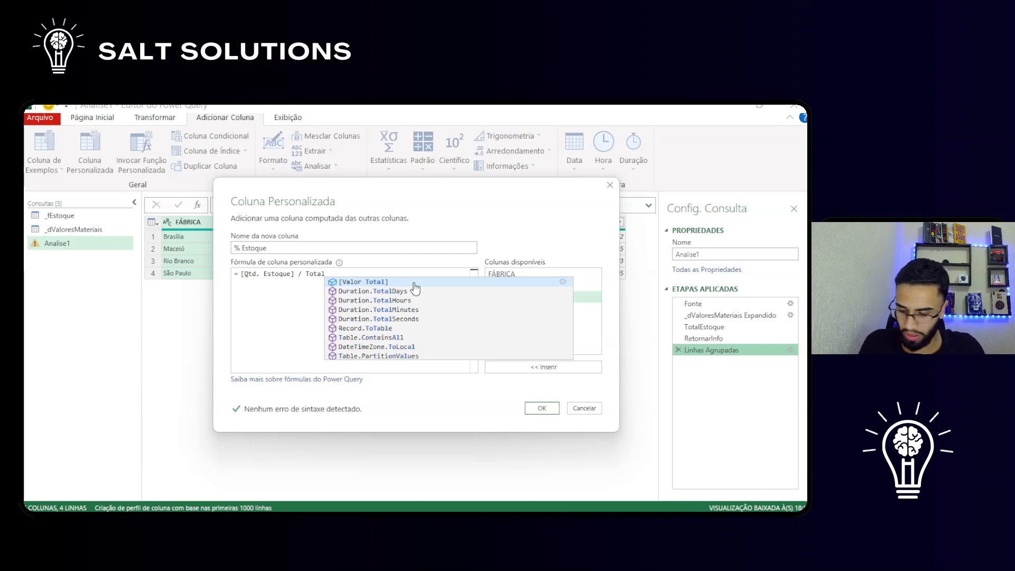
{"action": "type", "text": "Estoque"}
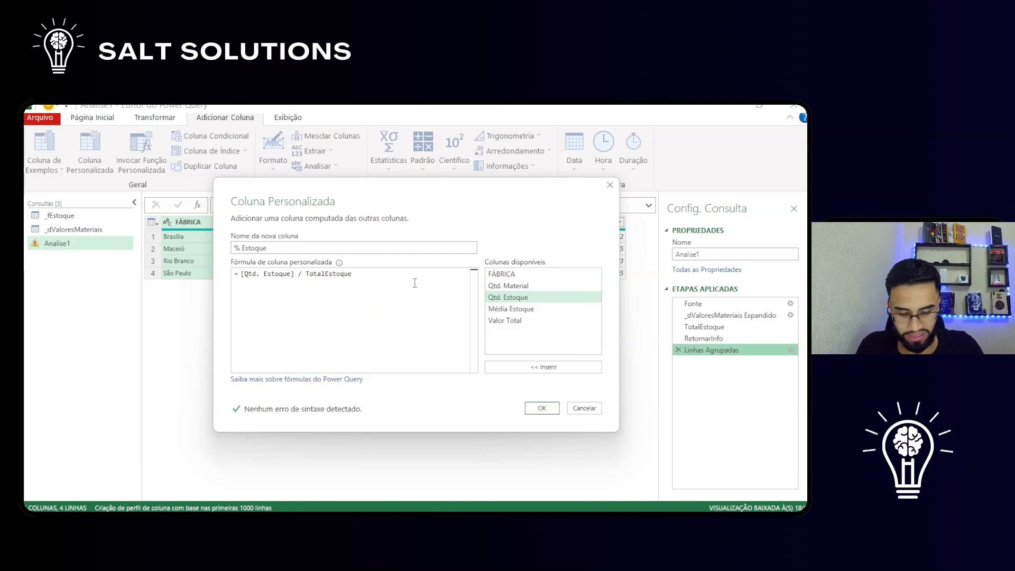
{"action": "type", "text": "{"}
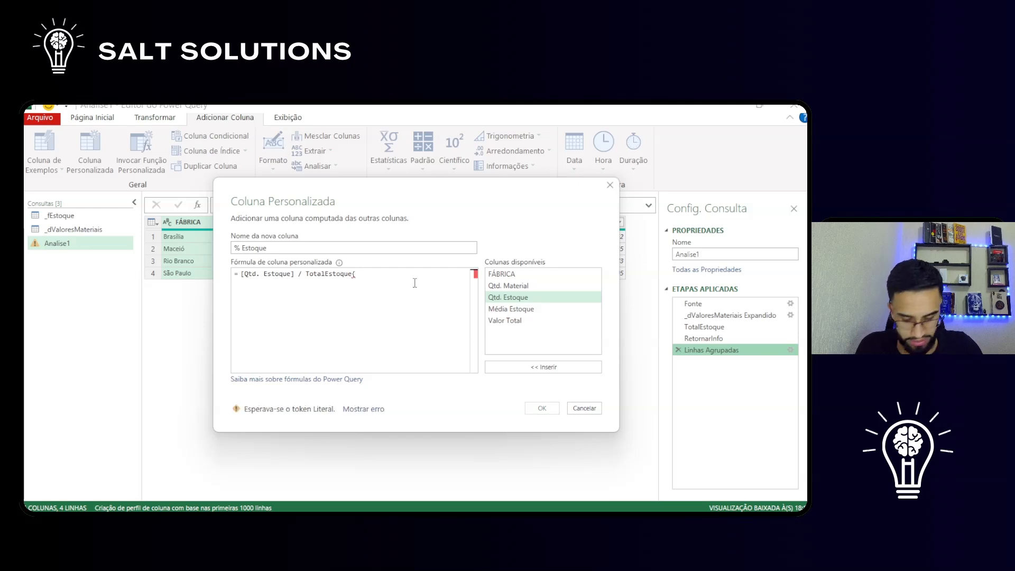
{"action": "type", "text": "0}"}
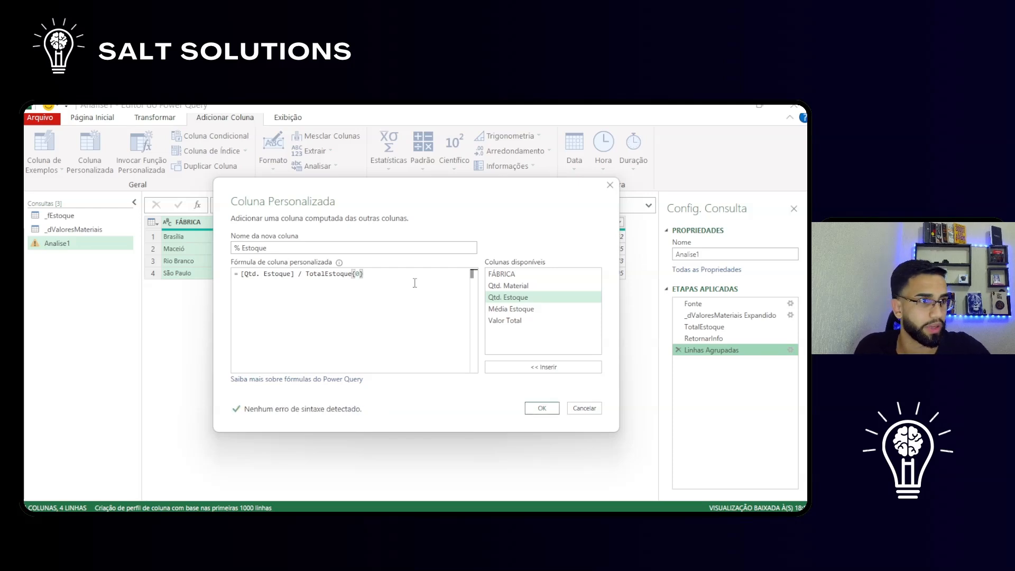
{"action": "left_click", "coordinate": [543, 409]}
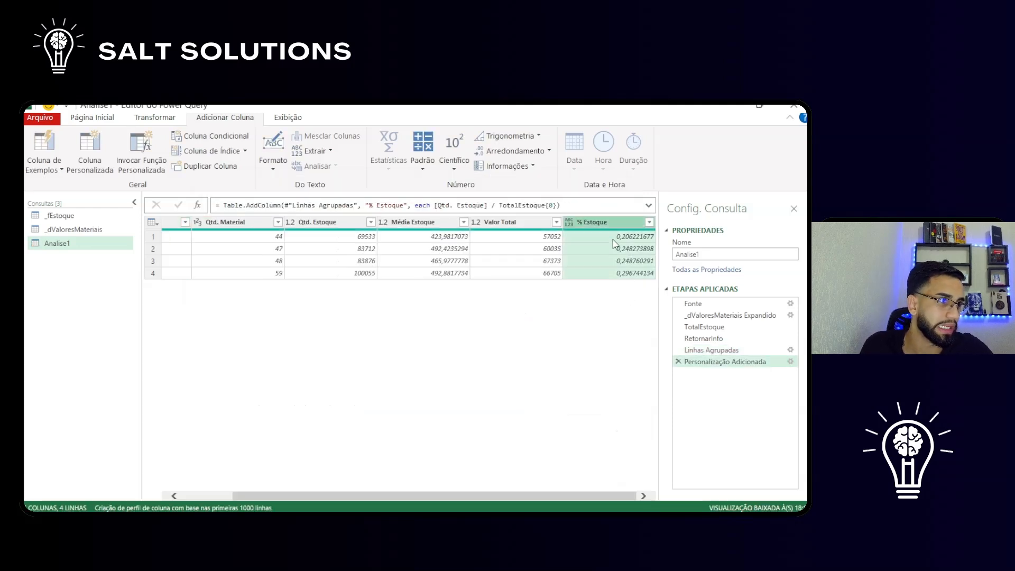
Set the data type of the % Estoque column to Percentual
{"action": "left_click", "coordinate": [569, 222]}
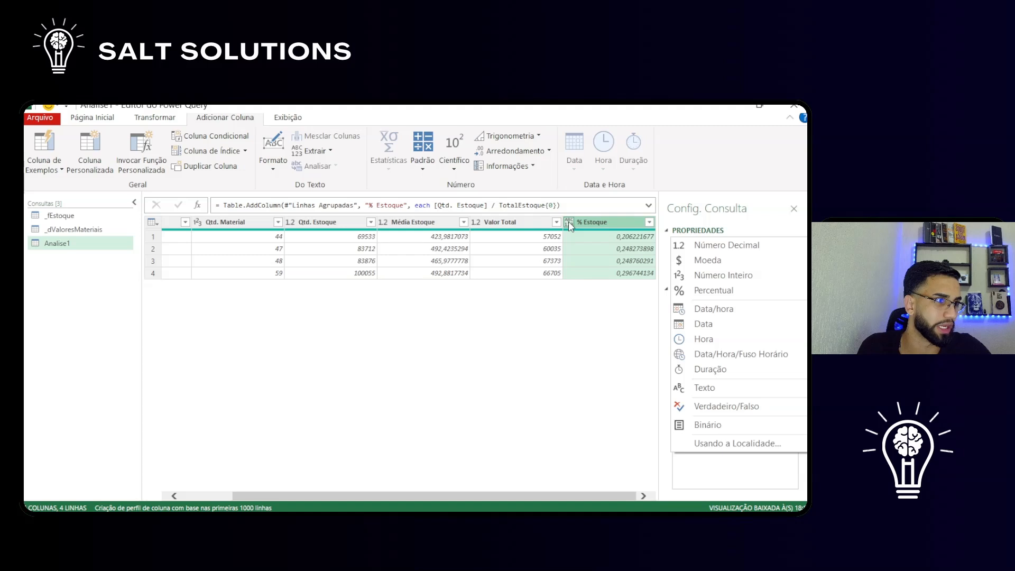
{"action": "left_click", "coordinate": [735, 293]}
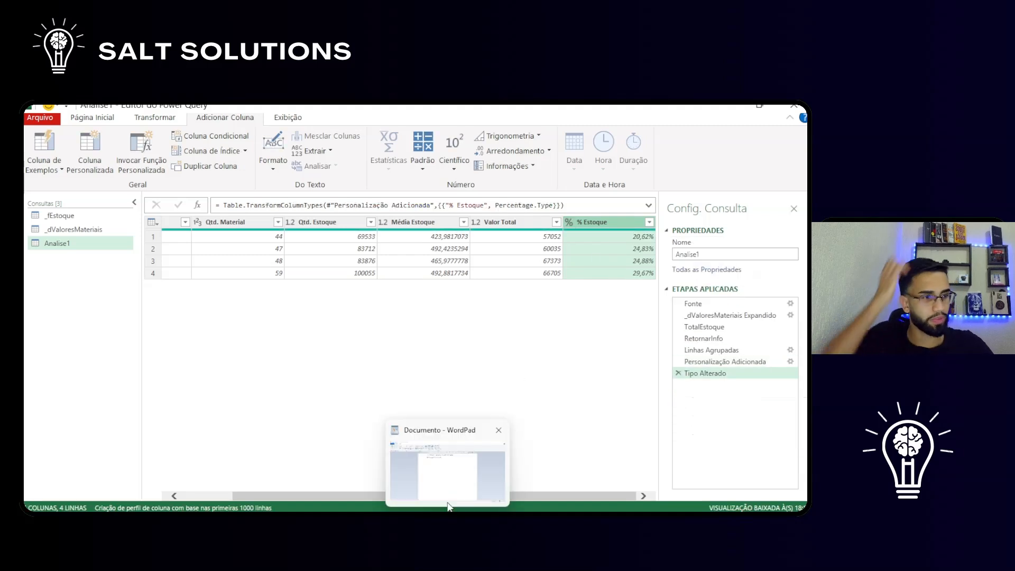
{"action": "left_click_drag", "start_coordinate": [608, 496], "coordinate": [529, 499]}
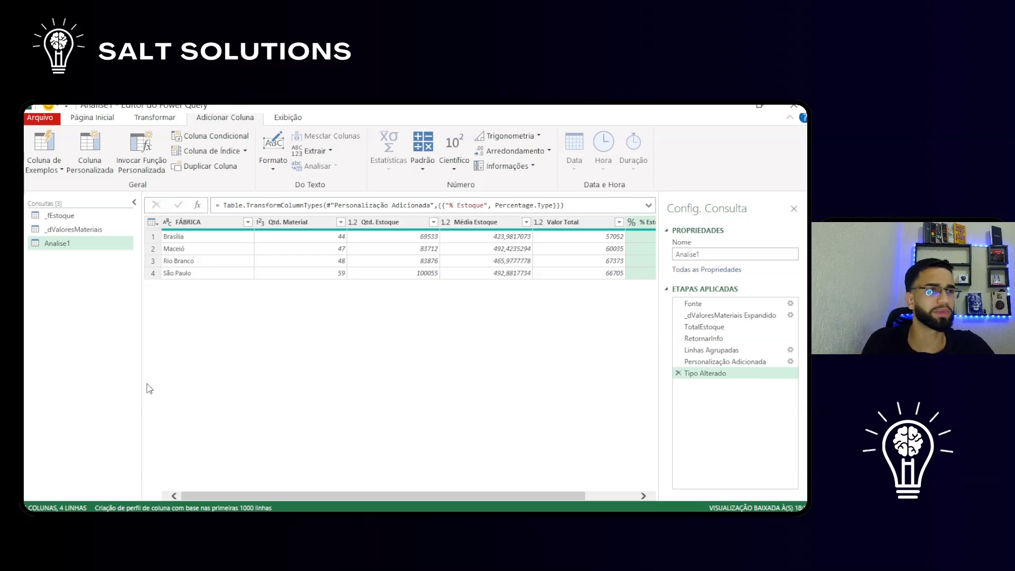
Close the Power Query editor and load the query changes into the workbook
{"action": "left_click", "coordinate": [102, 120]}
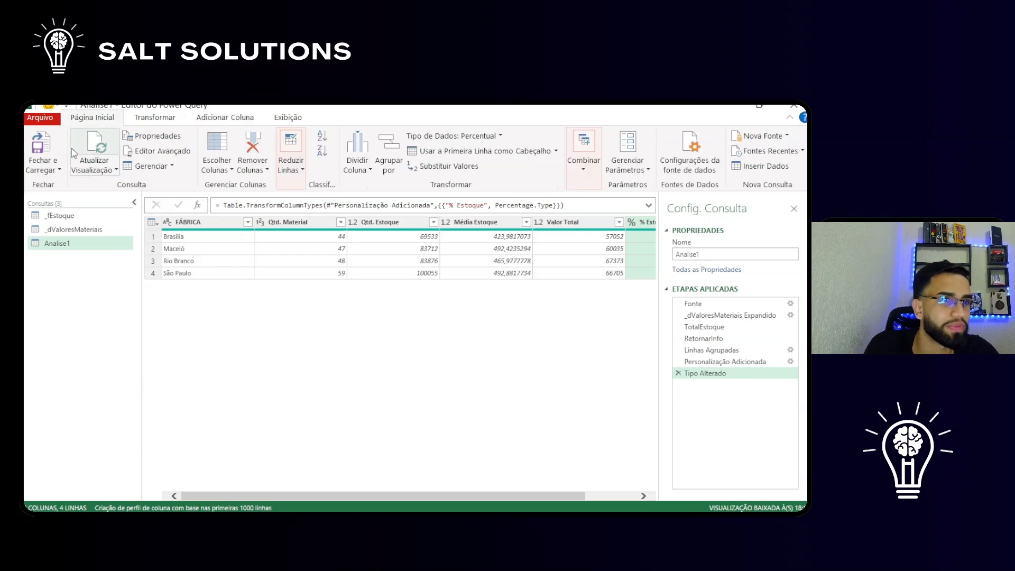
{"action": "left_click", "coordinate": [44, 169]}
{"action": "left_click", "coordinate": [77, 190]}
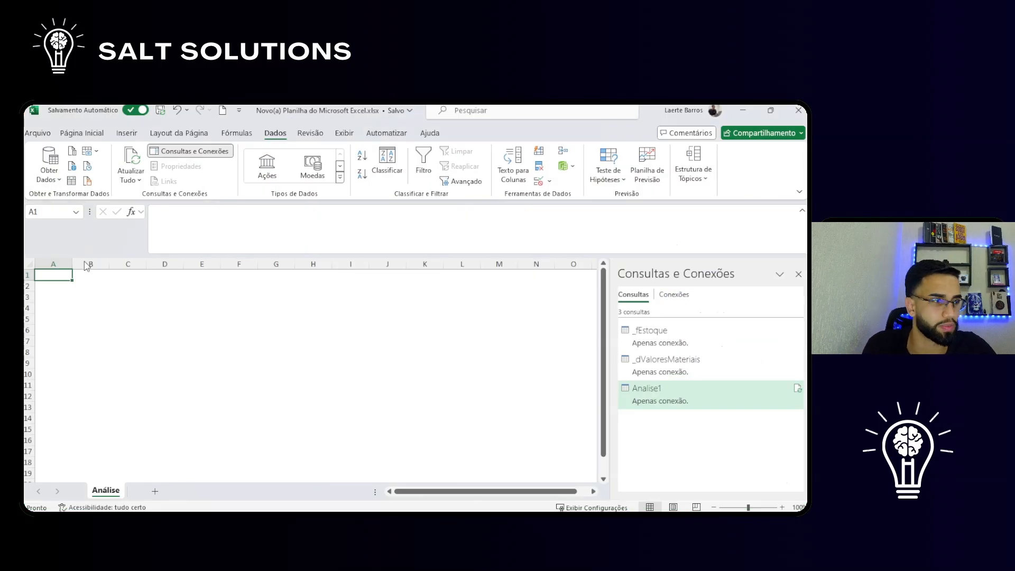
Load the Analise1 query as a Tabela in the existing Análise sheet, starting at cell A1
{"action": "right_click", "coordinate": [673, 391]}
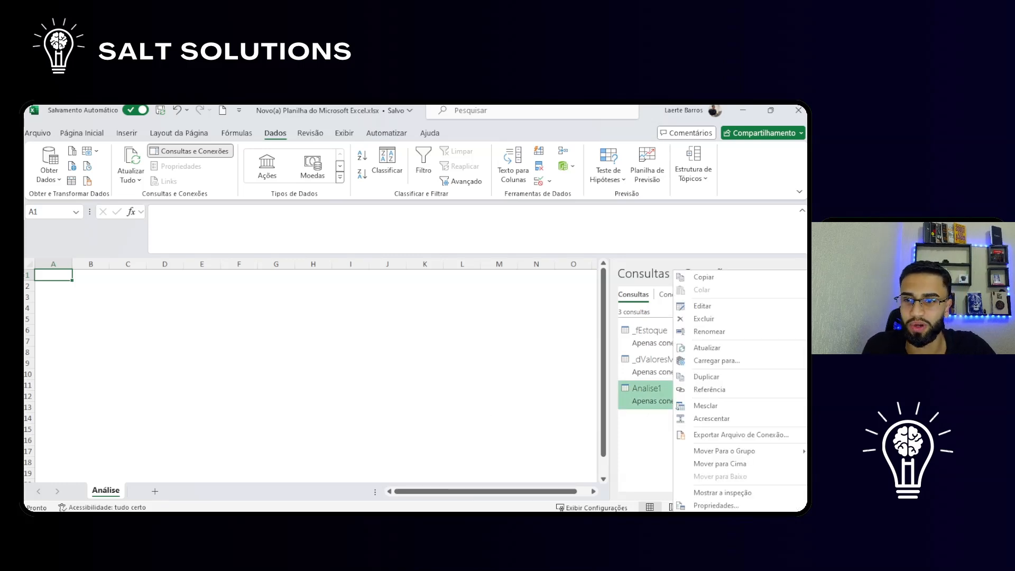
{"action": "left_click", "coordinate": [716, 361]}
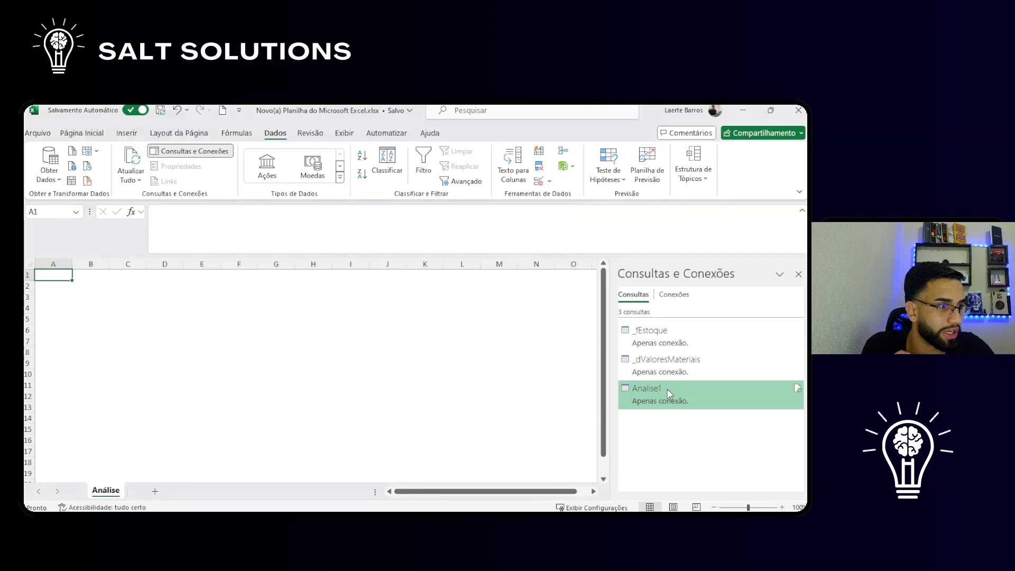
{"action": "right_click", "coordinate": [667, 404]}
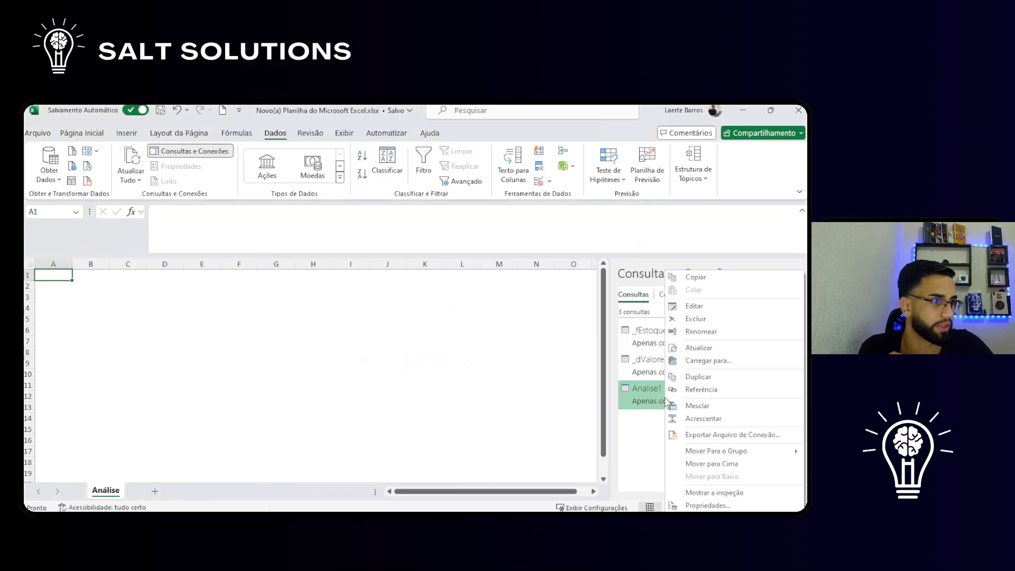
{"action": "left_click", "coordinate": [719, 366]}
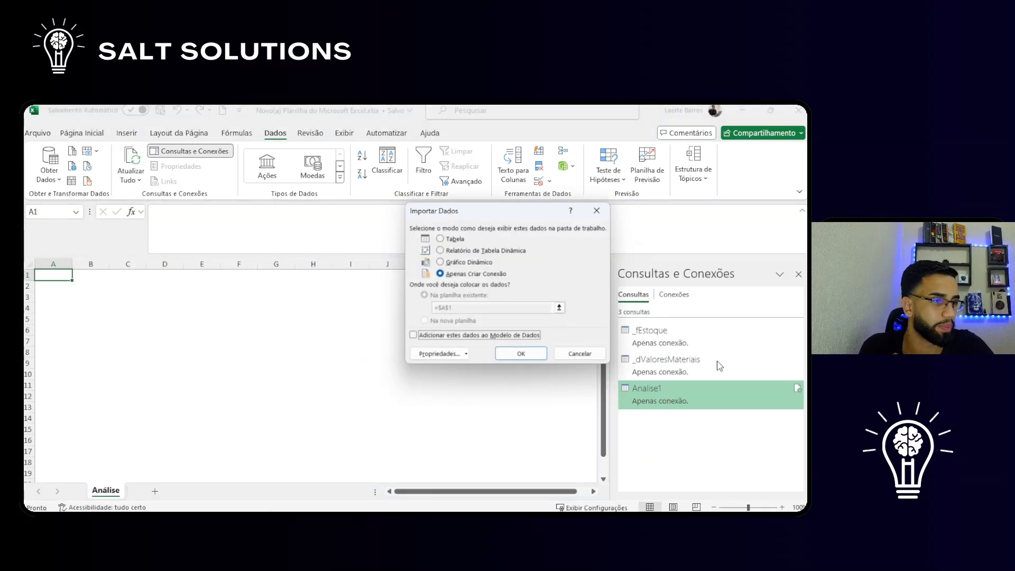
{"action": "left_click", "coordinate": [441, 238]}
{"action": "left_click", "coordinate": [521, 353]}
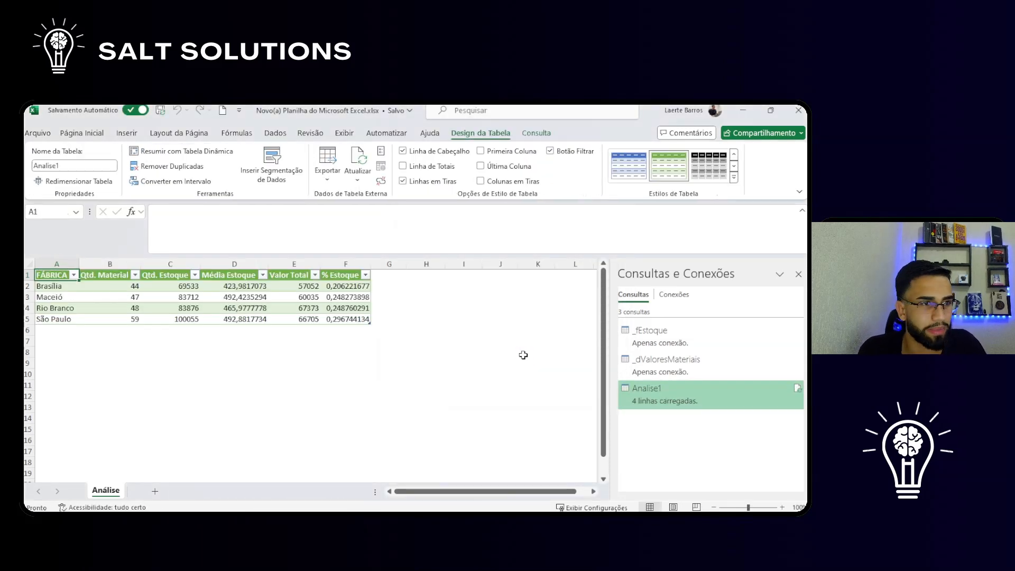
Apply a table style with a black header row to the Analise1 table
{"action": "left_click", "coordinate": [735, 178]}
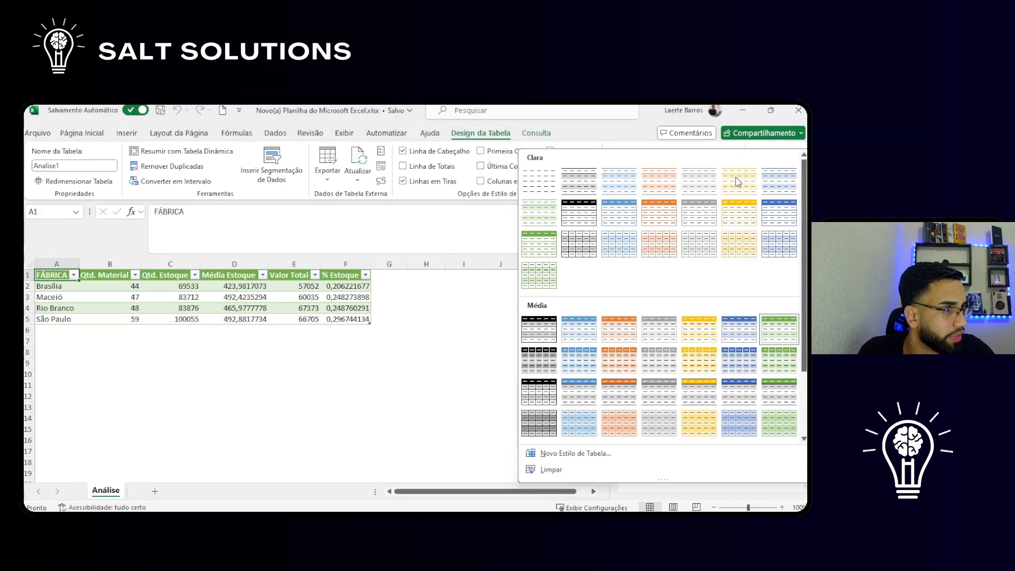
{"action": "left_click", "coordinate": [172, 377]}
Centre the contents of columns A to F horizontally and vertically, and fit the column widths to their contents
{"action": "left_click_drag", "start_coordinate": [57, 264], "coordinate": [336, 260]}
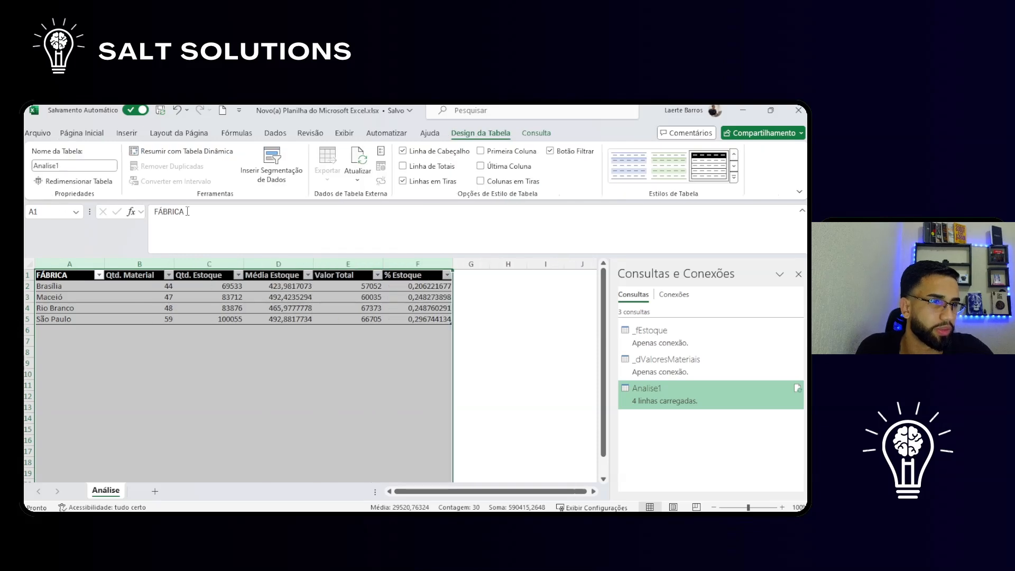
{"action": "left_click", "coordinate": [100, 133]}
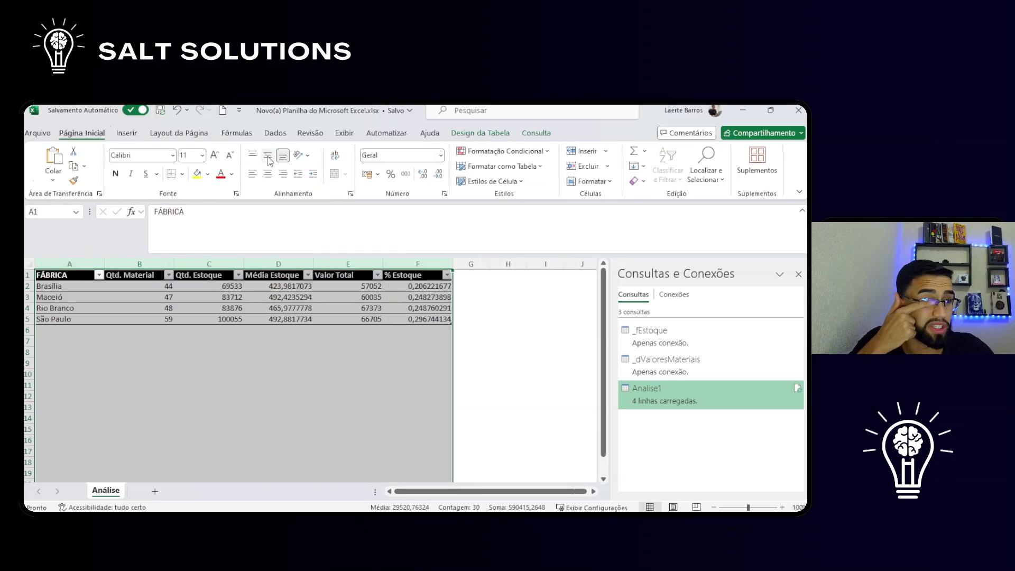
{"action": "left_click", "coordinate": [268, 155]}
{"action": "left_click", "coordinate": [269, 173]}
{"action": "double_click", "coordinate": [174, 264]}
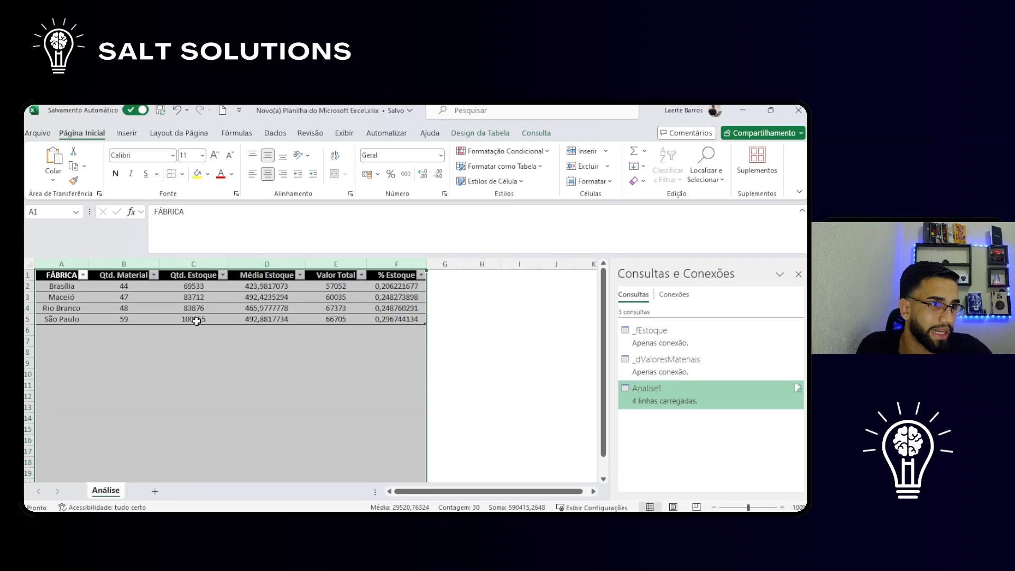
Right-align the numeric values in B2:F5
{"action": "left_click_drag", "start_coordinate": [132, 290], "coordinate": [383, 317]}
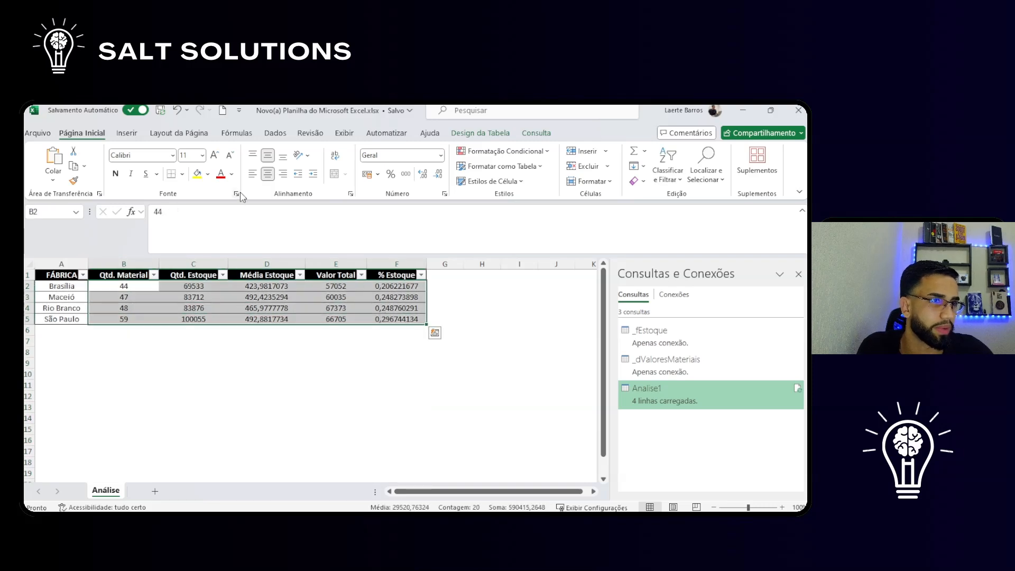
{"action": "left_click", "coordinate": [283, 173]}
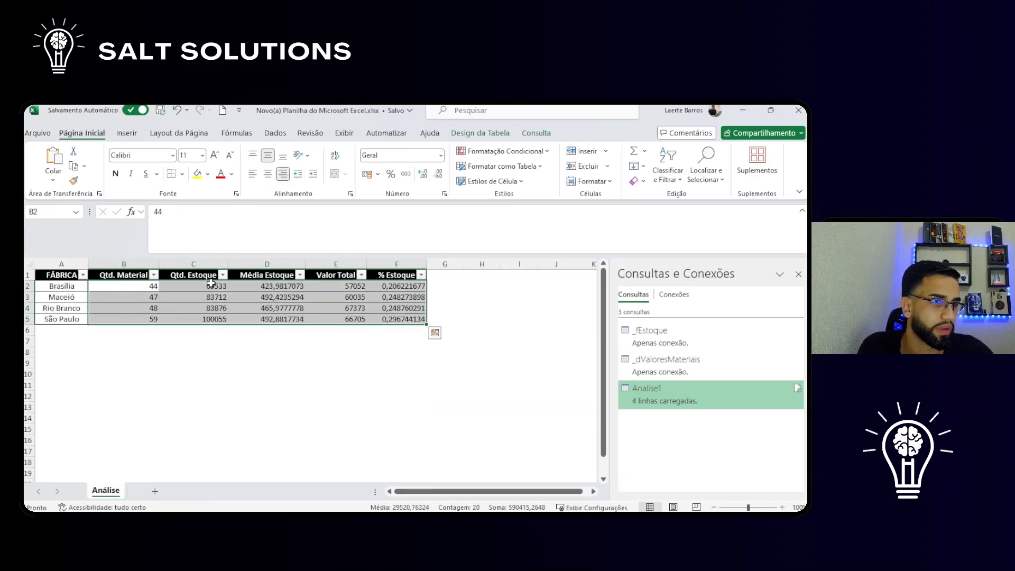
Format the Qtd. Estoque, Média Estoque and Valor Total values as Número with a thousands separator and 0 decimal places
{"action": "left_click_drag", "start_coordinate": [211, 284], "coordinate": [342, 316]}
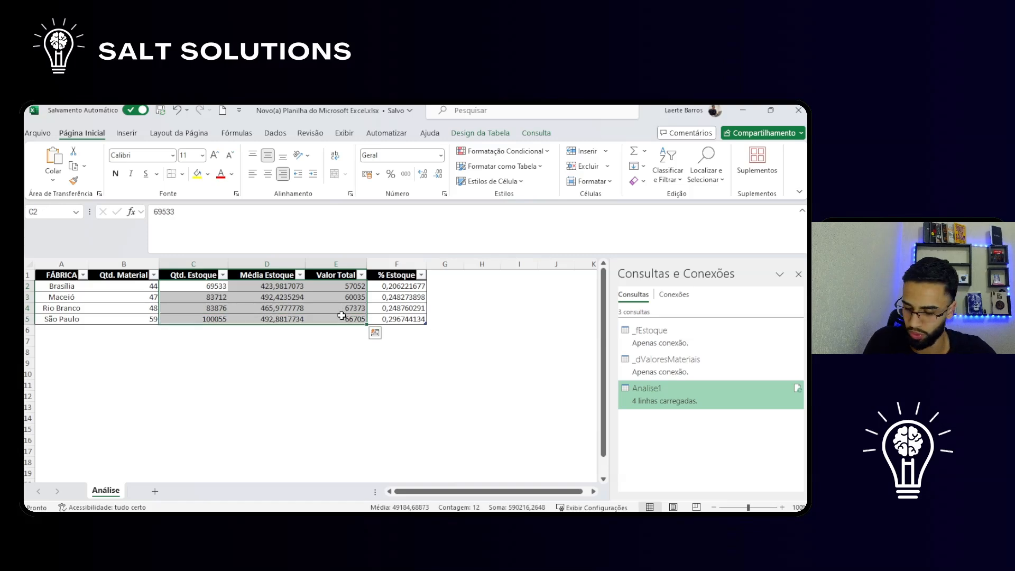
{"action": "key", "text": "ctrl+1"}
{"action": "left_click", "coordinate": [371, 201]}
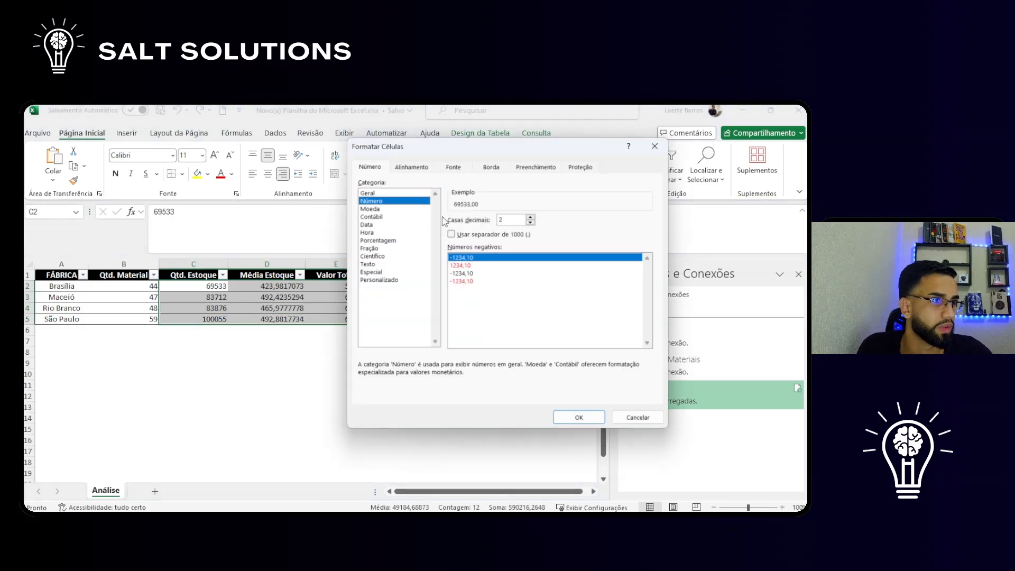
{"action": "left_click", "coordinate": [487, 236]}
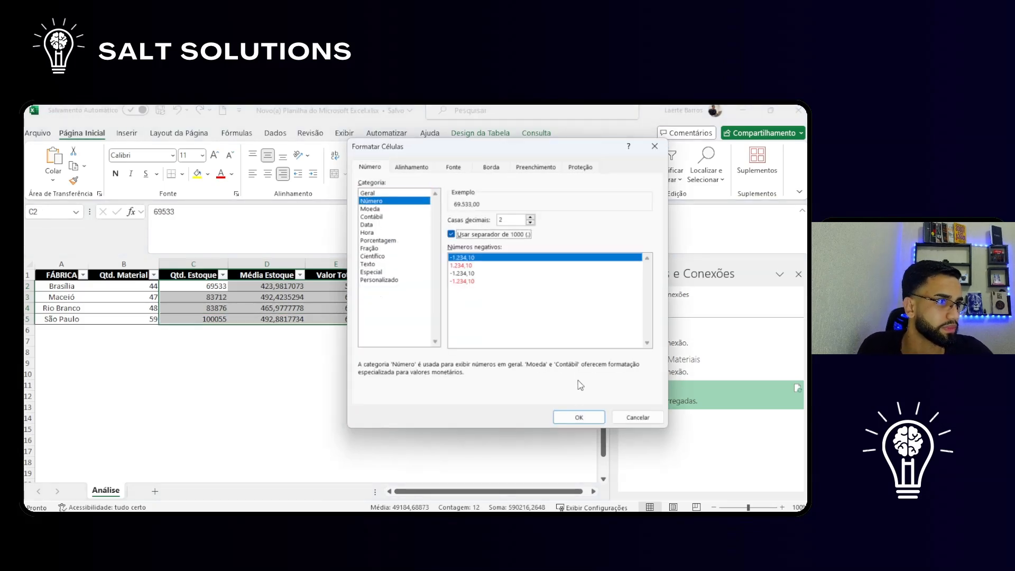
{"action": "left_click", "coordinate": [530, 222]}
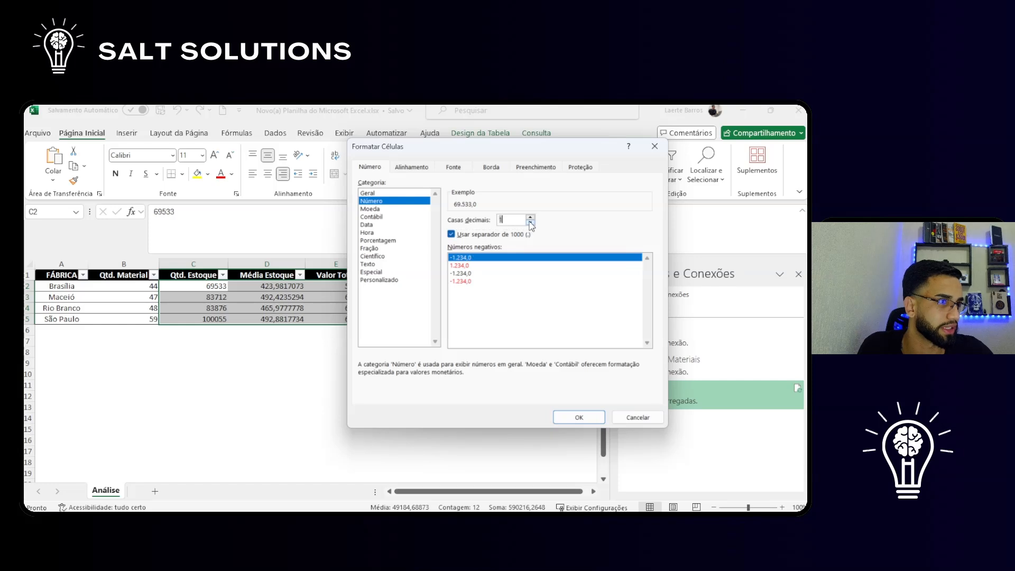
{"action": "left_click", "coordinate": [559, 416]}
Format the % Estoque values in F2:F5 as percentages with two decimal places
{"action": "left_click_drag", "start_coordinate": [412, 286], "coordinate": [410, 320]}
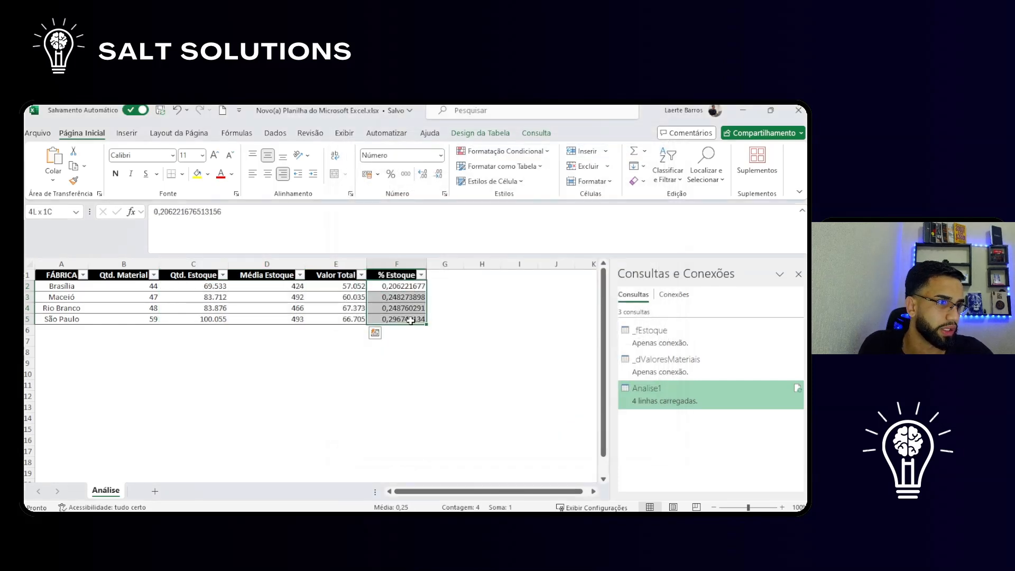
{"action": "left_click", "coordinate": [390, 174]}
{"action": "left_click", "coordinate": [423, 175]}
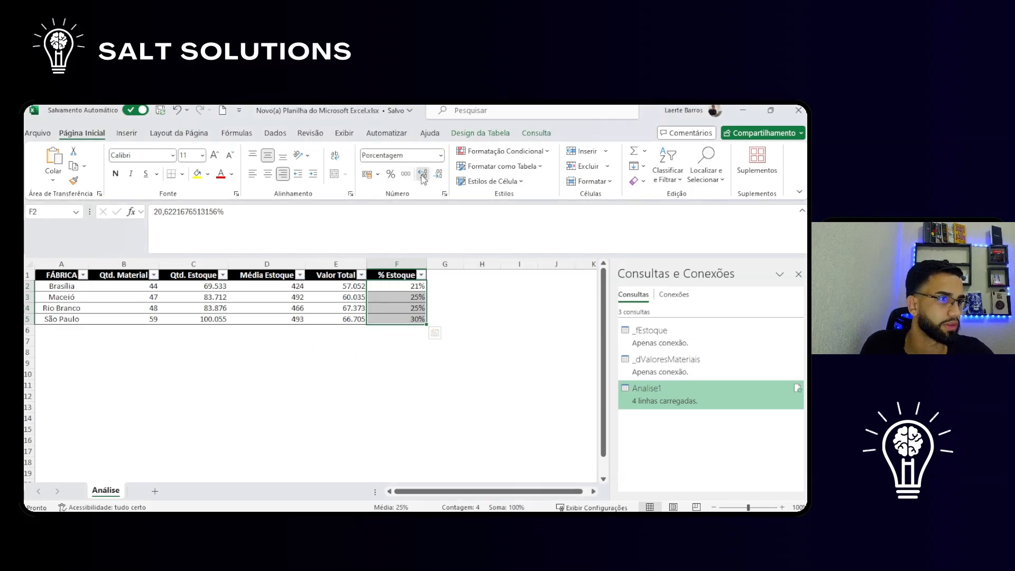
{"action": "left_click", "coordinate": [423, 174]}
{"action": "left_click", "coordinate": [476, 308]}
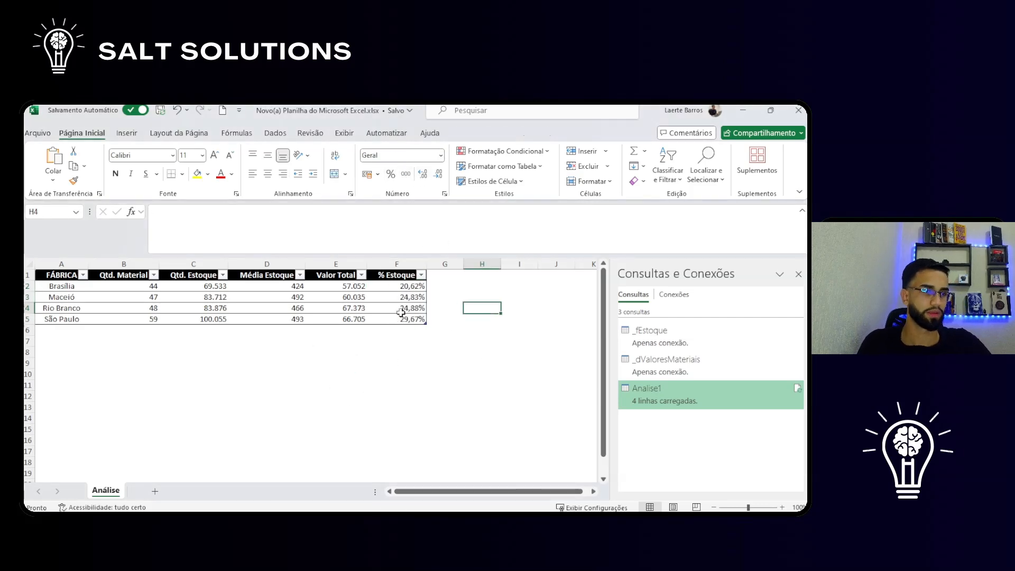
Widen the FÁBRICA column slightly and keep its contents horizontally centred
{"action": "left_click", "coordinate": [77, 264]}
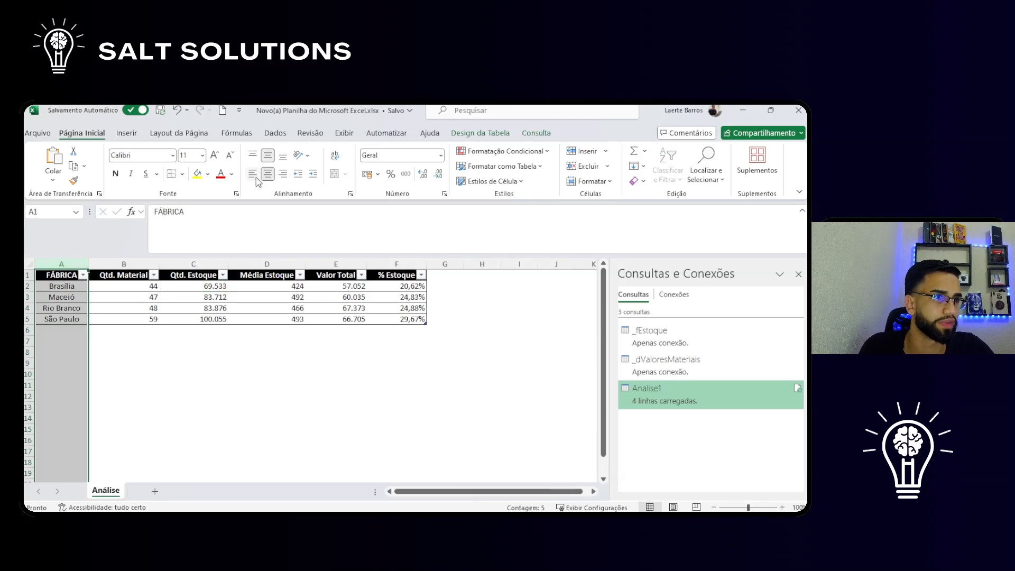
{"action": "left_click", "coordinate": [253, 174]}
{"action": "left_click_drag", "start_coordinate": [86, 267], "coordinate": [99, 263]}
{"action": "left_click", "coordinate": [78, 264]}
{"action": "left_click", "coordinate": [268, 175]}
{"action": "left_click", "coordinate": [148, 311]}
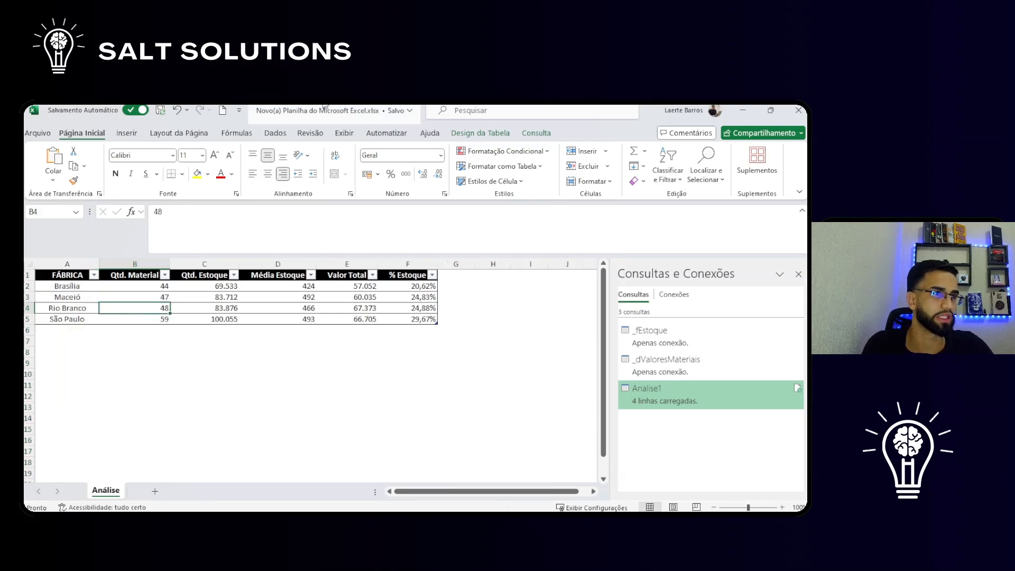
Check the external data properties of the Analise1 table, including column width adjustment and cell formatting preservation
{"action": "left_click", "coordinate": [275, 132]}
{"action": "left_click", "coordinate": [190, 166]}
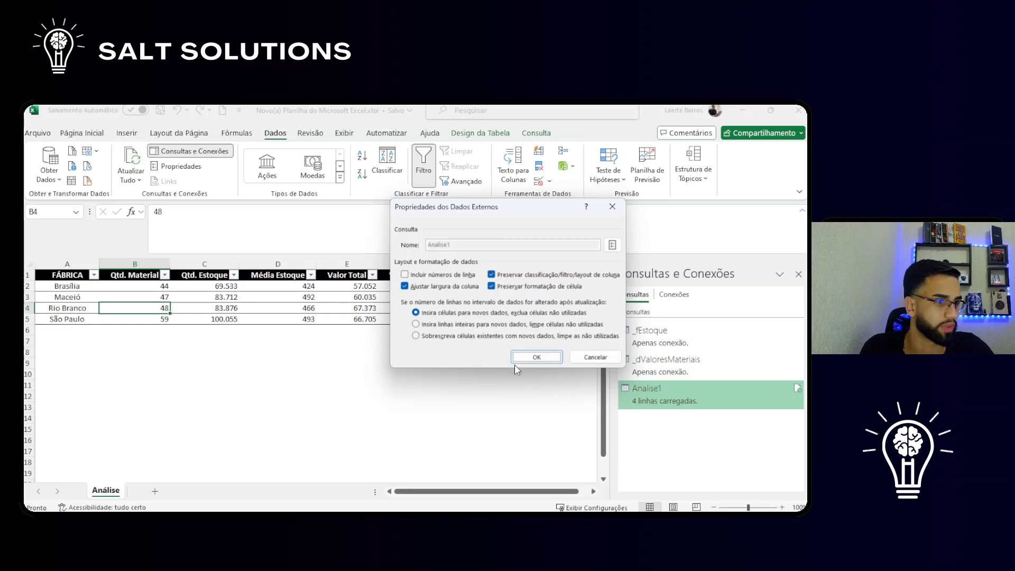
{"action": "left_click", "coordinate": [535, 355]}
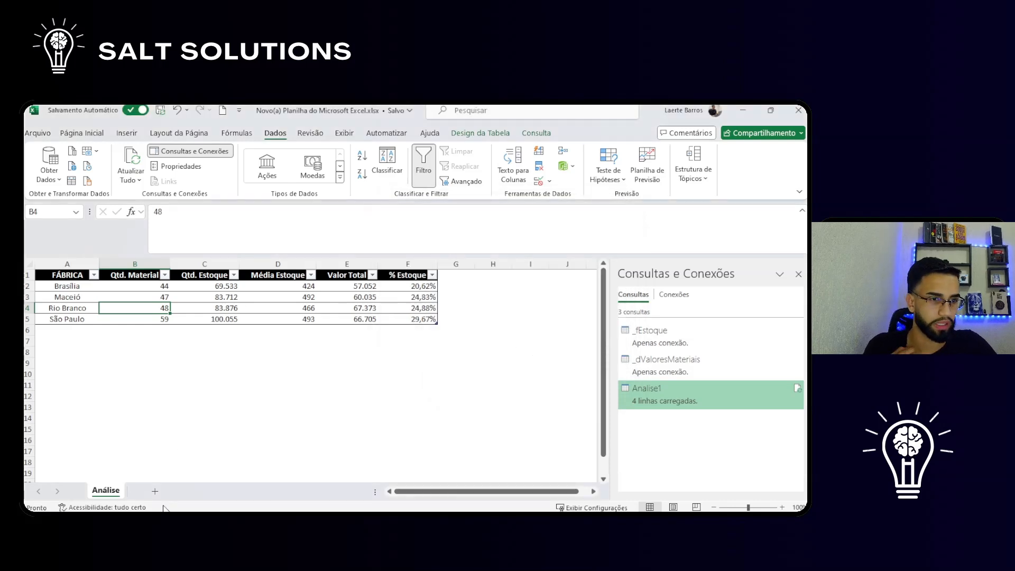
Switch to the 01. Estoque folder in File Explorer and open 01. Análise Estoque.xlsx
{"action": "mouse_move", "coordinate": [138, 516]}
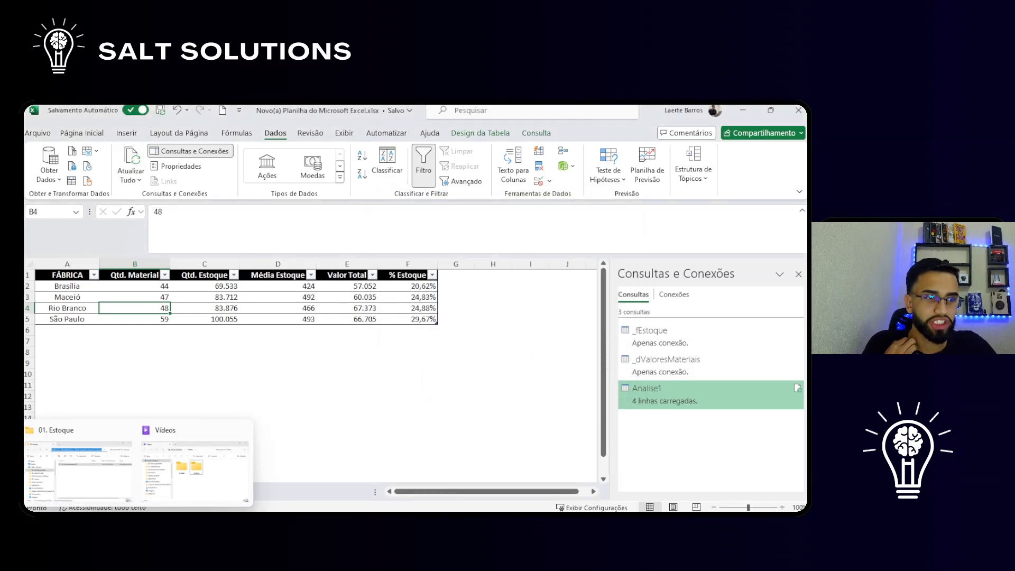
{"action": "left_click", "coordinate": [106, 482]}
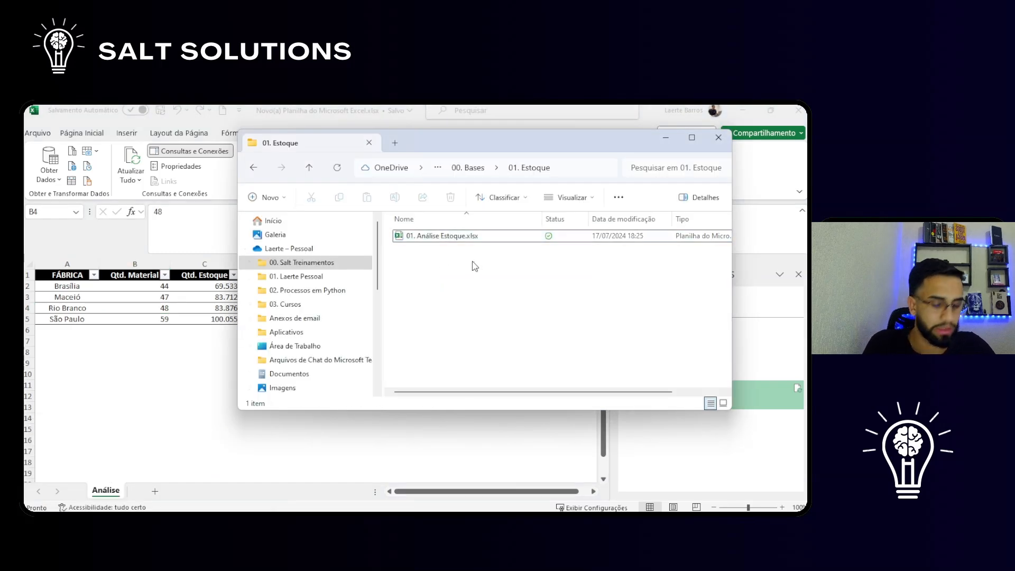
{"action": "key", "text": "alt+Up"}
{"action": "key", "text": "alt+Left"}
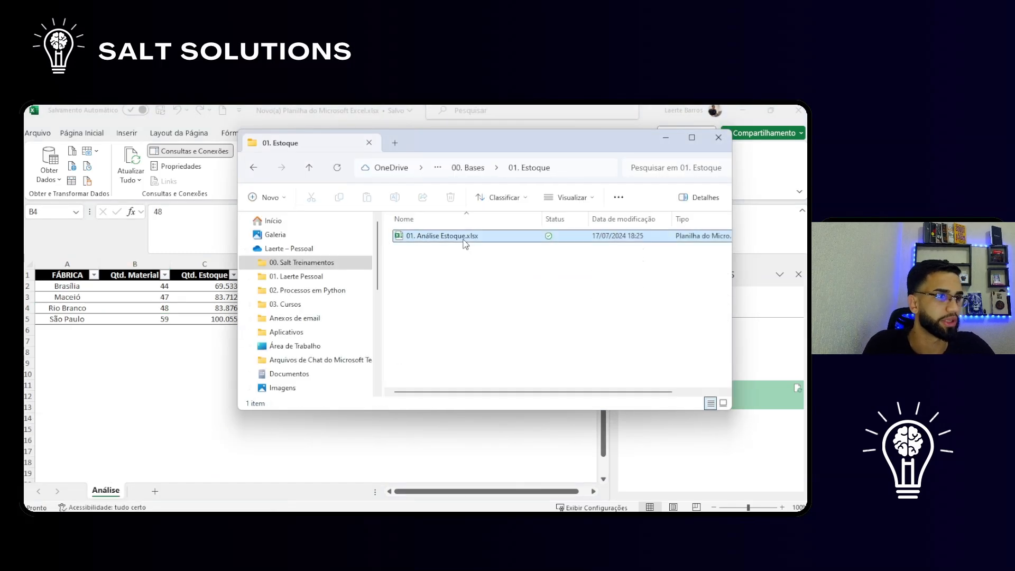
{"action": "key", "text": "alt+Tab"}
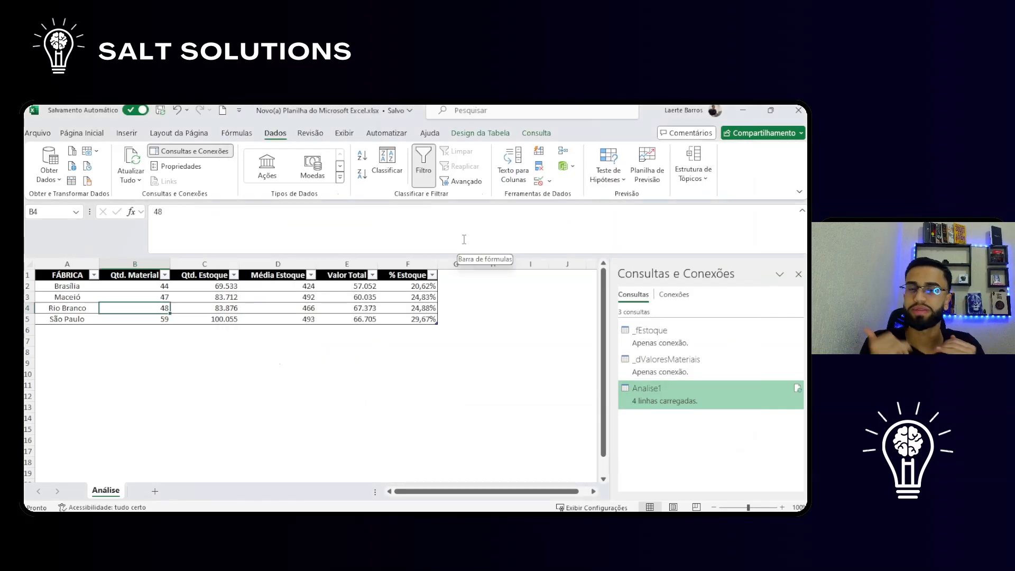
{"action": "key", "text": "alt+Tab"}
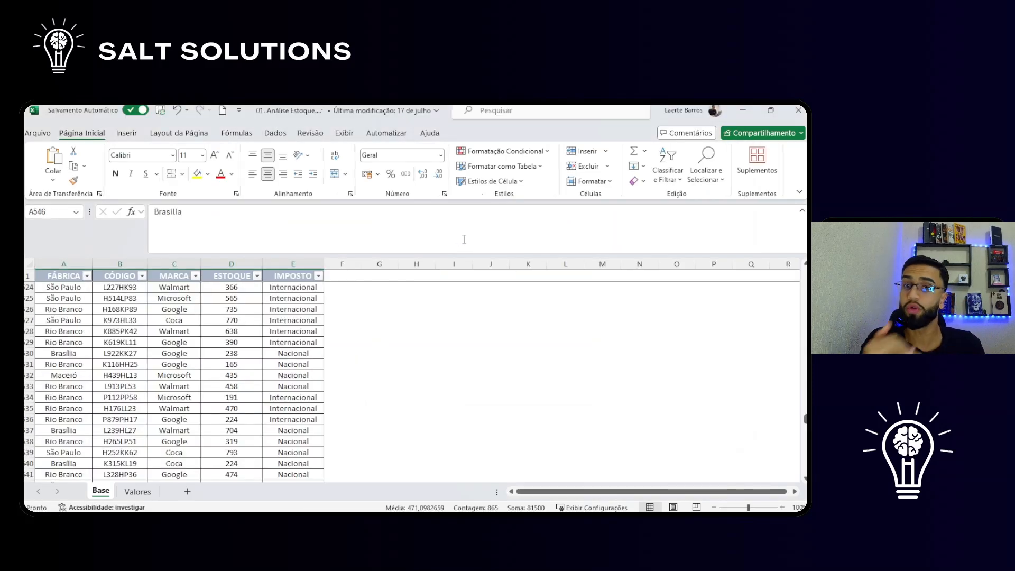
Copy all data records below the header row of the Base sheet, from A2 to E718
{"action": "left_click", "coordinate": [55, 328]}
{"action": "key", "text": "ctrl+Up"}
{"action": "key", "text": "Down"}
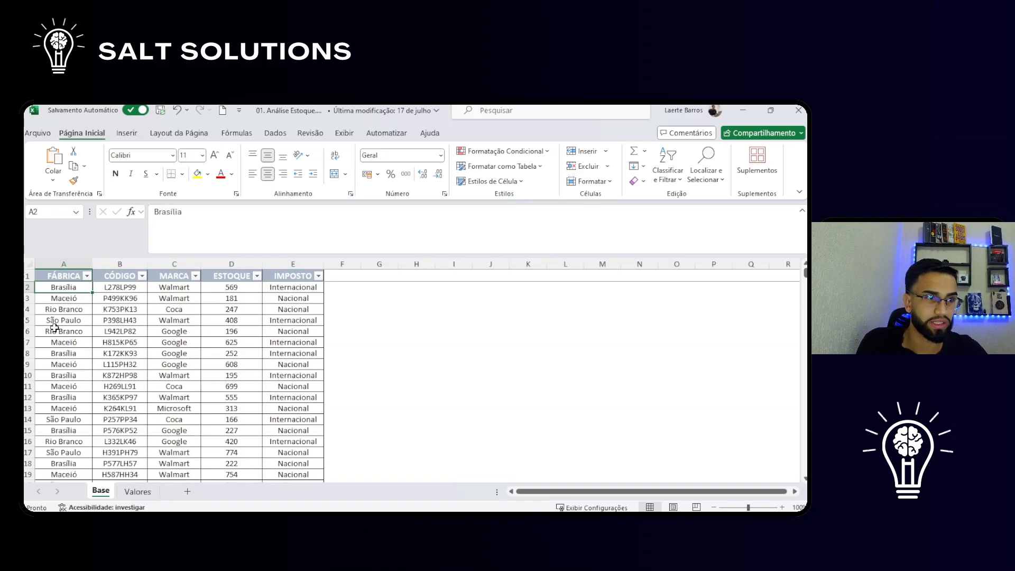
{"action": "key", "text": "ctrl+shift+Right"}
{"action": "key", "text": "ctrl+shift+Down"}
{"action": "key", "text": "ctrl+c"}
Paste the copied records below the last row, starting at A719, and close the source workbook
{"action": "key", "text": "ctrl+Down"}
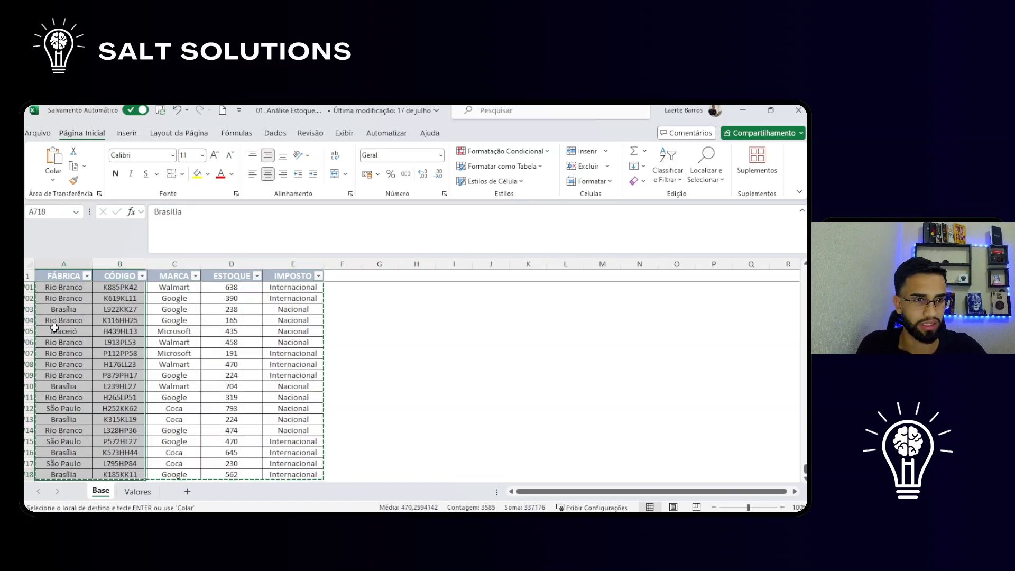
{"action": "key", "text": "Down"}
{"action": "key", "text": "ctrl+v"}
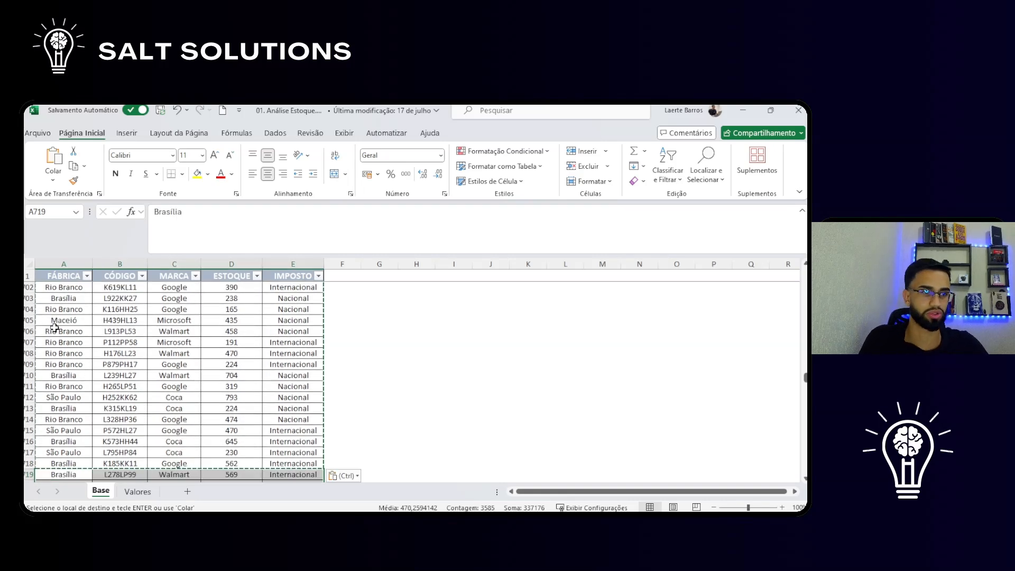
{"action": "key", "text": "ctrl+Down"}
{"action": "key", "text": "Down"}
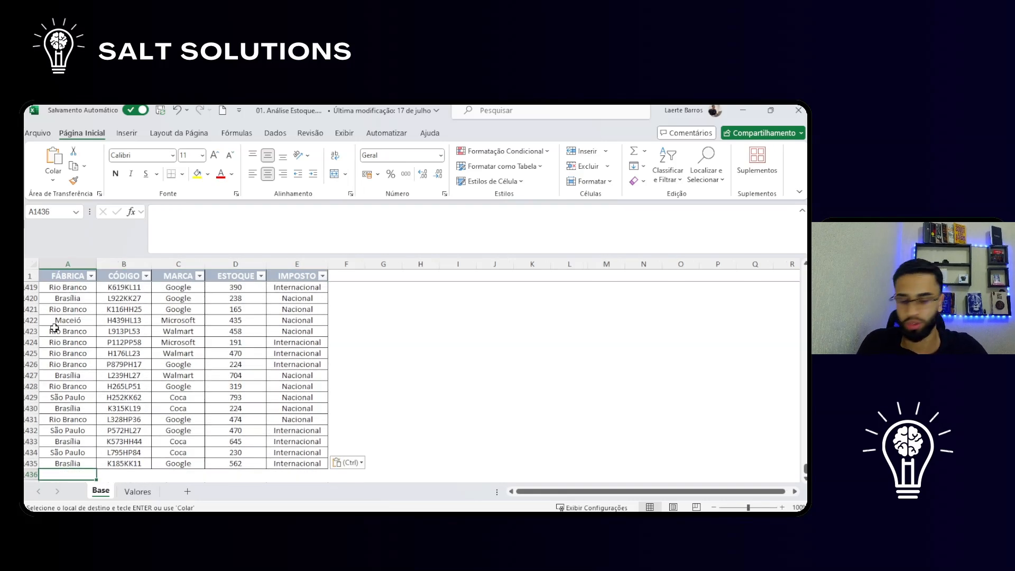
{"action": "key", "text": "Escape"}
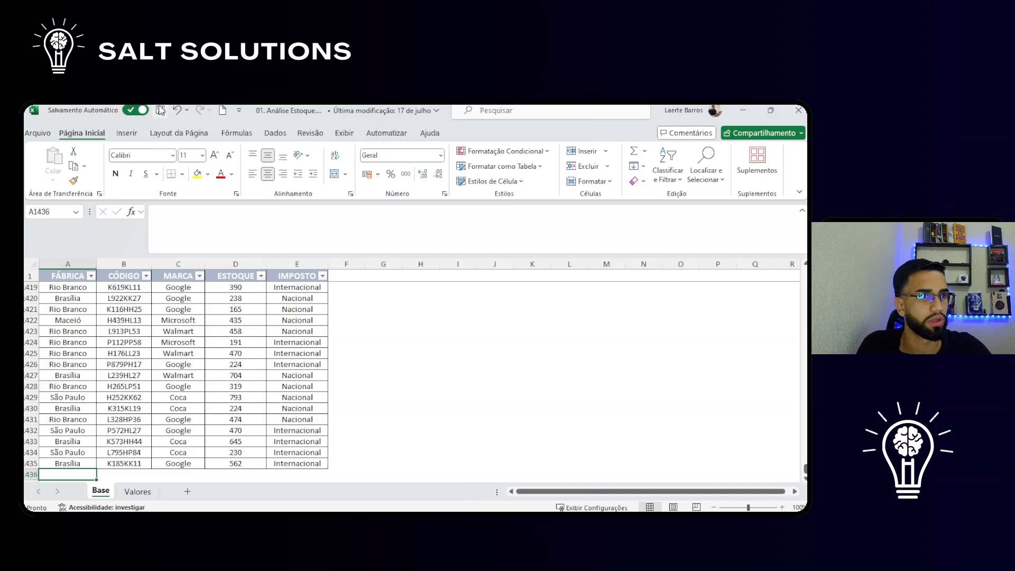
{"action": "left_click", "coordinate": [799, 110]}
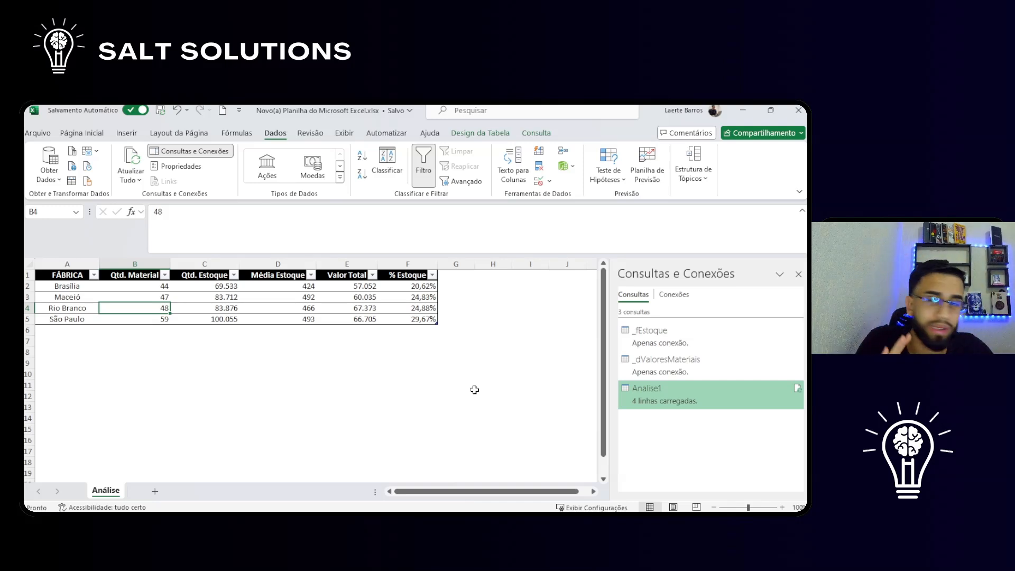
Refresh the Analise1 query to bring the added source records into the Análise sheet
{"action": "left_click", "coordinate": [797, 391]}
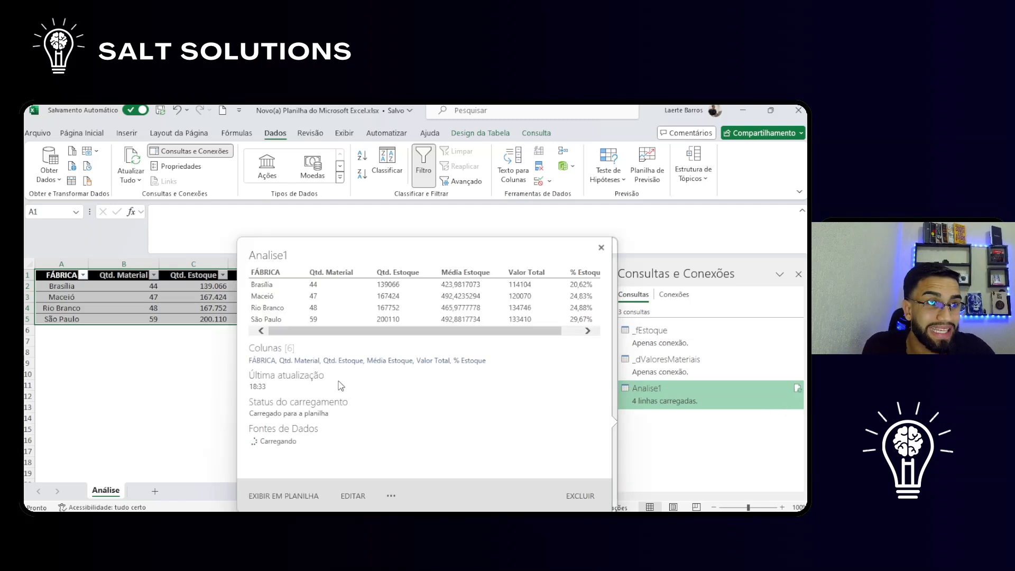
{"action": "left_click", "coordinate": [193, 332]}
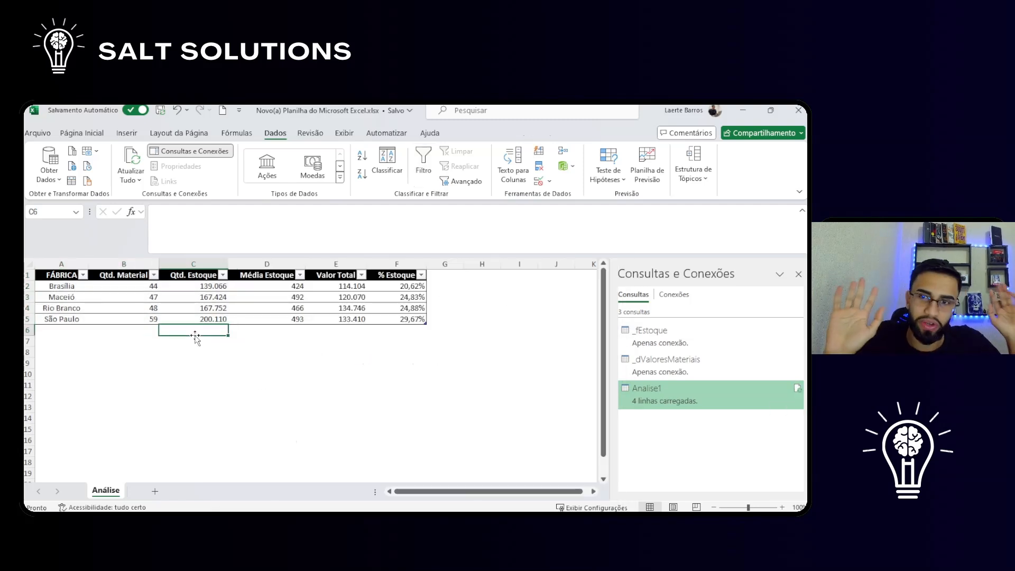
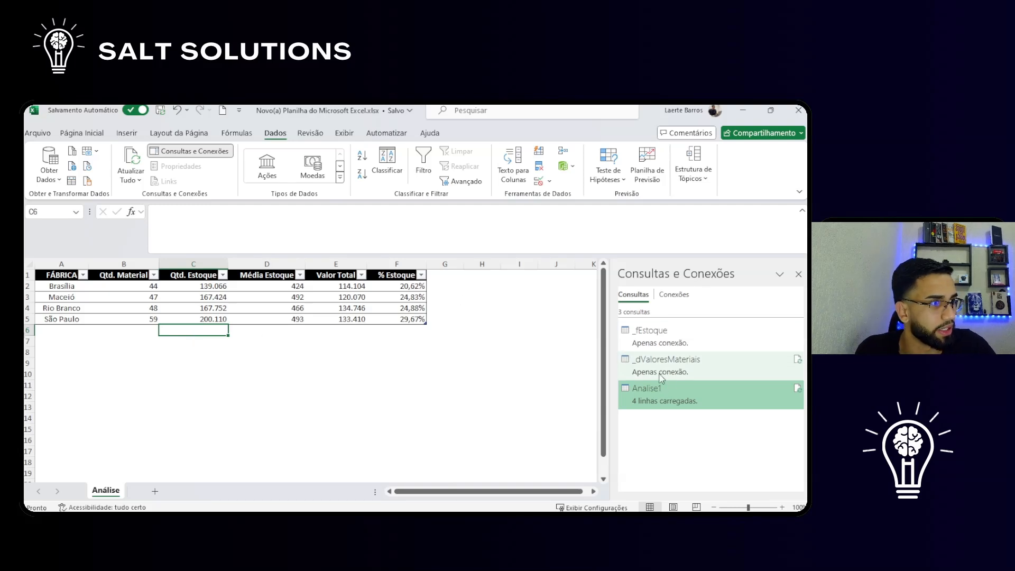
Open the Analise1 query in the Power Query Editor and create two duplicates of it
{"action": "double_click", "coordinate": [675, 388]}
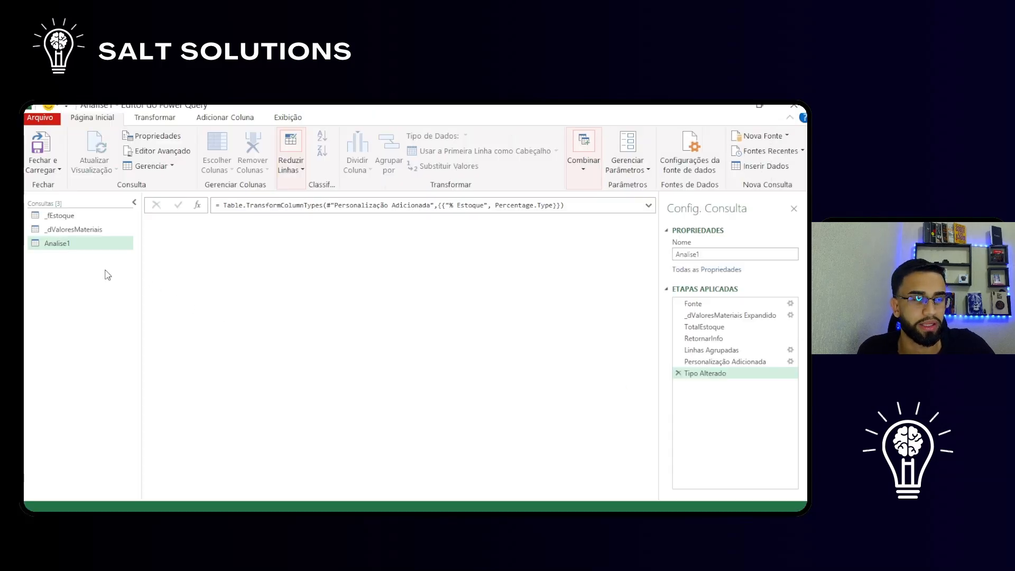
{"action": "right_click", "coordinate": [69, 249]}
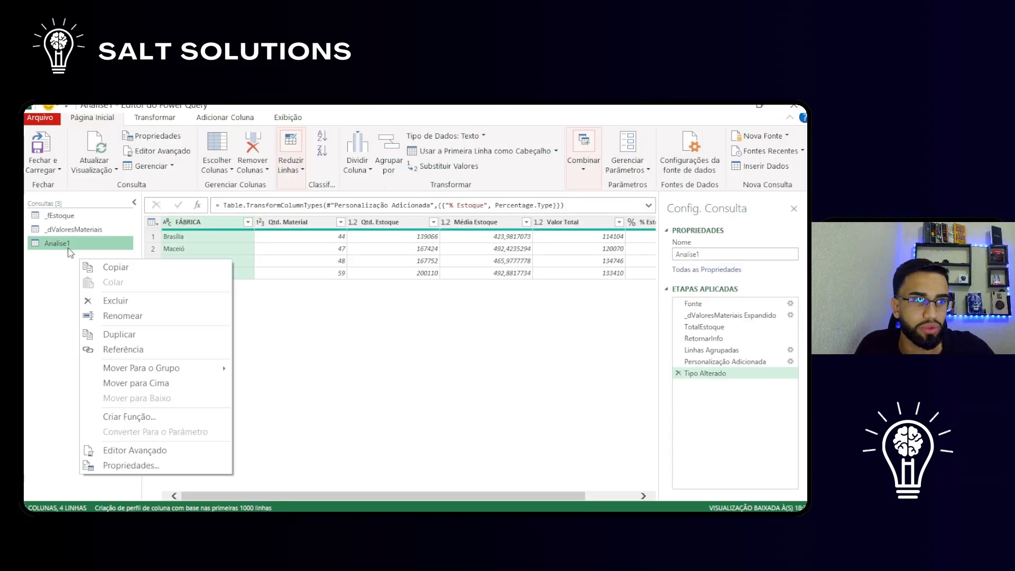
{"action": "left_click", "coordinate": [100, 335]}
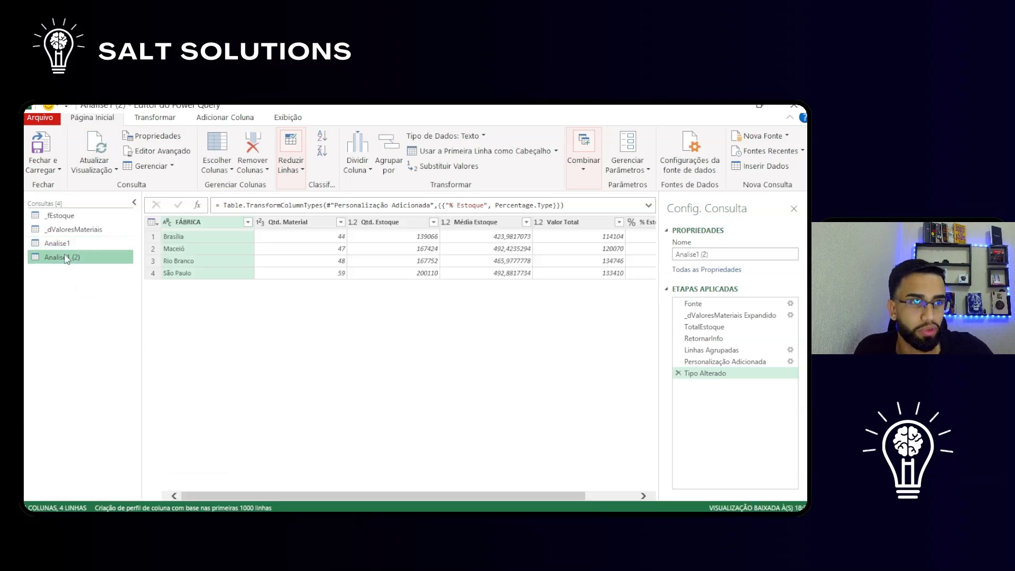
{"action": "right_click", "coordinate": [70, 261]}
{"action": "left_click", "coordinate": [105, 345]}
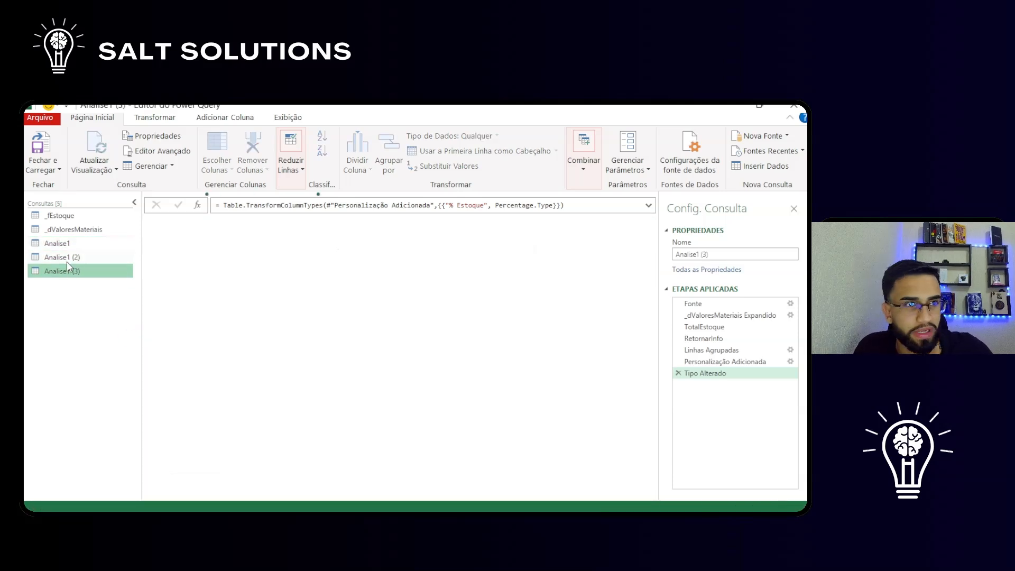
Rename the Analise1 (2) query as Analise2
{"action": "left_click", "coordinate": [722, 253]}
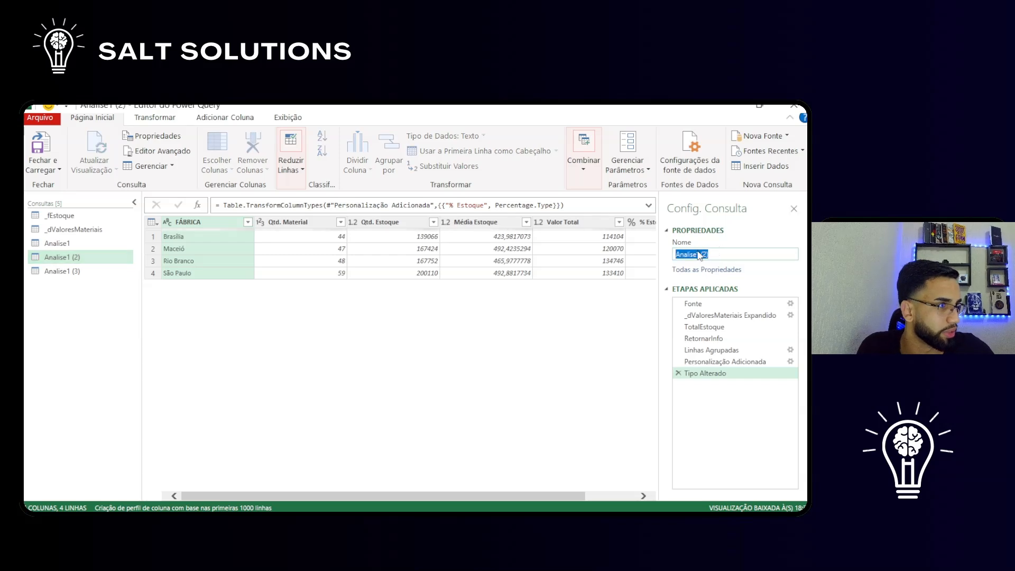
{"action": "left_click_drag", "start_coordinate": [709, 255], "coordinate": [702, 255]}
{"action": "key", "text": "BackSpace"}
{"action": "key", "text": "BackSpace"}
{"action": "key", "text": "BackSpace"}
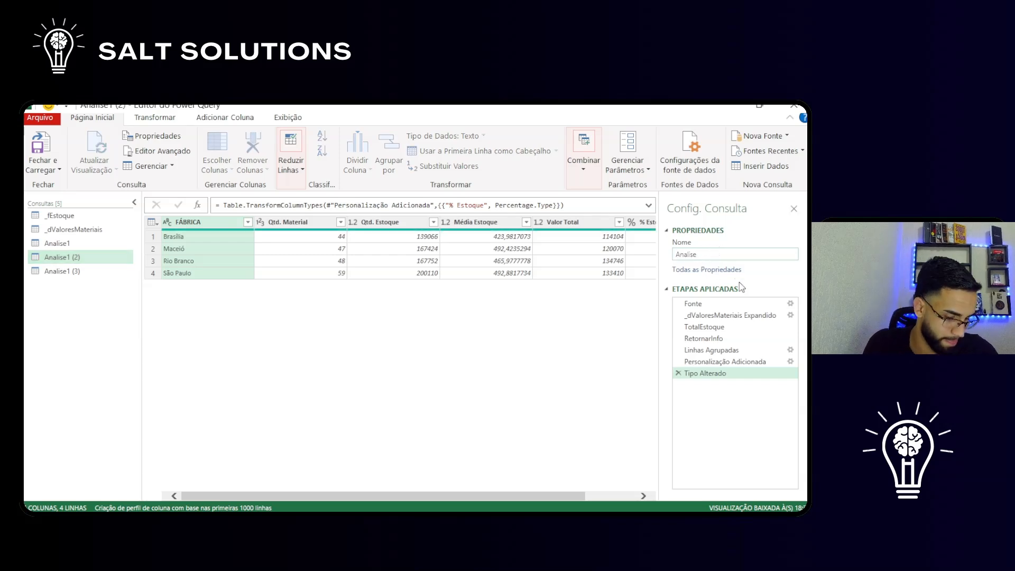
Change the Linhas Agrupadas step of Analise2 to group by MARCA, and go back to the final Tipo Alterado step
{"action": "left_click", "coordinate": [792, 352]}
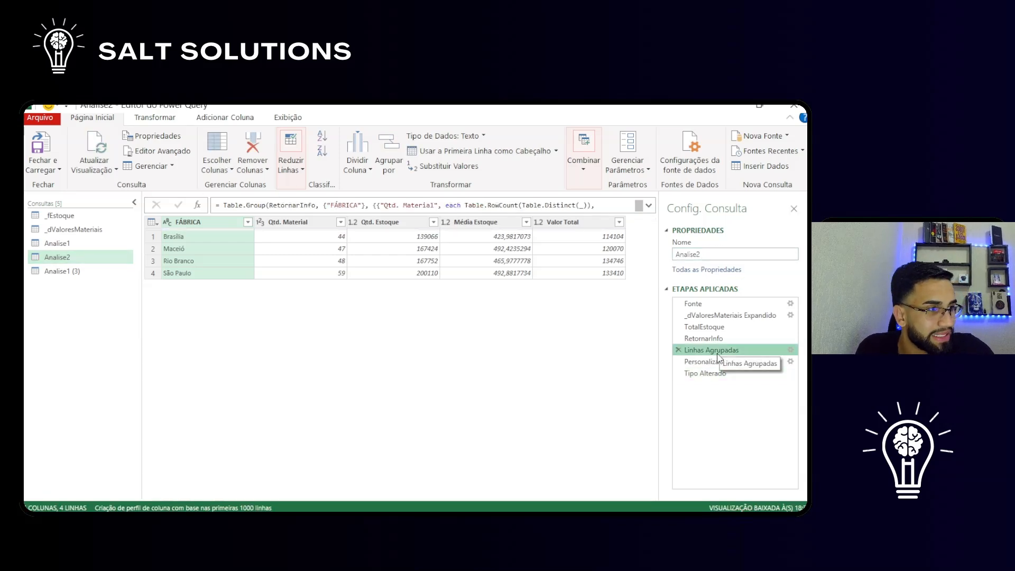
{"action": "left_click", "coordinate": [791, 351]}
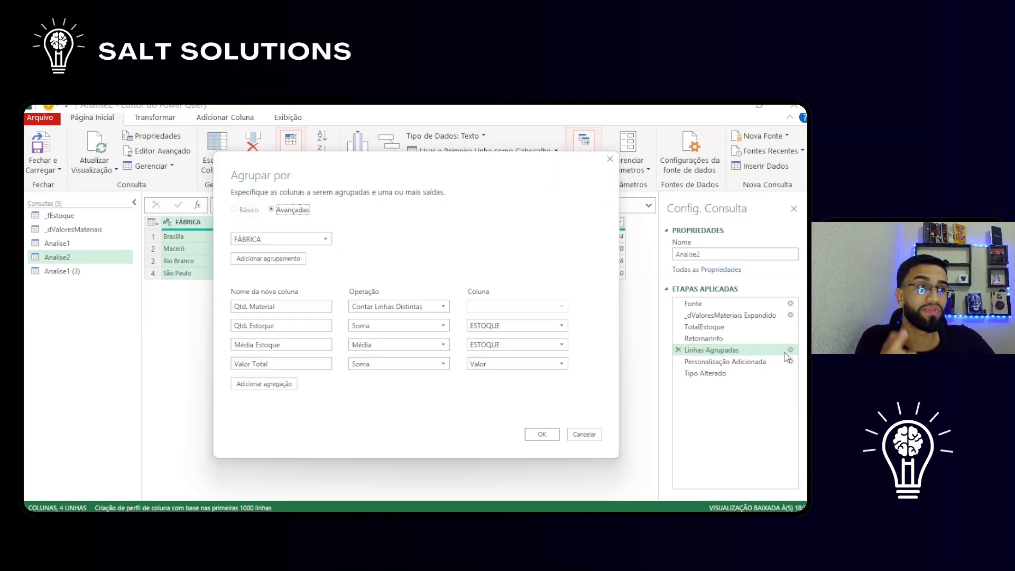
{"action": "left_click", "coordinate": [315, 246]}
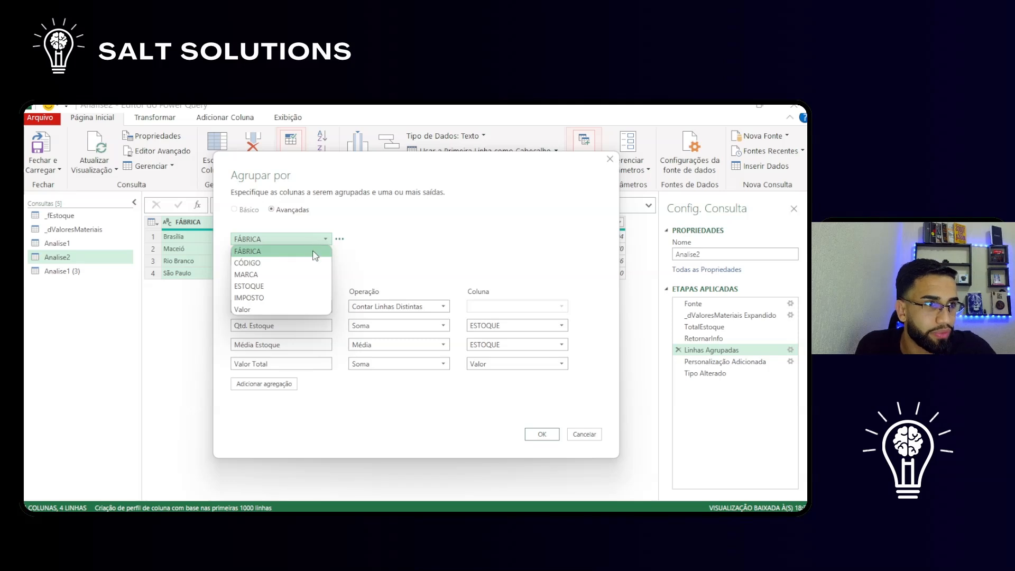
{"action": "left_click", "coordinate": [264, 275]}
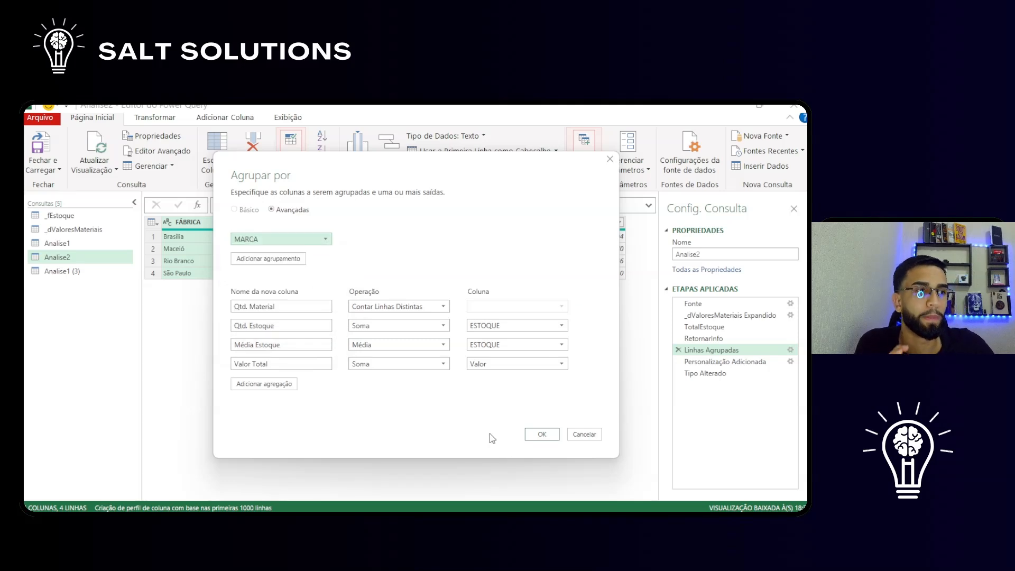
{"action": "left_click", "coordinate": [543, 433]}
{"action": "left_click", "coordinate": [739, 374]}
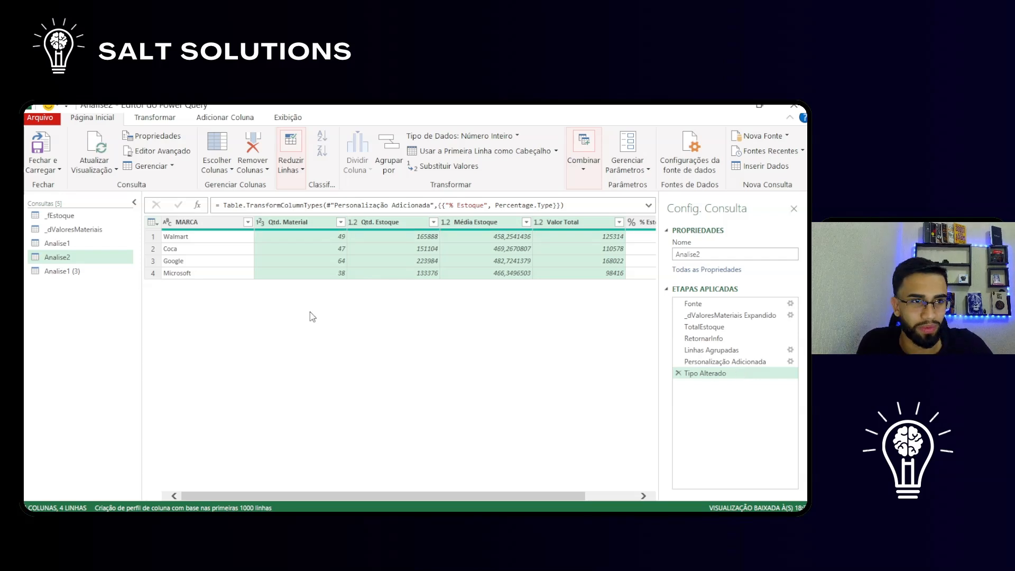
Rename the Analise1 (3) query as Analise3
{"action": "left_click", "coordinate": [64, 272]}
{"action": "left_click", "coordinate": [718, 256]}
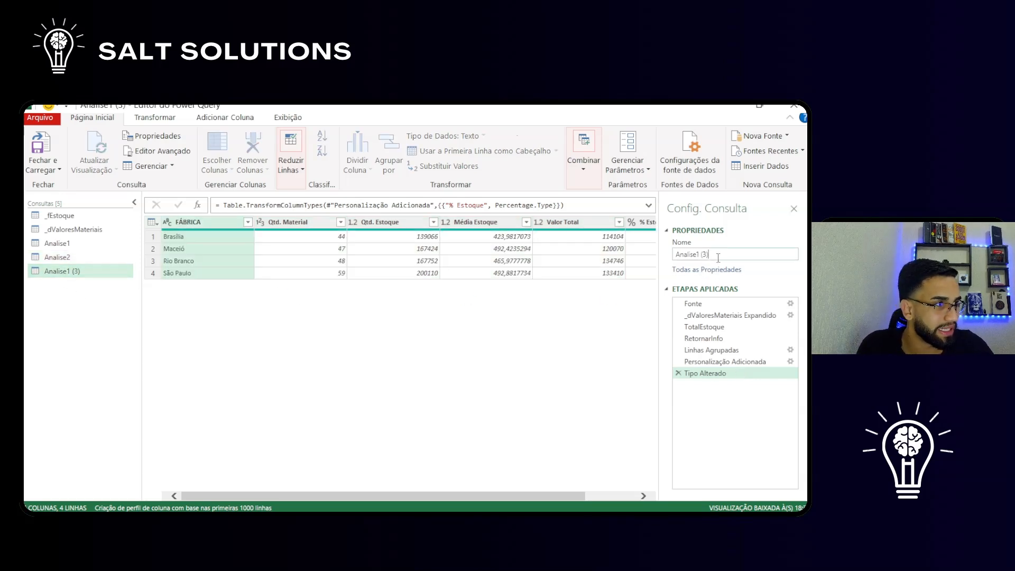
{"action": "type", "text": "3"}
{"action": "key", "text": "Return"}
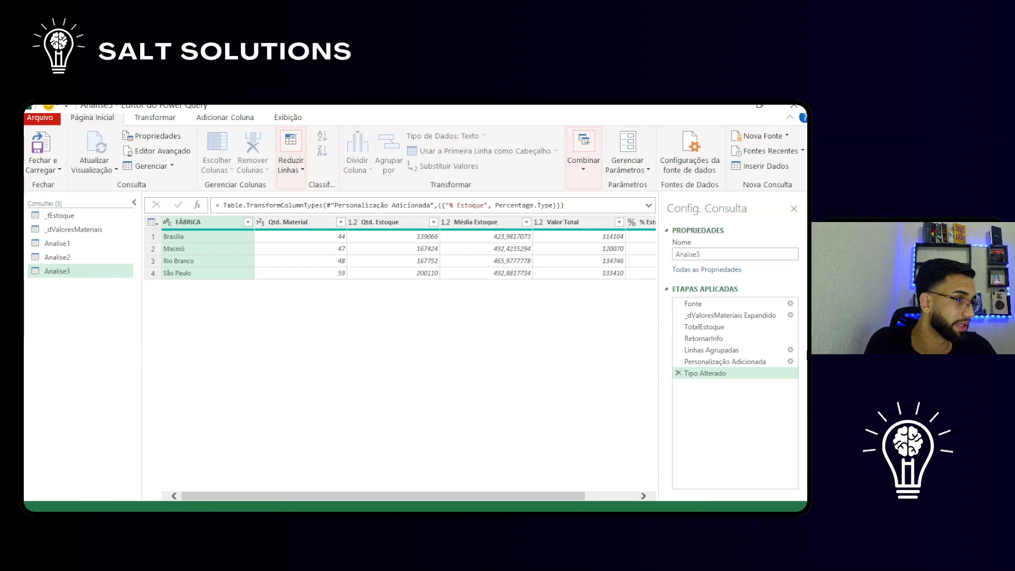
Change the Linhas Agrupadas step of Analise3 to group by IMPOSTO
{"action": "left_click", "coordinate": [775, 362]}
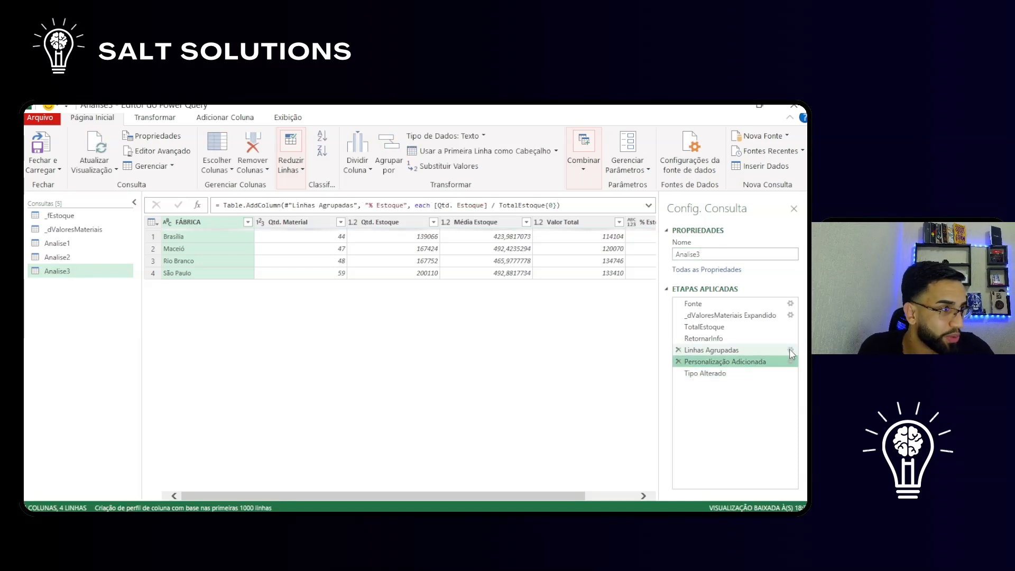
{"action": "left_click", "coordinate": [790, 351]}
{"action": "left_click", "coordinate": [791, 351]}
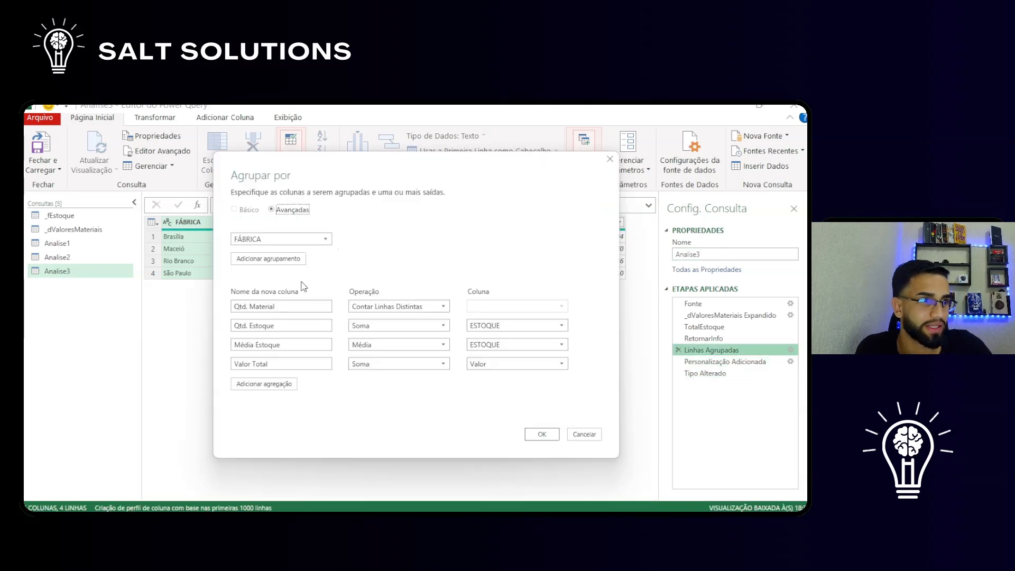
{"action": "left_click", "coordinate": [286, 239]}
{"action": "left_click", "coordinate": [256, 297]}
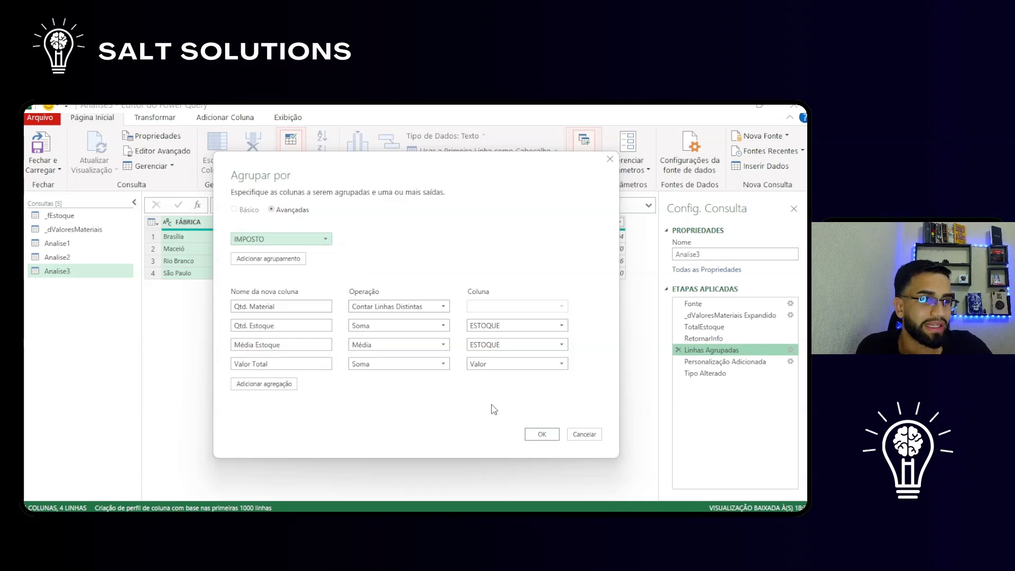
{"action": "left_click", "coordinate": [543, 435]}
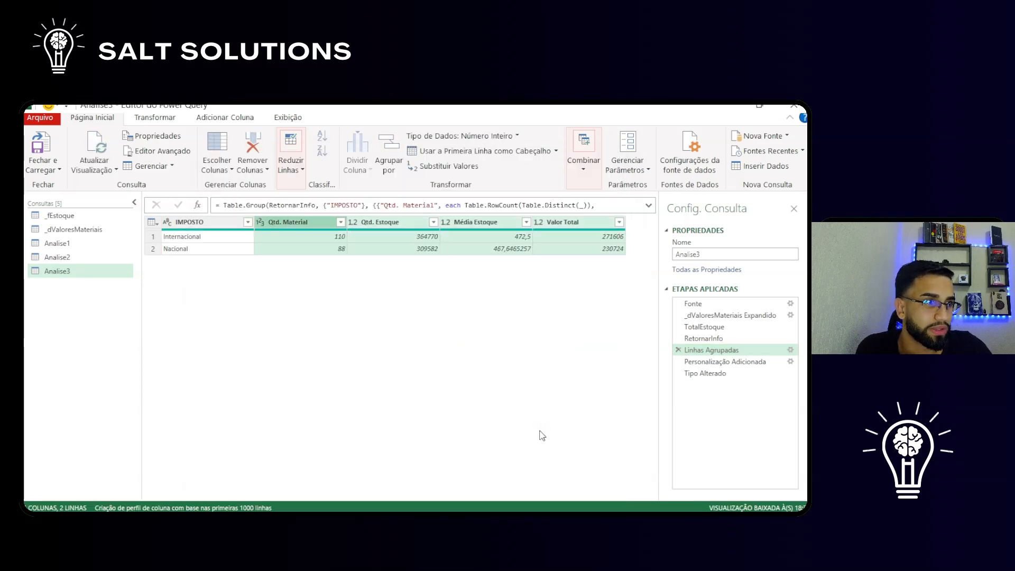
Close the Power Query Editor and load the new queries as connections only
{"action": "left_click", "coordinate": [43, 170]}
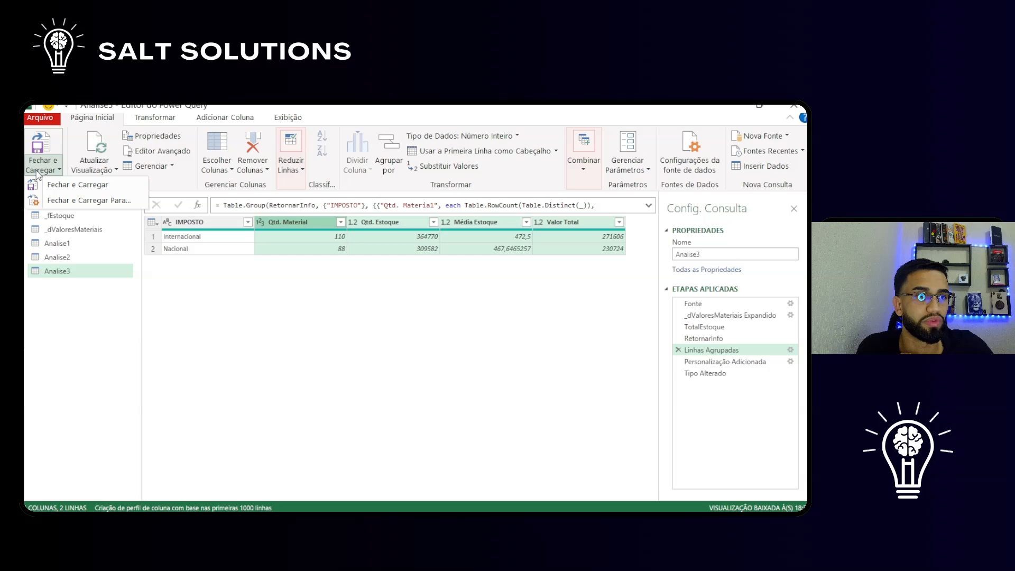
{"action": "left_click", "coordinate": [49, 201]}
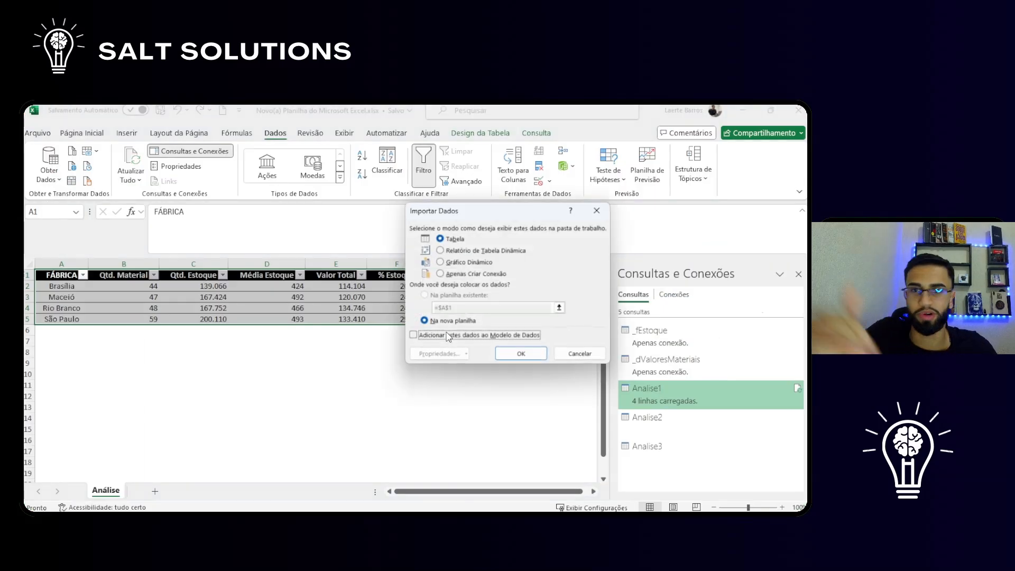
{"action": "left_click", "coordinate": [440, 274]}
{"action": "left_click", "coordinate": [520, 354]}
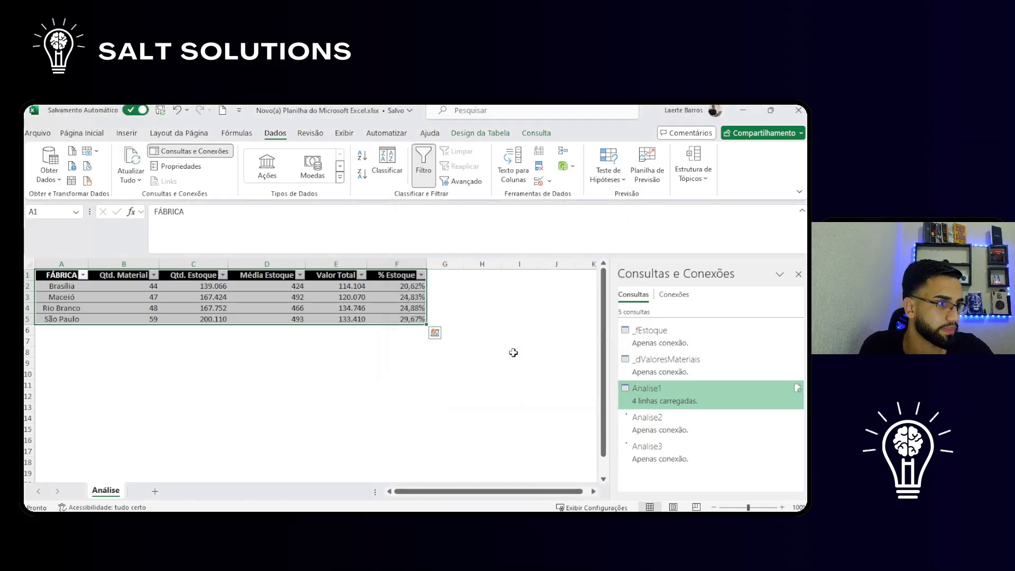
Load the Analise2 query as a table on the existing Análise sheet, starting at cell A8
{"action": "left_click", "coordinate": [50, 343]}
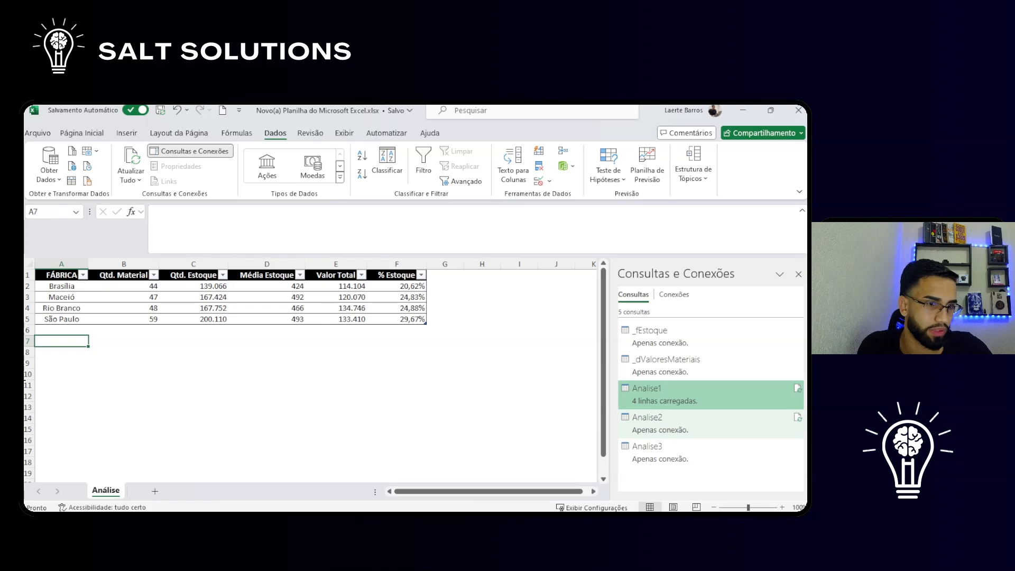
{"action": "key", "text": "Return"}
{"action": "left_click", "coordinate": [703, 426]}
{"action": "right_click", "coordinate": [678, 423]}
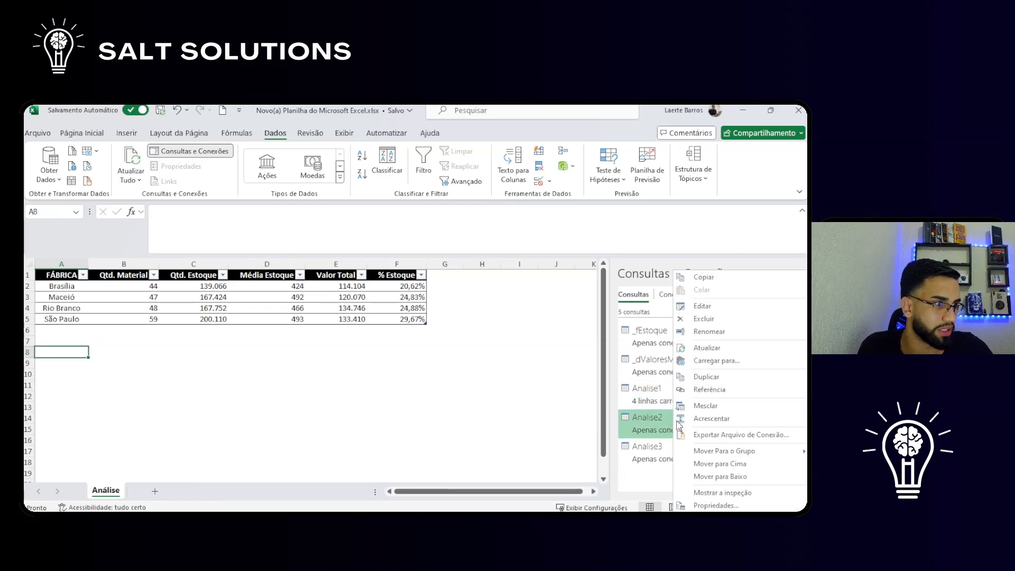
{"action": "left_click", "coordinate": [717, 360]}
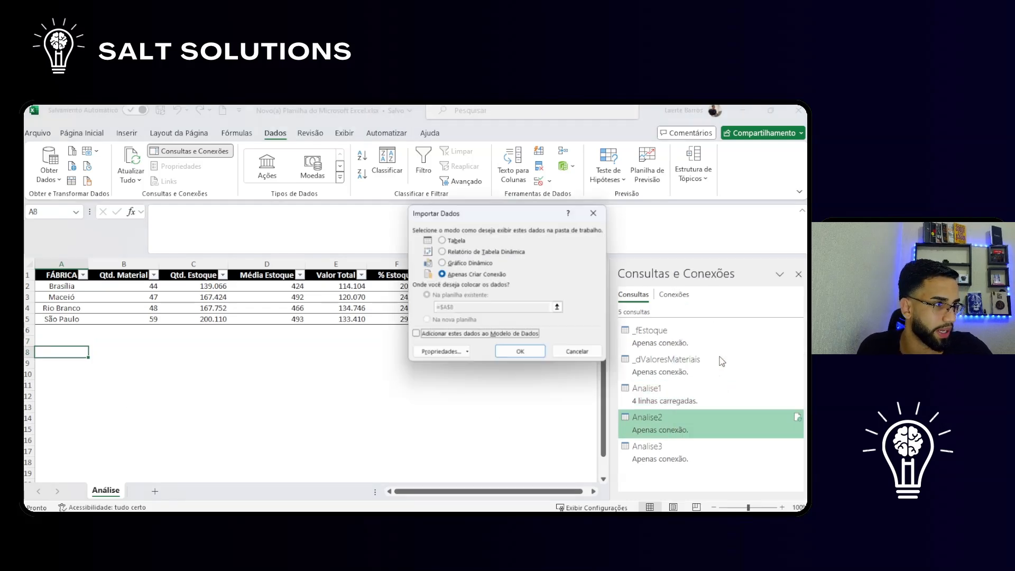
{"action": "left_click", "coordinate": [440, 239]}
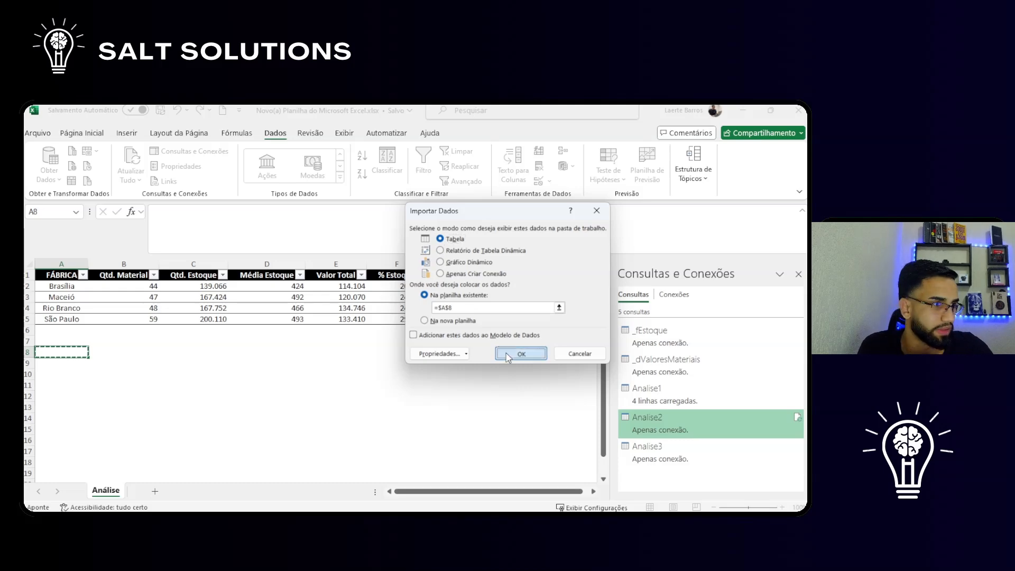
{"action": "left_click", "coordinate": [508, 355]}
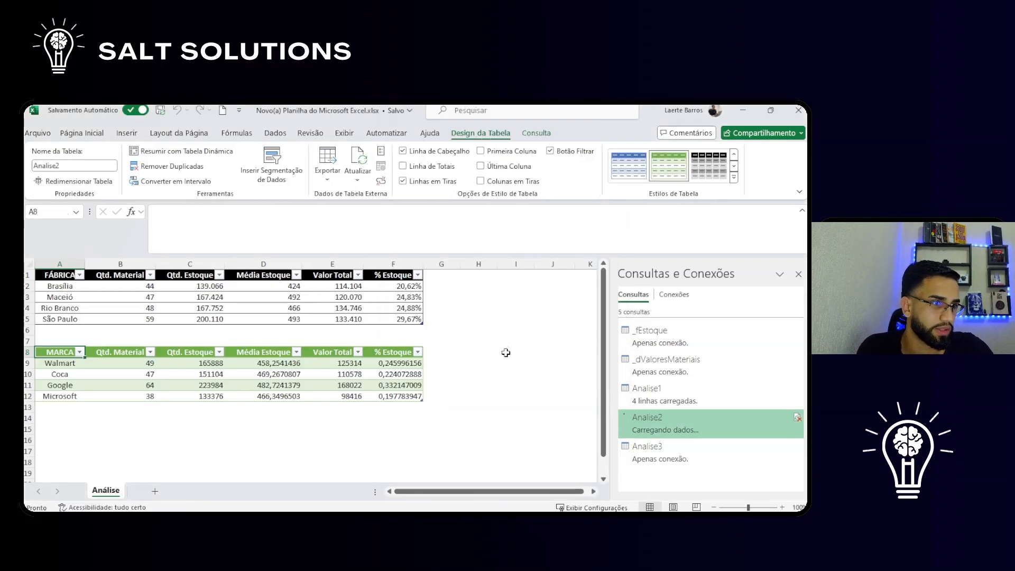
Load the Analise3 query as a table on the existing Análise sheet, starting at cell A15
{"action": "left_click", "coordinate": [48, 430]}
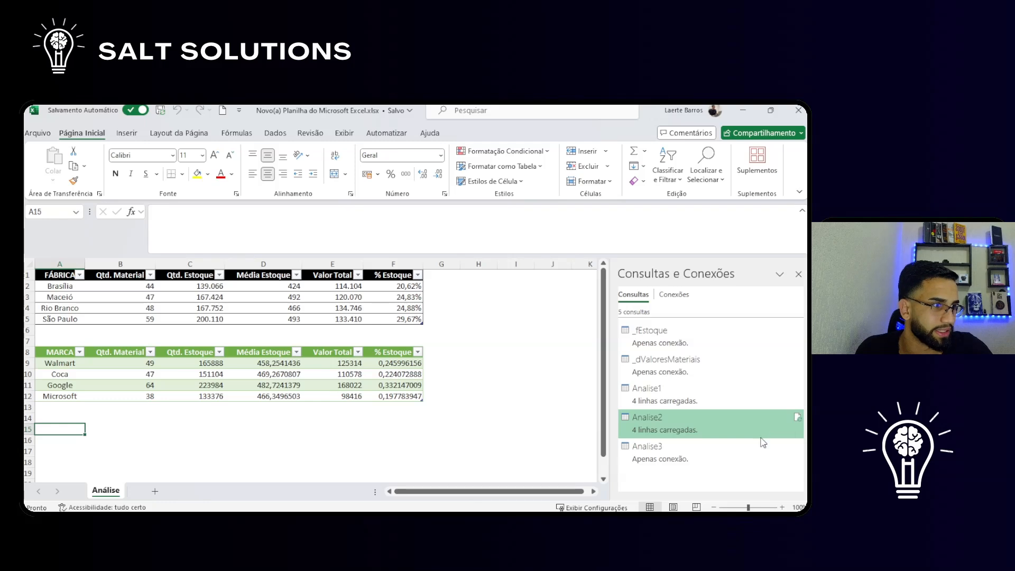
{"action": "left_click", "coordinate": [713, 447]}
{"action": "right_click", "coordinate": [718, 450]}
{"action": "left_click", "coordinate": [739, 360]}
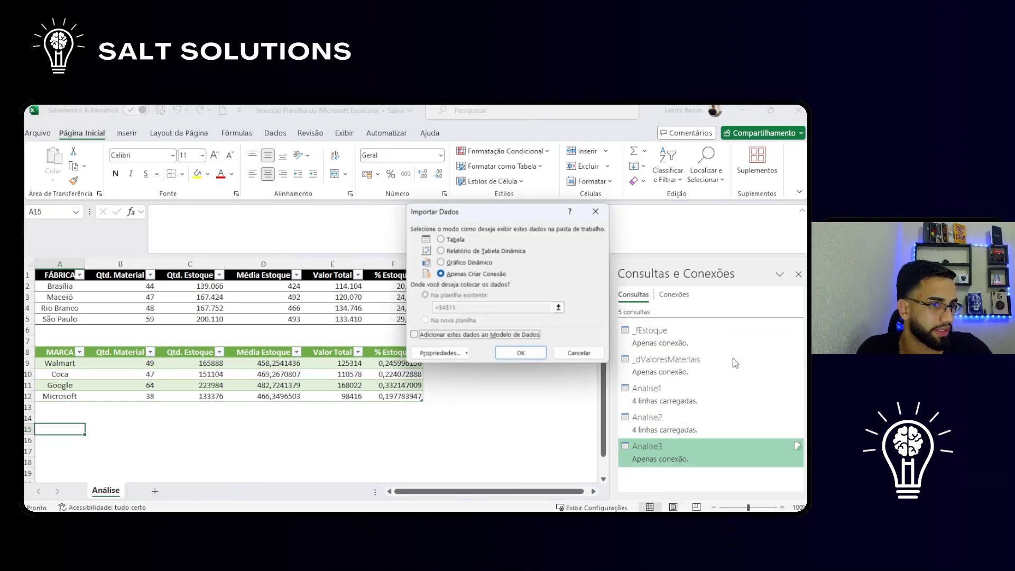
{"action": "left_click", "coordinate": [441, 240]}
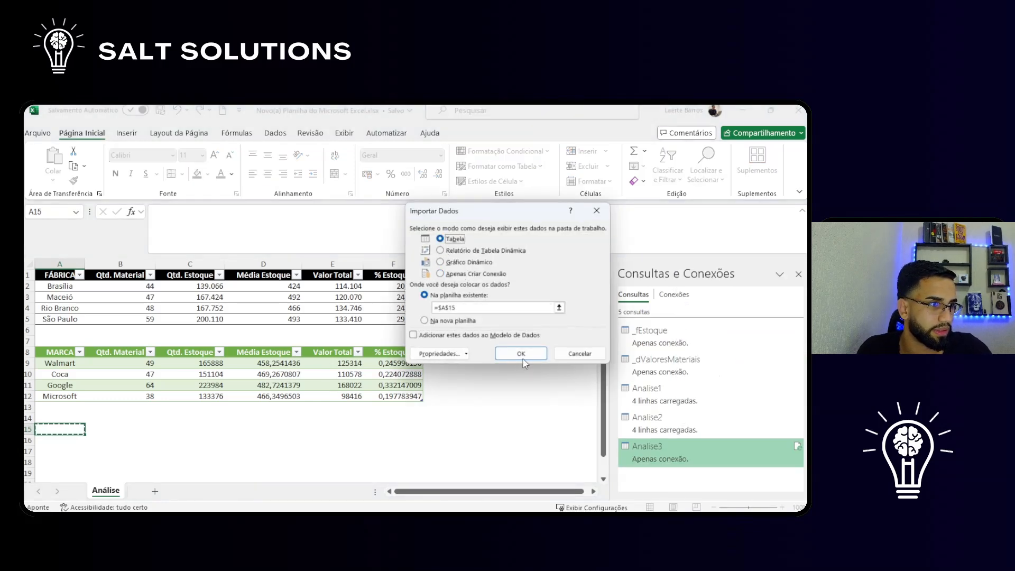
{"action": "left_click", "coordinate": [520, 353]}
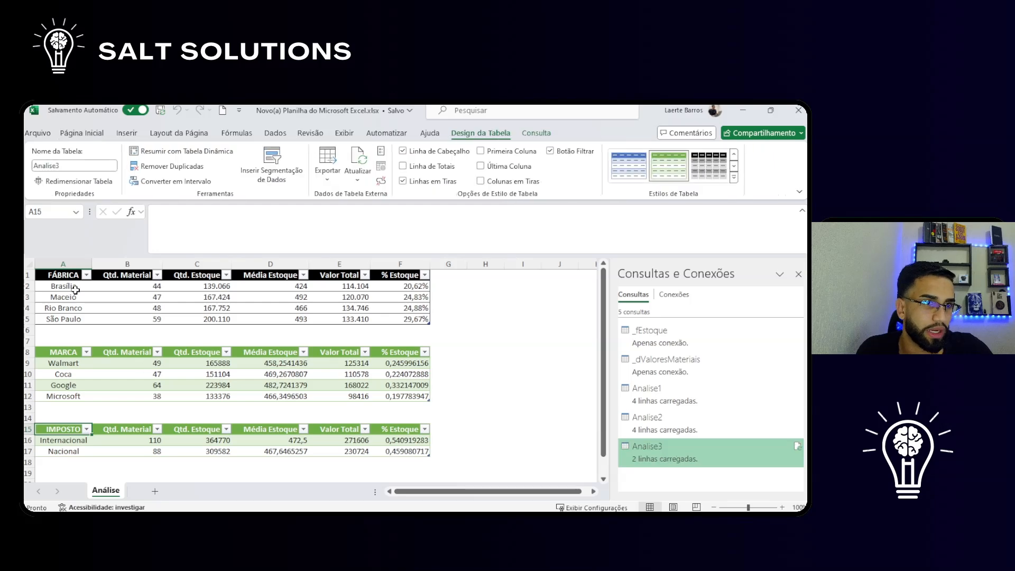
Copy the formatting of the FÁBRICA table's data rows onto the MARCA table's data rows with Format Painter
{"action": "left_click_drag", "start_coordinate": [75, 289], "coordinate": [417, 308]}
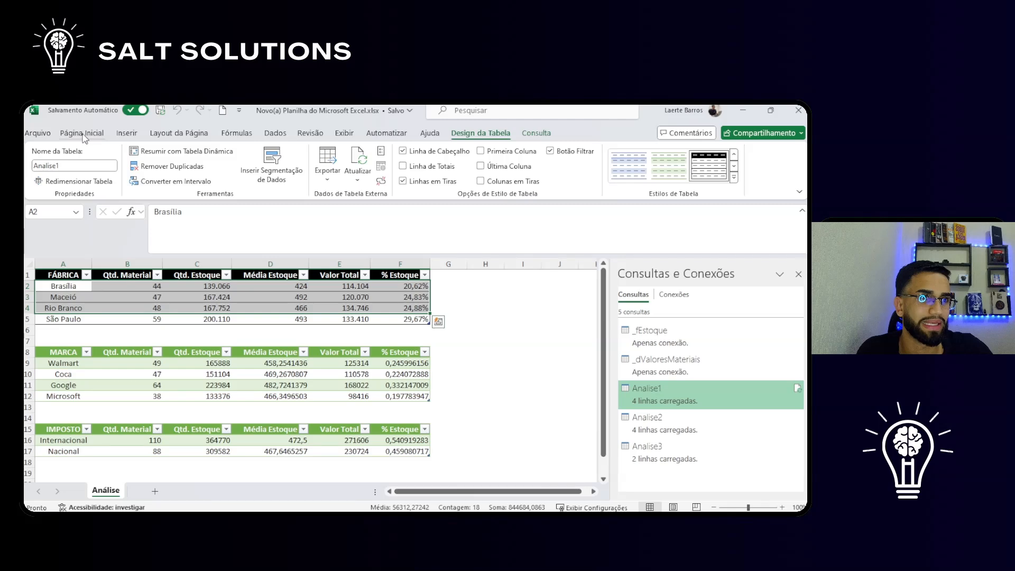
{"action": "key", "text": "ctrl+a"}
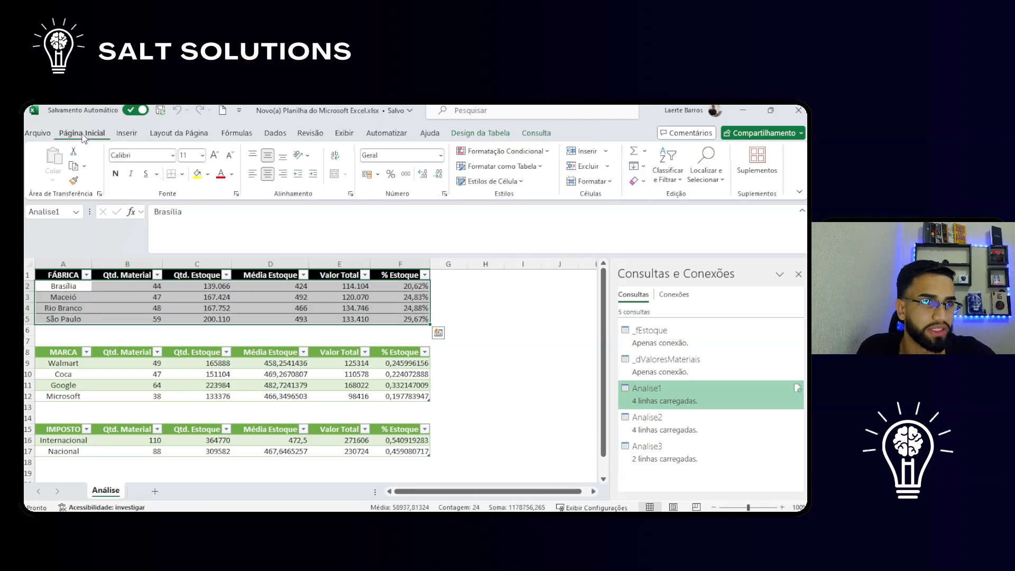
{"action": "left_click", "coordinate": [83, 135]}
{"action": "left_click", "coordinate": [74, 180]}
{"action": "left_click", "coordinate": [61, 364]}
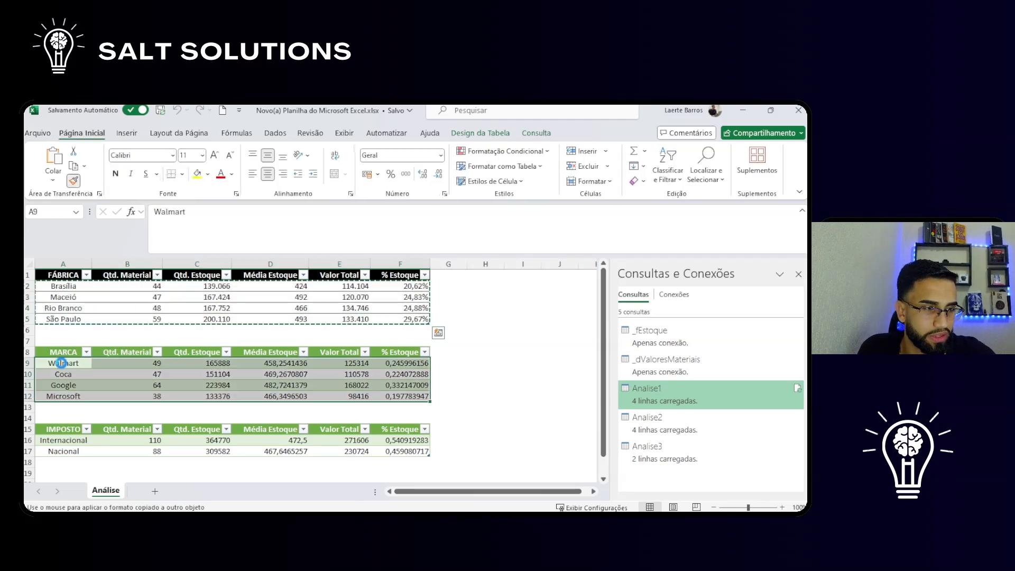
Copy the formatting of the Google and Microsoft rows onto the IMPOSTO table's two data rows
{"action": "left_click", "coordinate": [72, 388]}
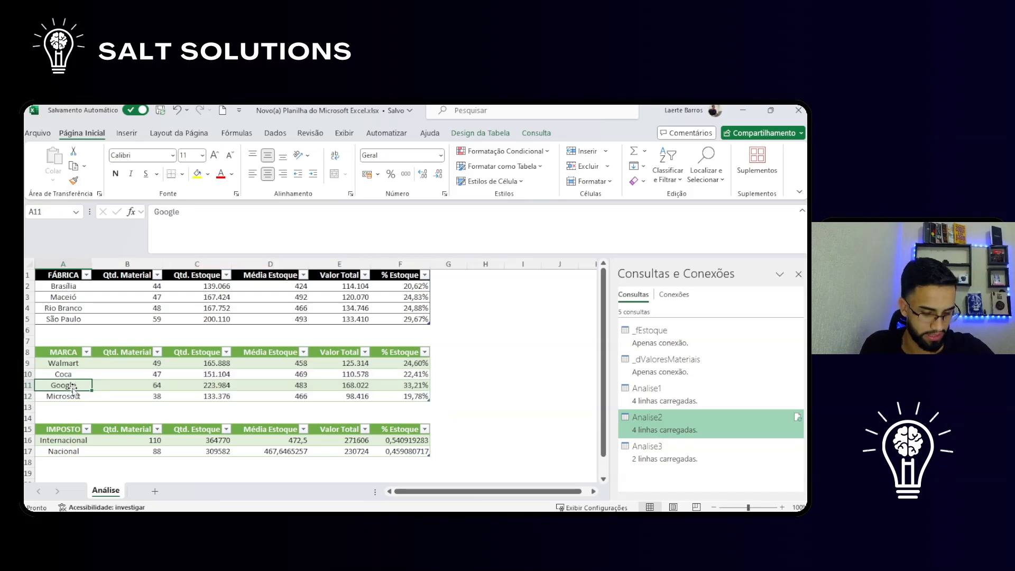
{"action": "key", "text": "ctrl+shift+Right"}
{"action": "key", "text": "ctrl+shift+Down"}
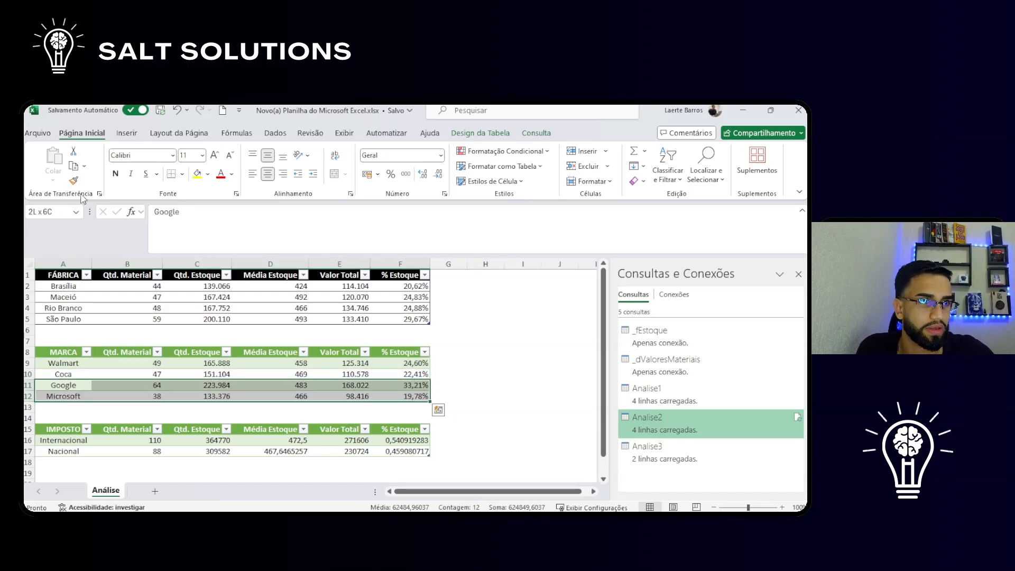
{"action": "left_click", "coordinate": [73, 180]}
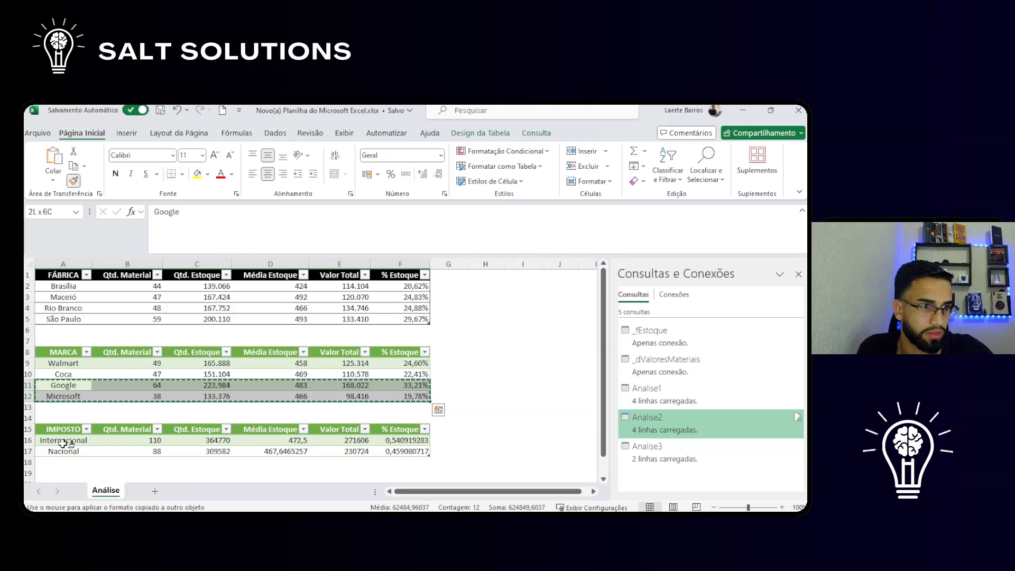
{"action": "left_click", "coordinate": [64, 443]}
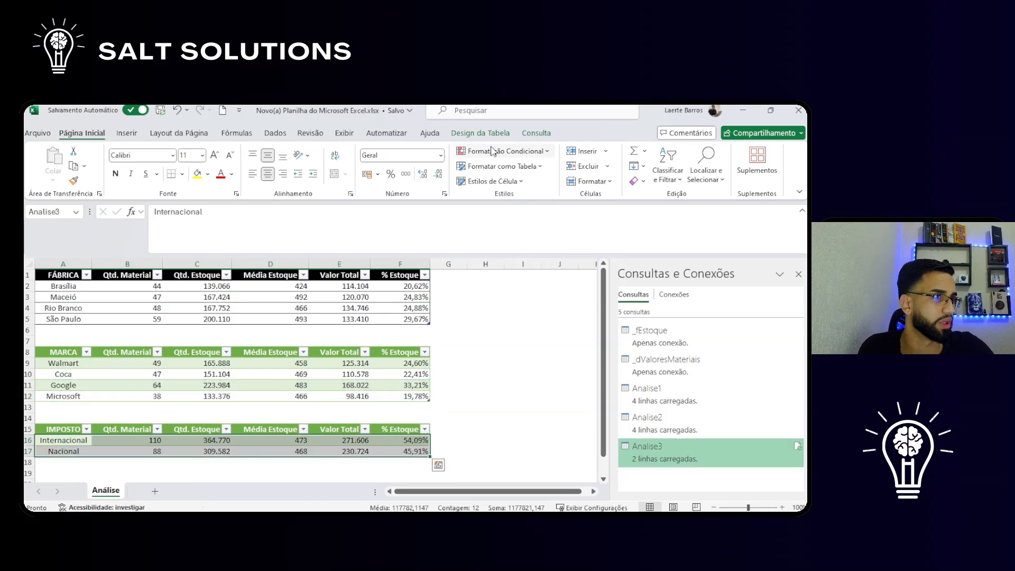
Apply a light table style with a blue header to the IMPOSTO table
{"action": "left_click", "coordinate": [480, 133]}
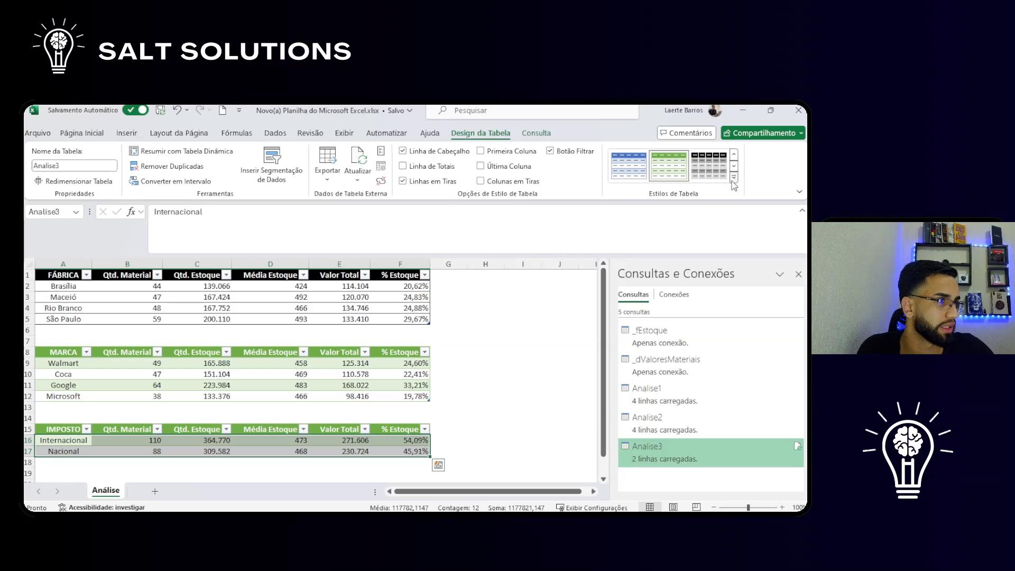
{"action": "left_click", "coordinate": [734, 179]}
{"action": "left_click", "coordinate": [137, 324]}
Apply a light table style with a gray header to the MARCA table and hide the queries and connections list
{"action": "left_click", "coordinate": [107, 362]}
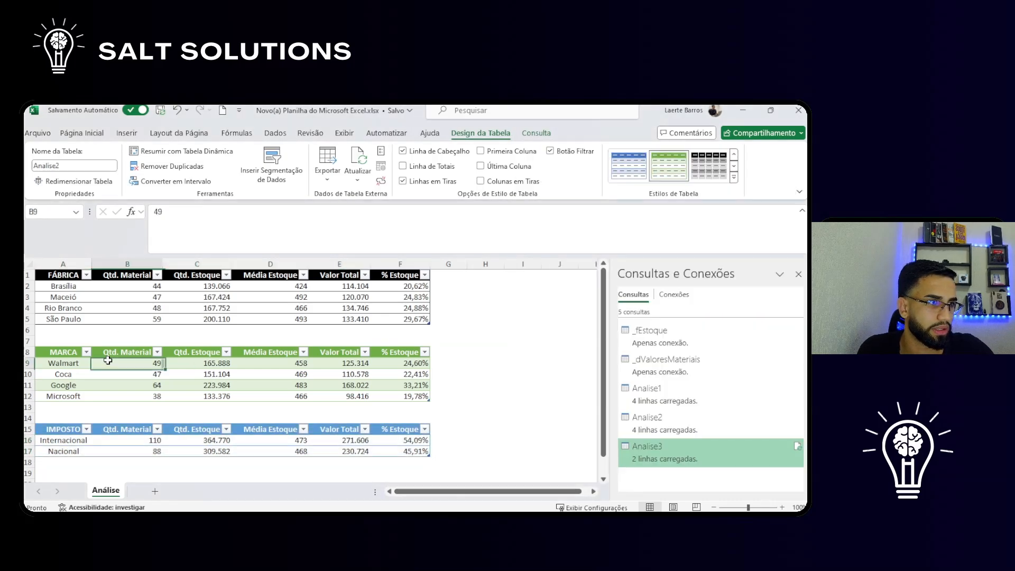
{"action": "left_click", "coordinate": [734, 178]}
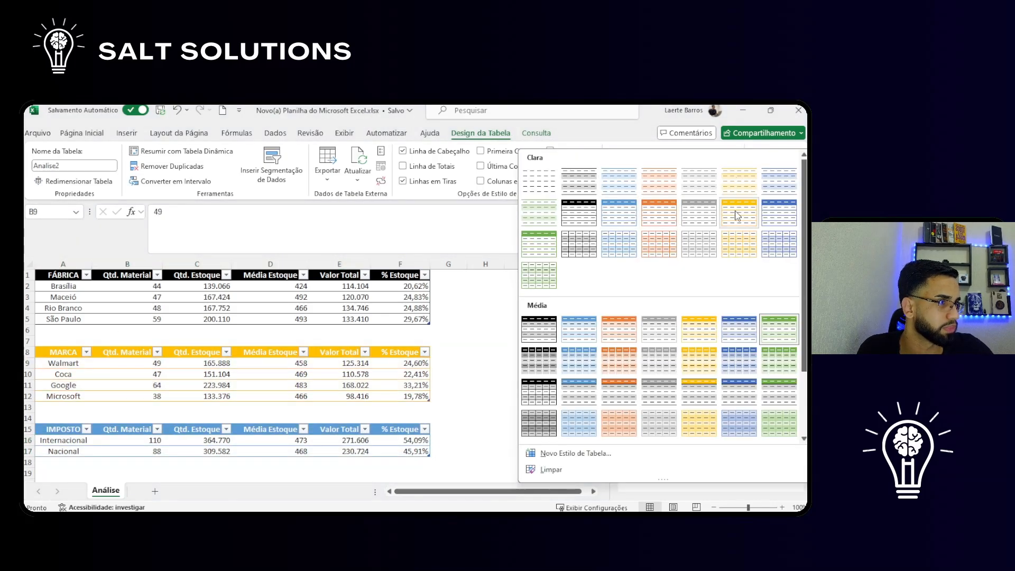
{"action": "key", "text": "Escape"}
{"action": "left_click", "coordinate": [522, 352]}
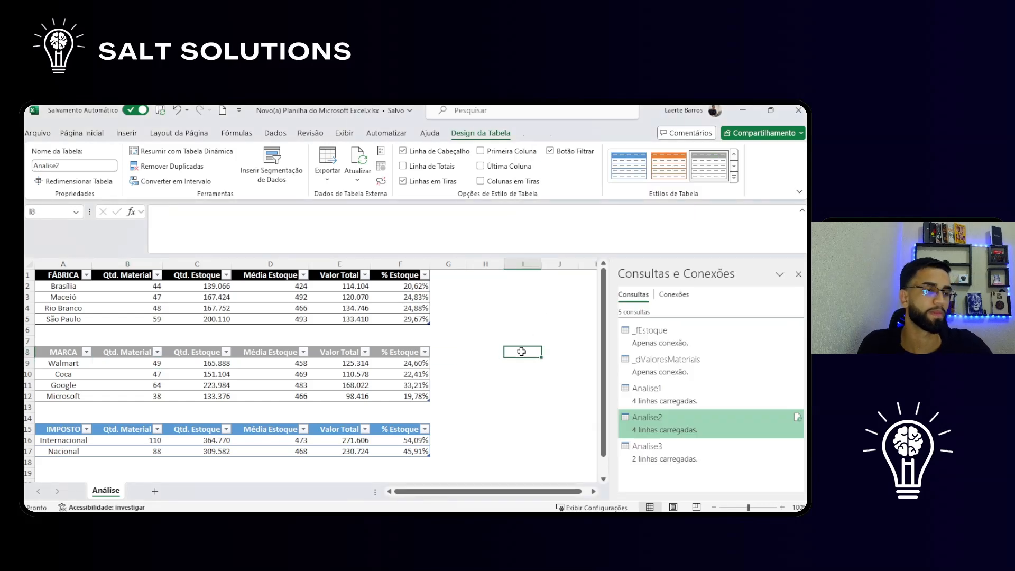
{"action": "left_click", "coordinate": [799, 275]}
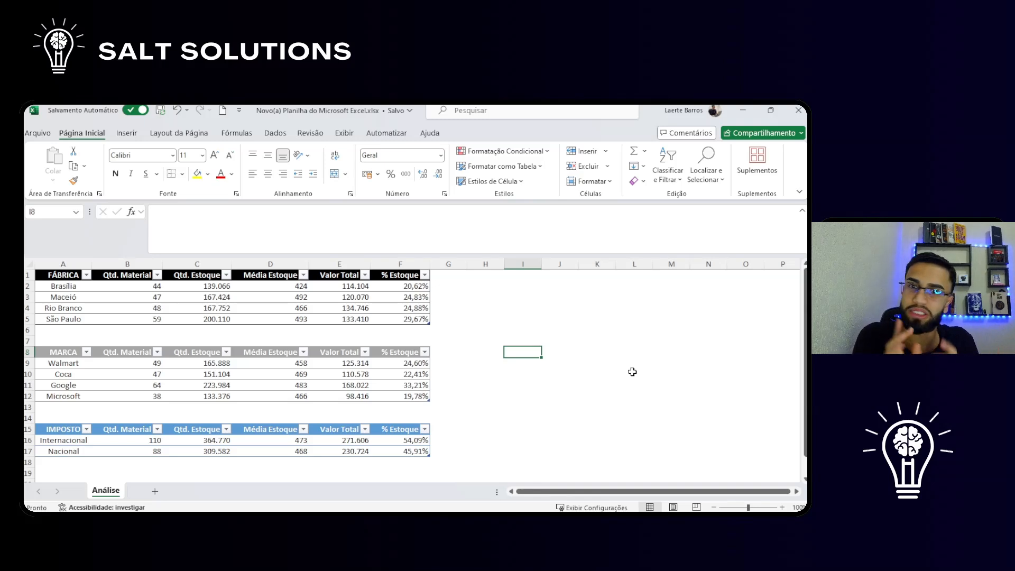
Show the queries and connections list again and refresh the Analise2 query
{"action": "left_click", "coordinate": [397, 375]}
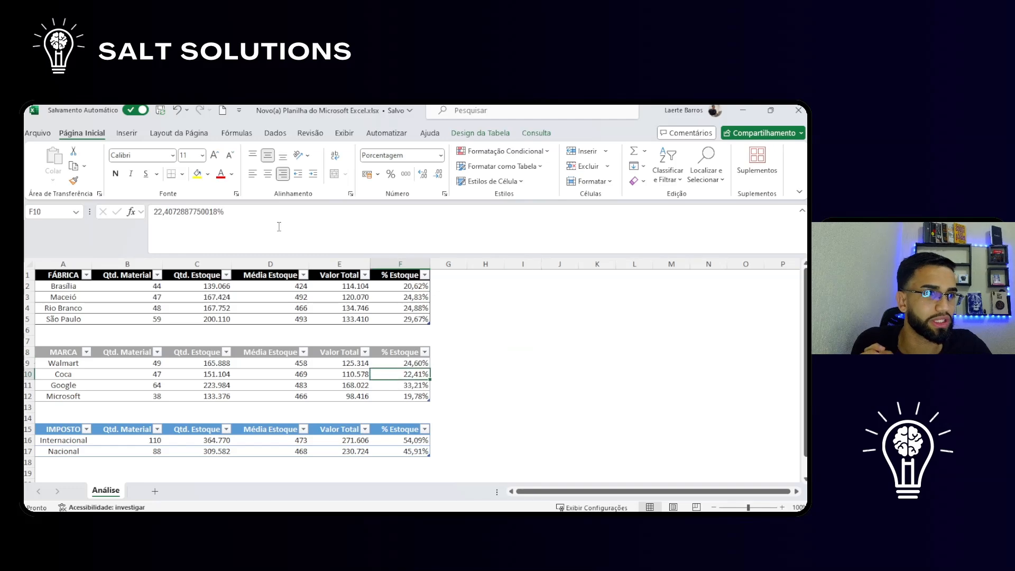
{"action": "left_click", "coordinate": [275, 133]}
{"action": "left_click", "coordinate": [190, 152]}
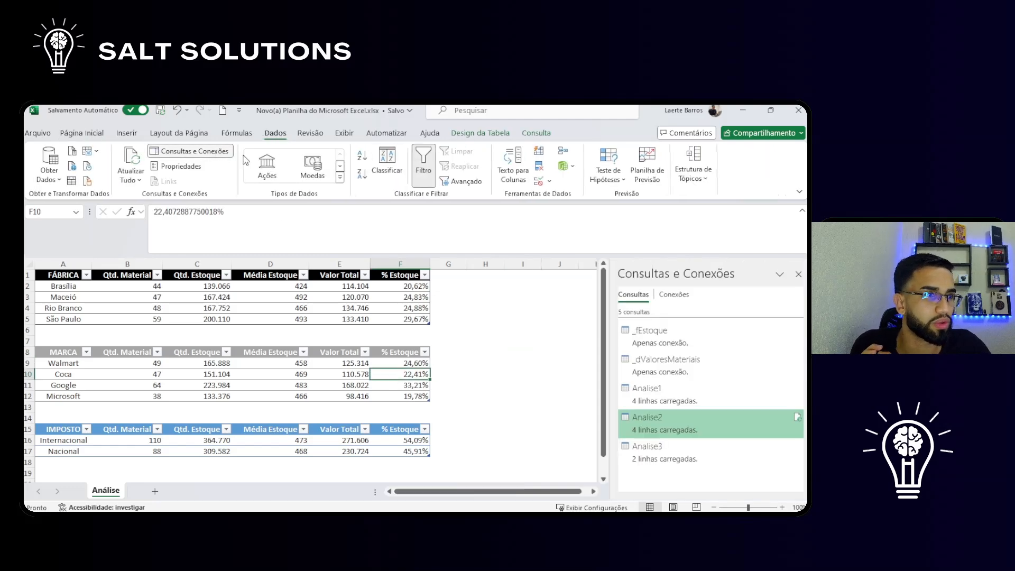
{"action": "left_click", "coordinate": [798, 417]}
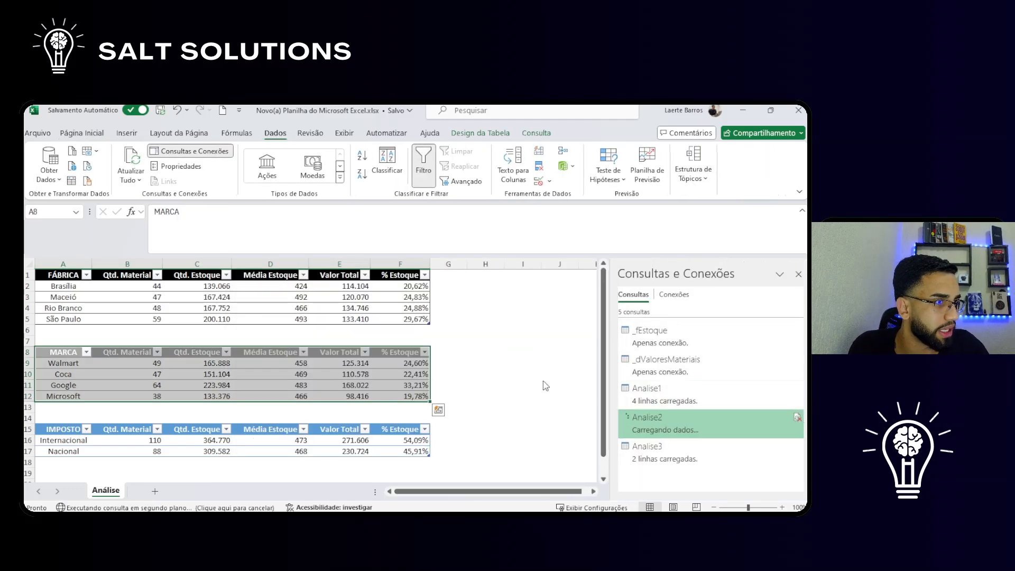
{"action": "left_click", "coordinate": [497, 321]}
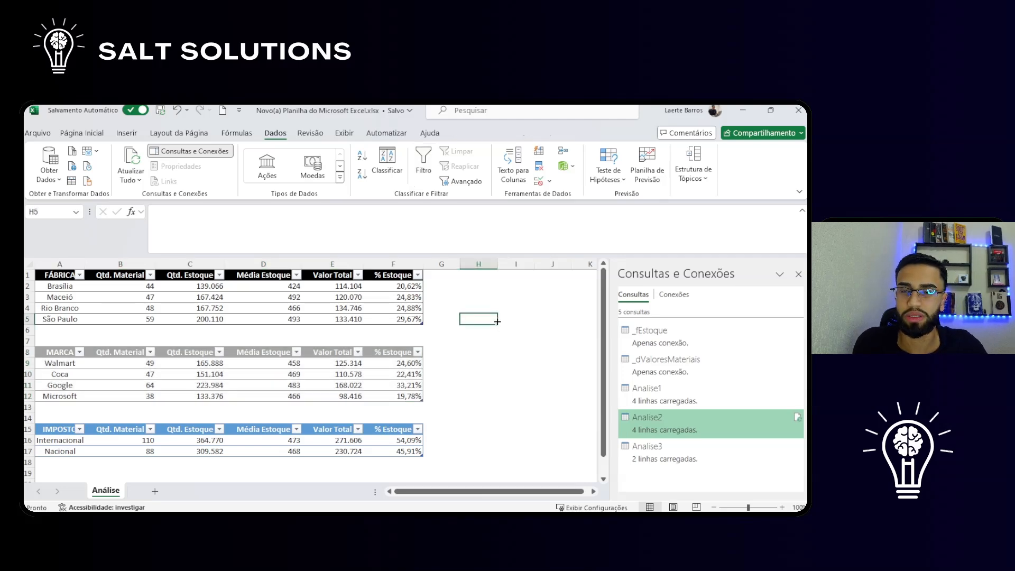